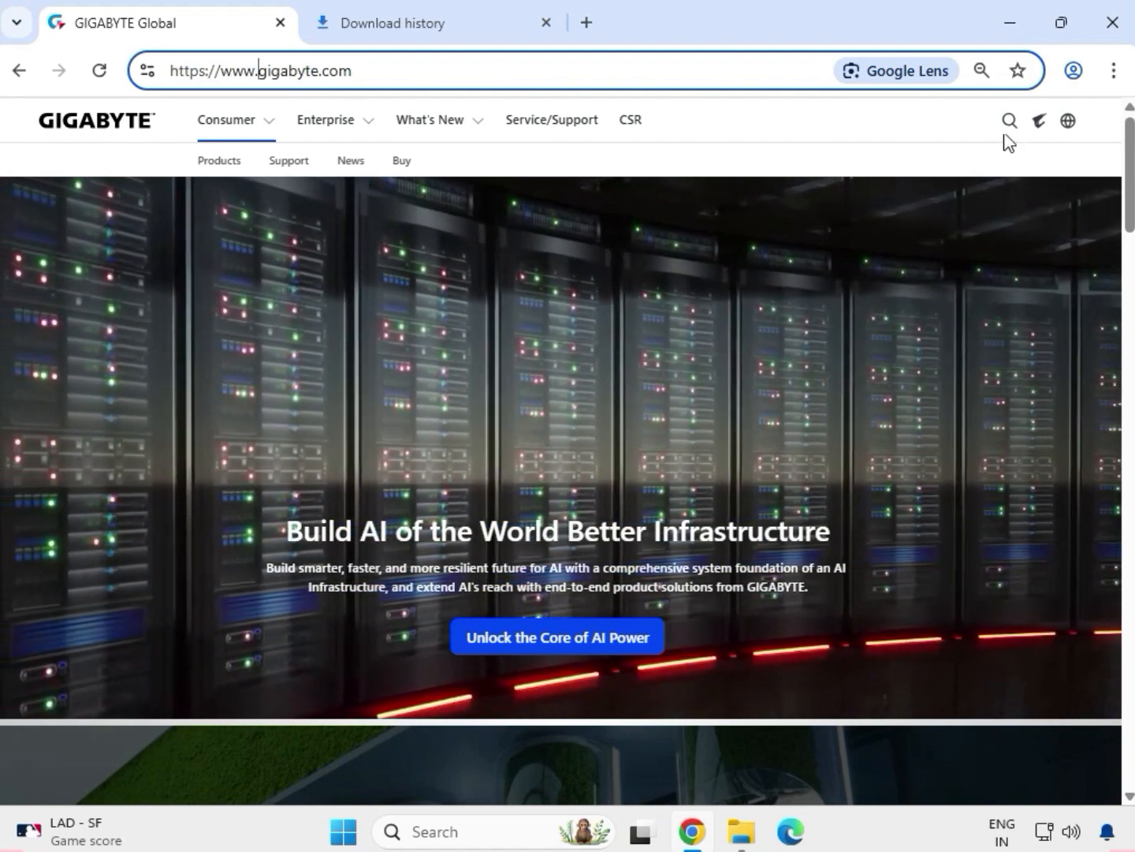
# Step: Search the GIGABYTE website for 'Z590 UD AC'
pyautogui.click(1008, 124)
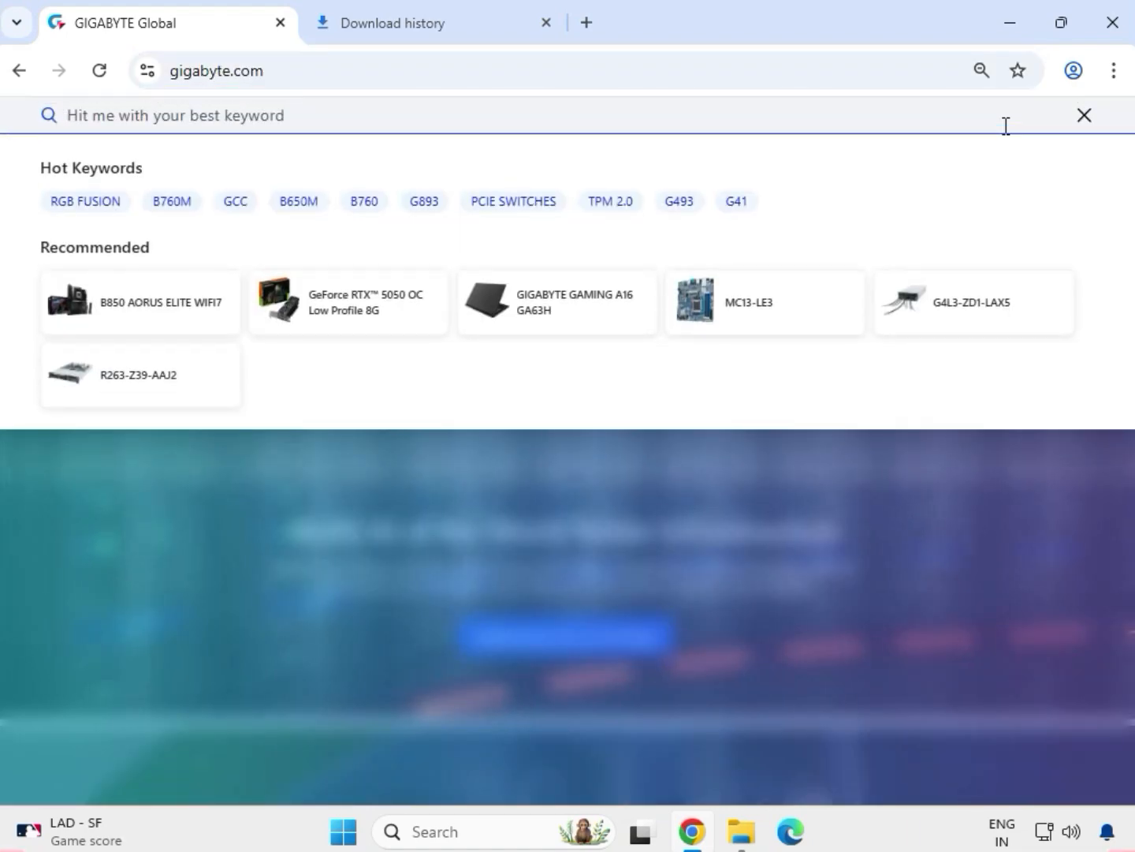
pyautogui.write('Z')
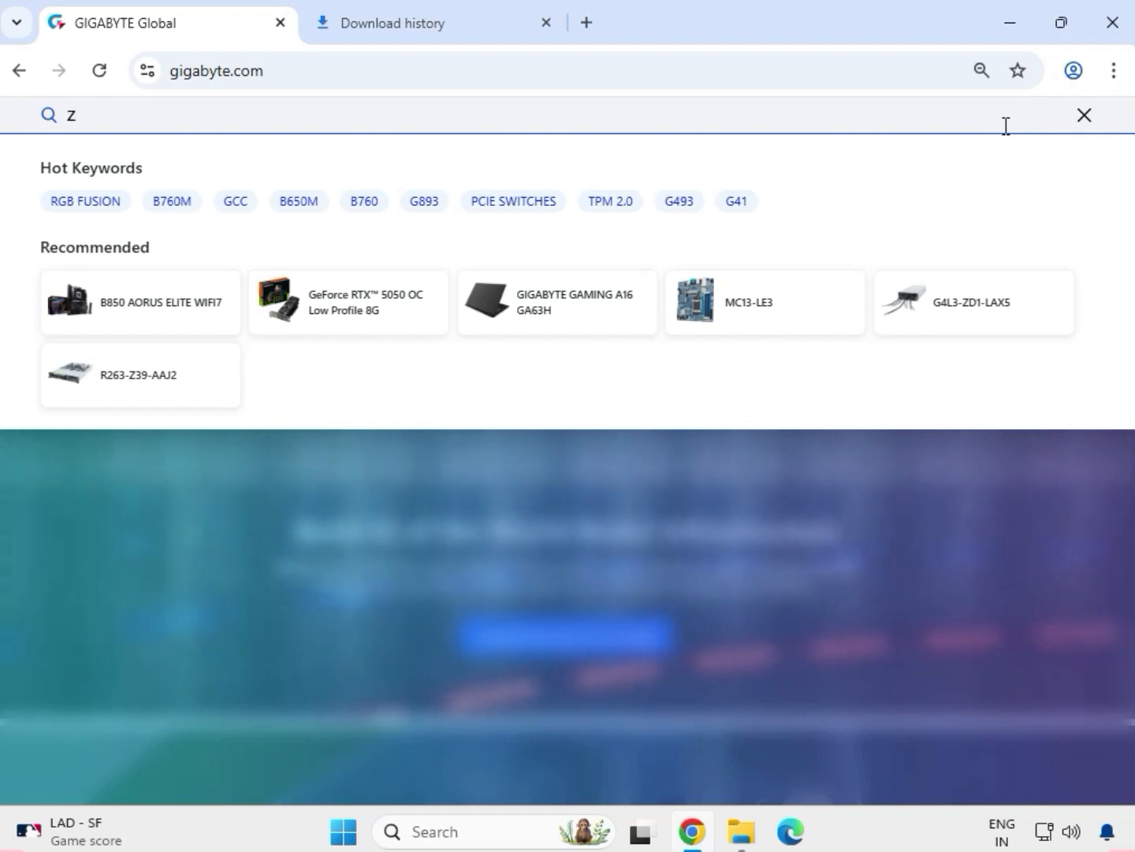
pyautogui.write('590')
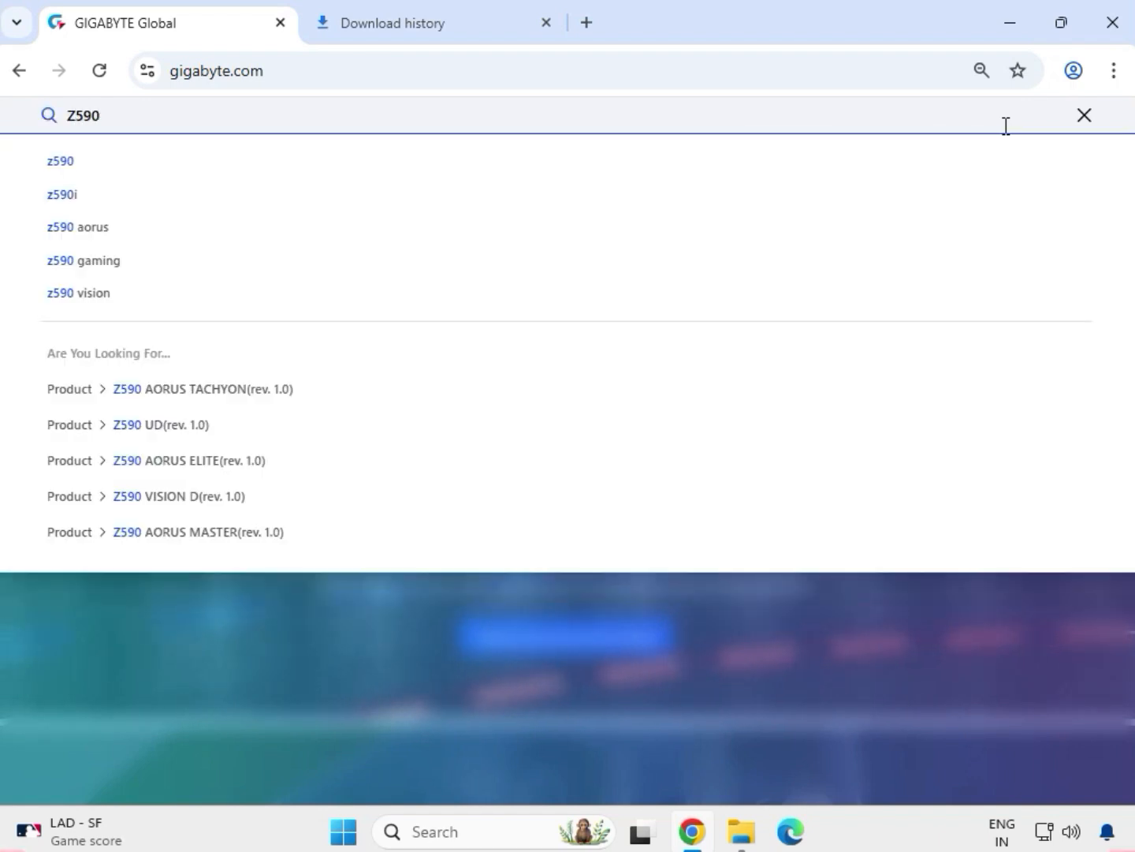
pyautogui.write(' UD')
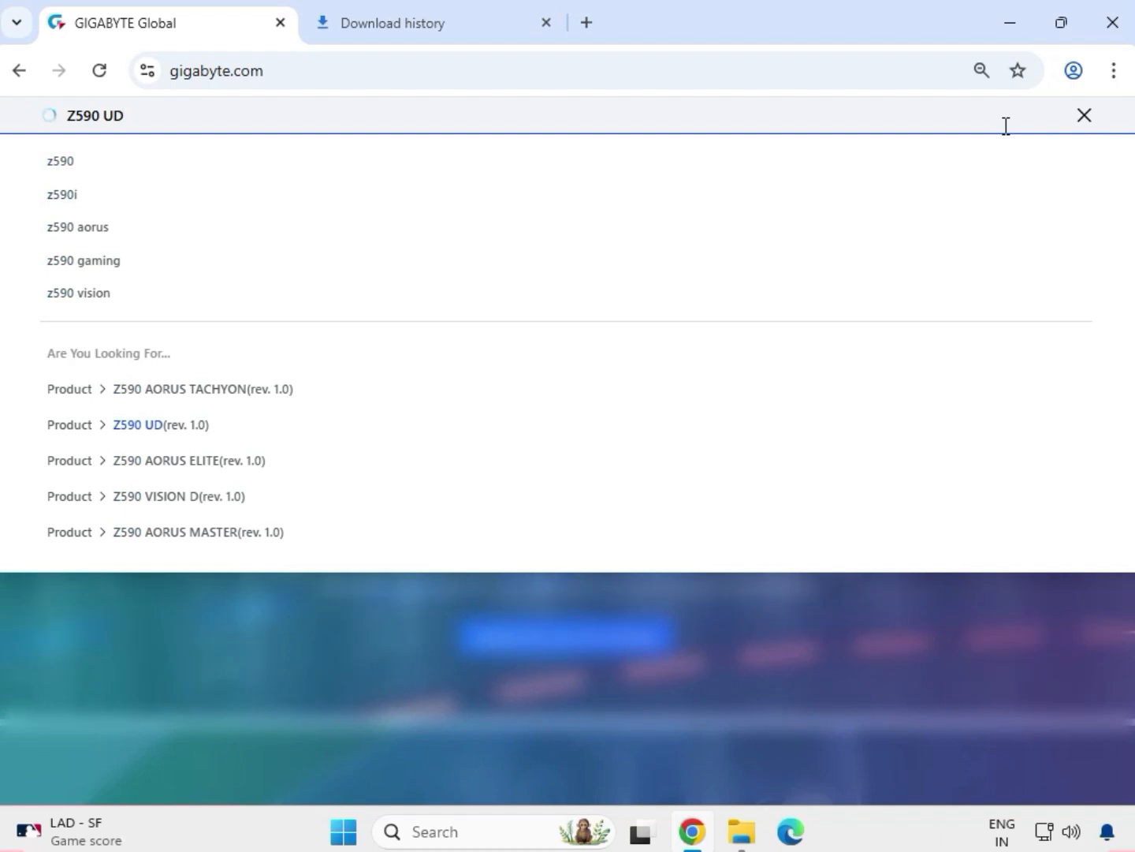
pyautogui.write(' A')
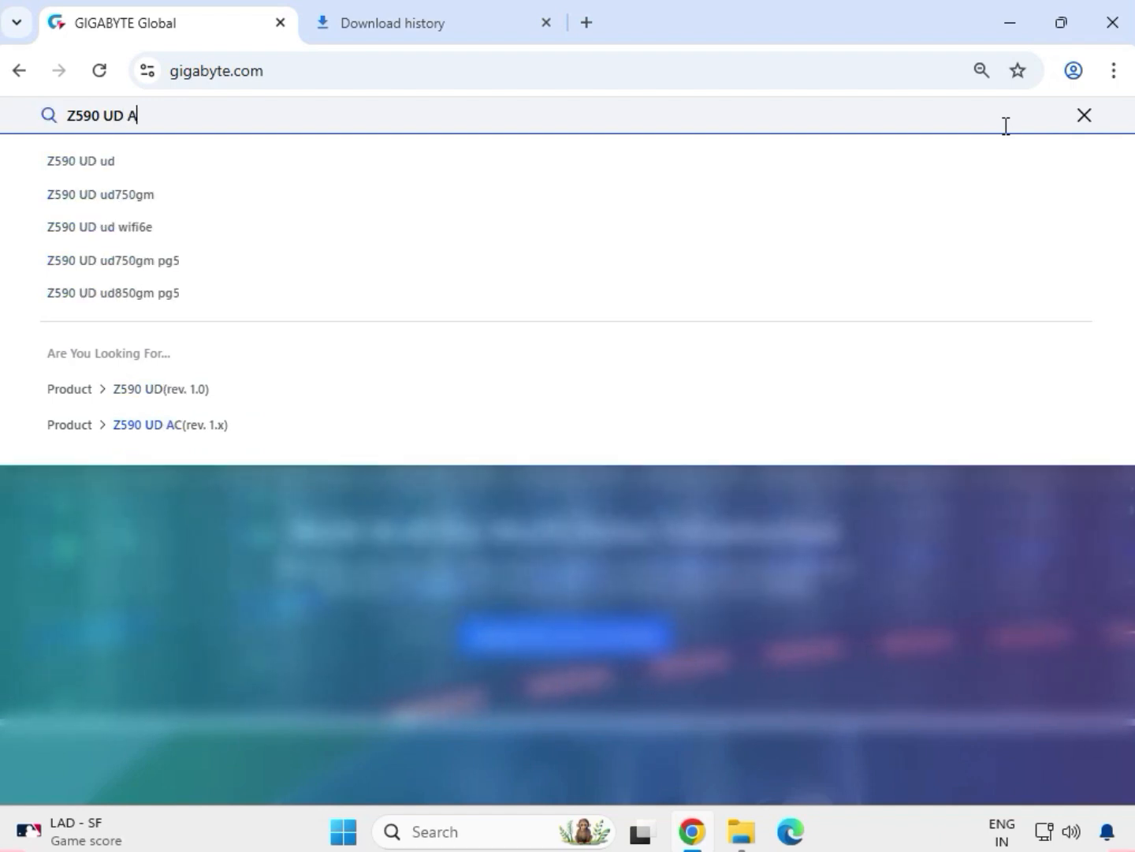
pyautogui.write('C')
pyautogui.press('Return')
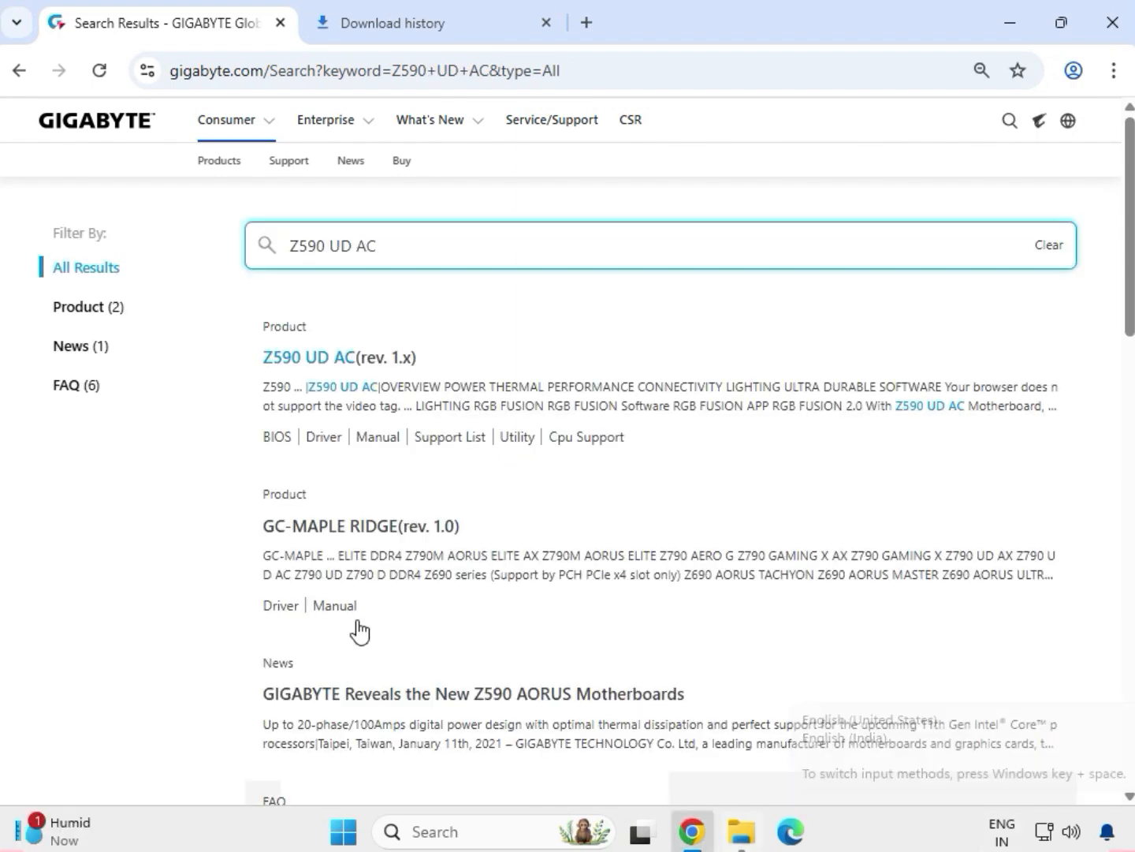
# Step: Filter the search to products and open the Z590 UD AC (rev. 1.x) product page
pyautogui.click(110, 309)
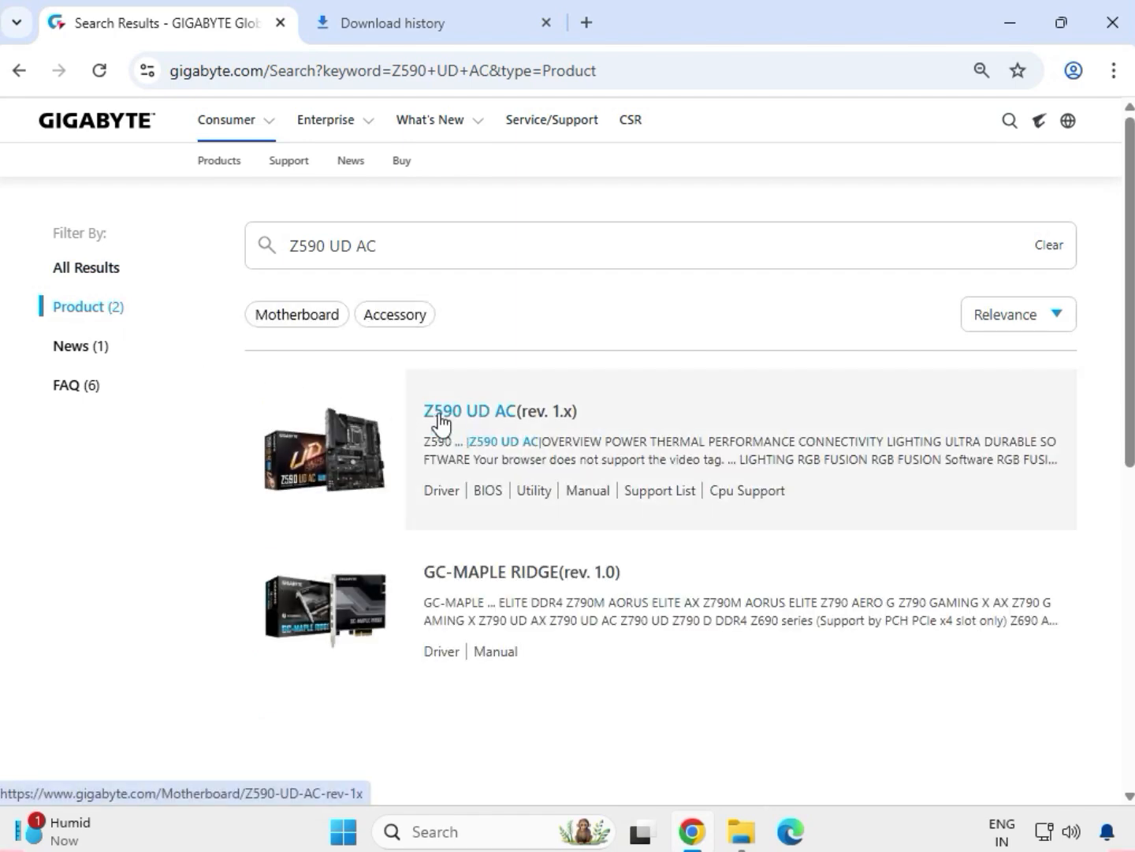
pyautogui.click(477, 423)
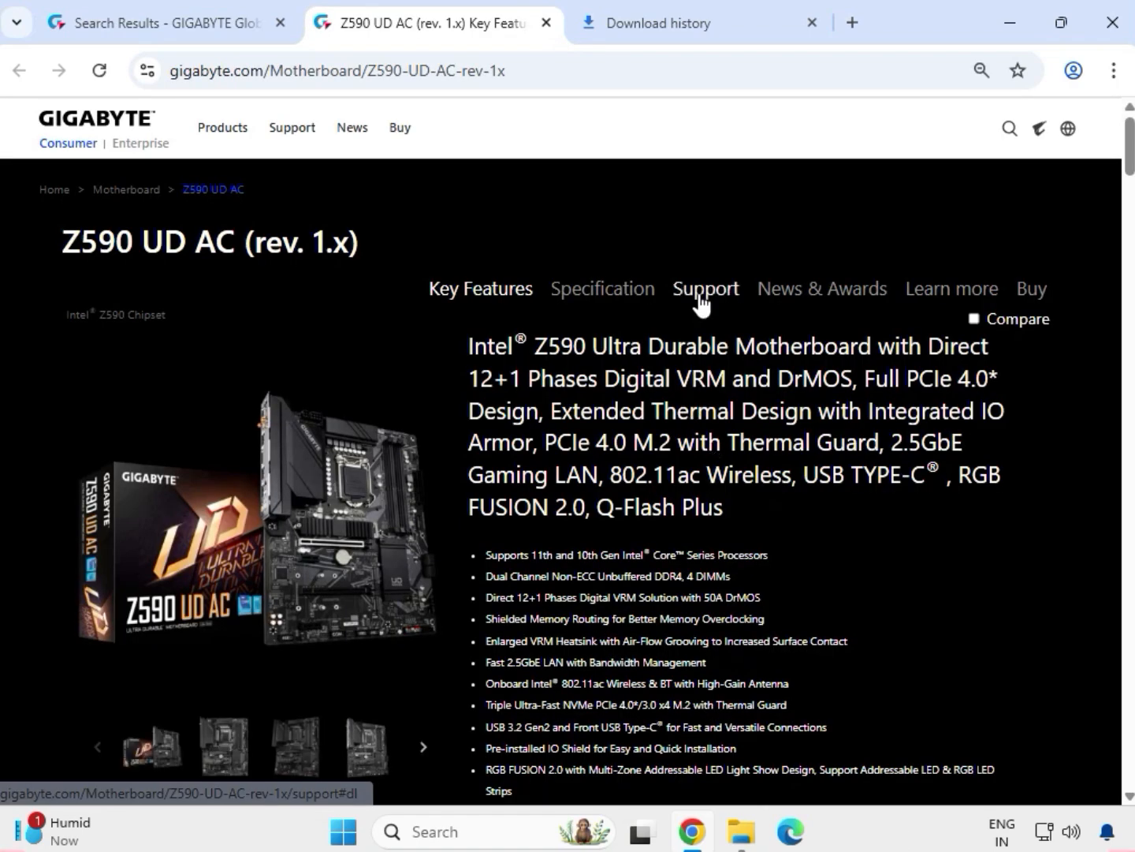
# Step: Filter the Z590 UD AC support drivers to Windows 11 64bit and locate the Realtek HD Audio Driver
pyautogui.click(699, 294)
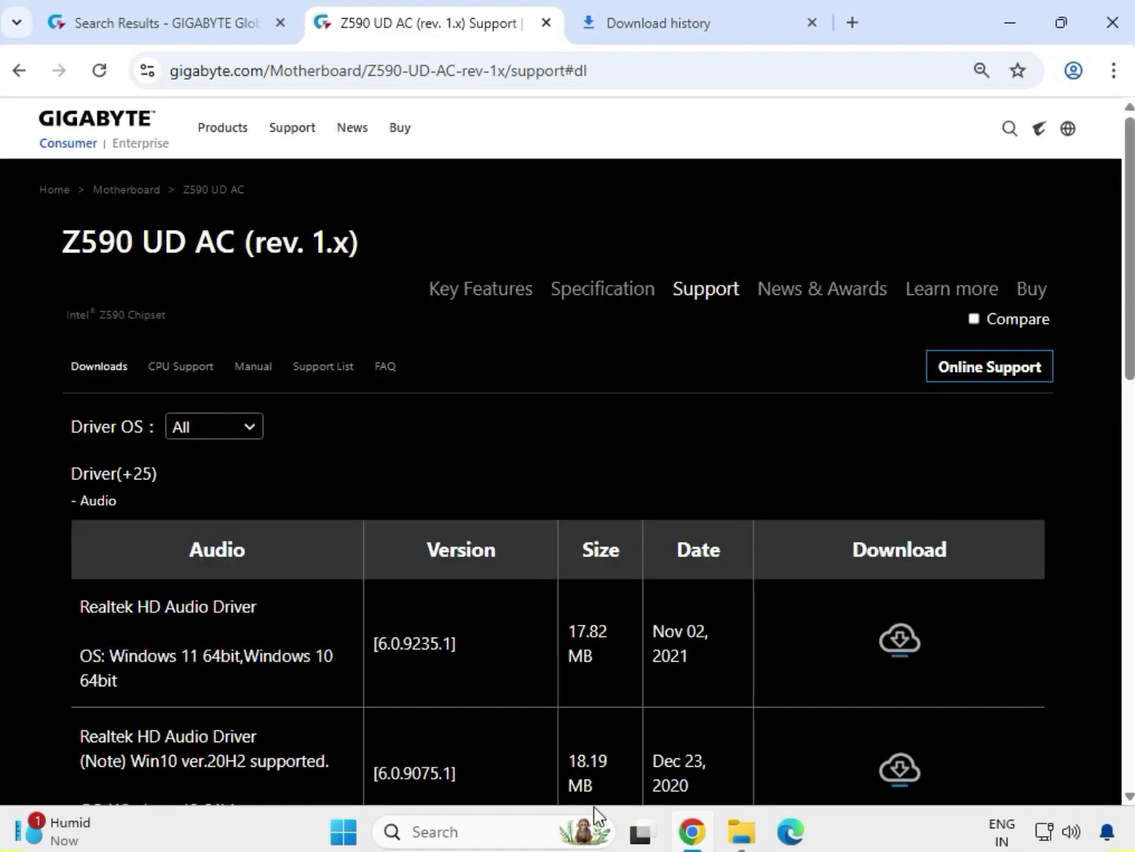
pyautogui.click(249, 429)
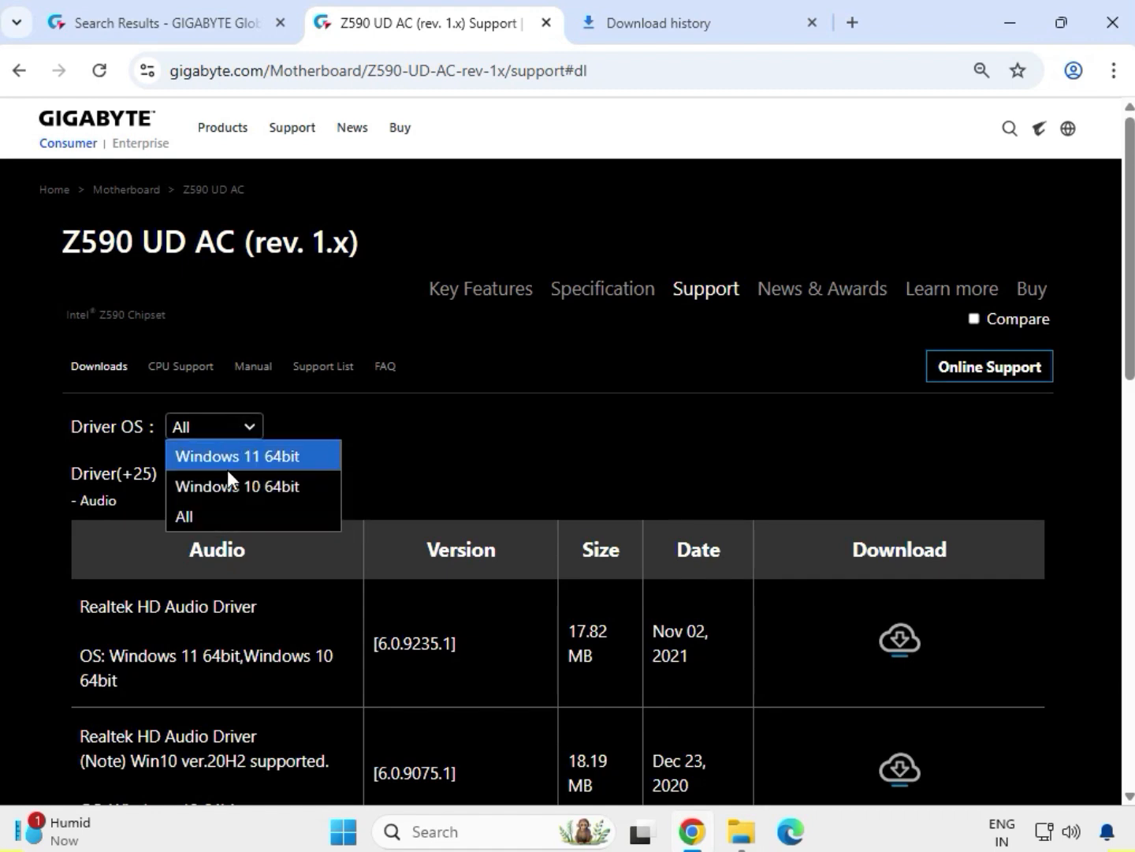
pyautogui.click(228, 468)
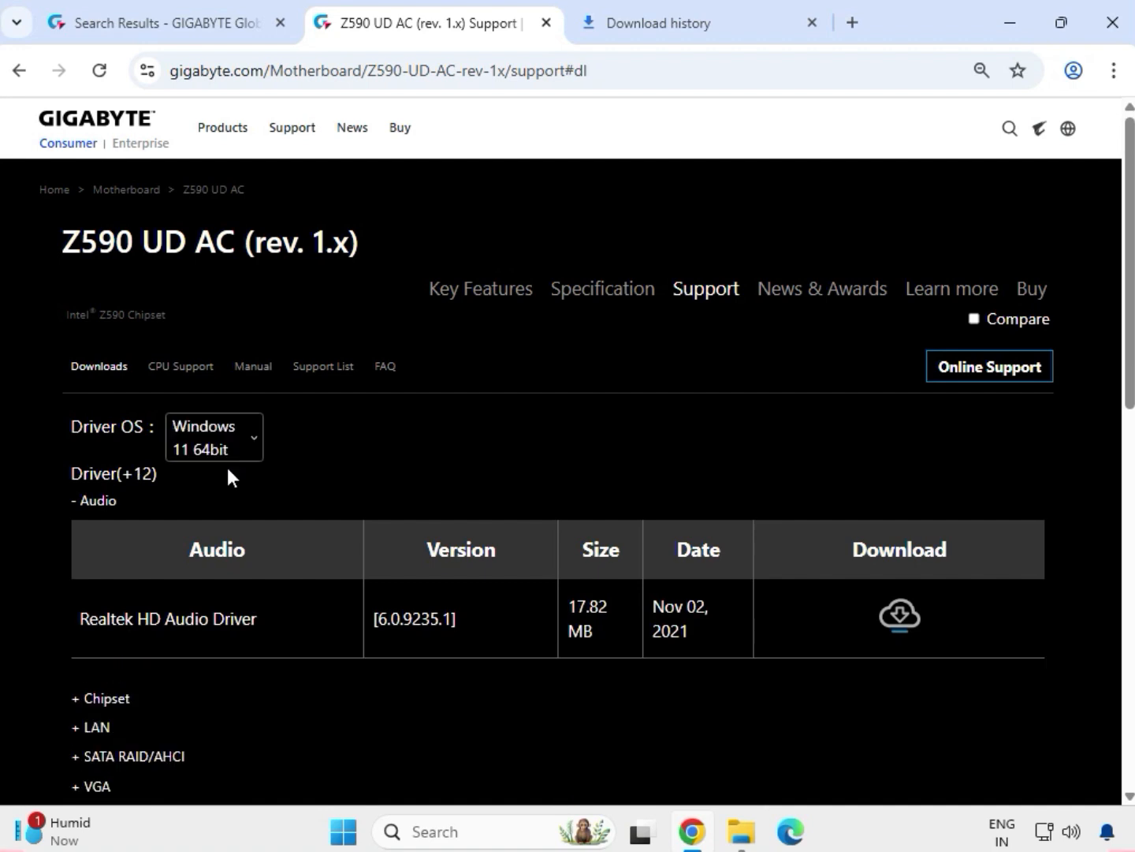
pyautogui.moveTo(124, 506); pyautogui.dragTo(68, 506)
pyautogui.moveTo(79, 609); pyautogui.dragTo(877, 616)
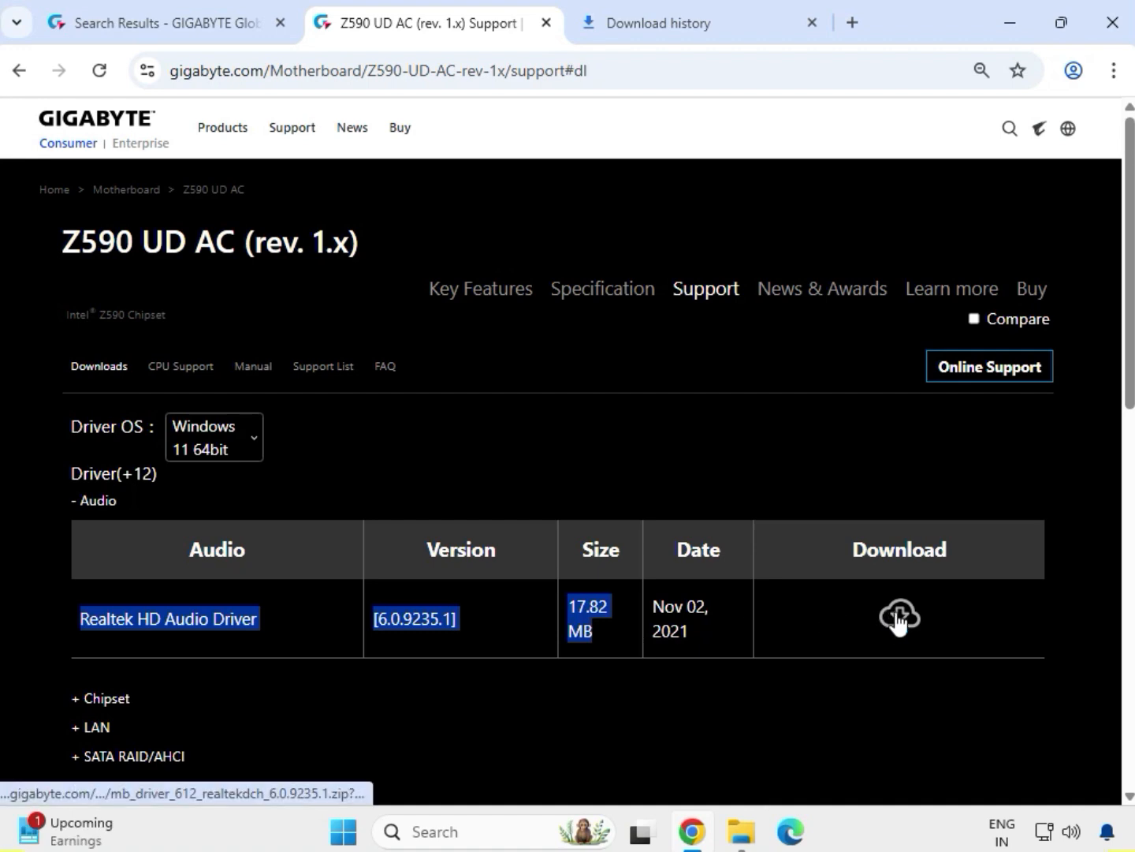
# Step: Download the Realtek HD Audio driver plus the Intel INF installation and Intel Serial I/O chipset drivers
pyautogui.click(895, 621)
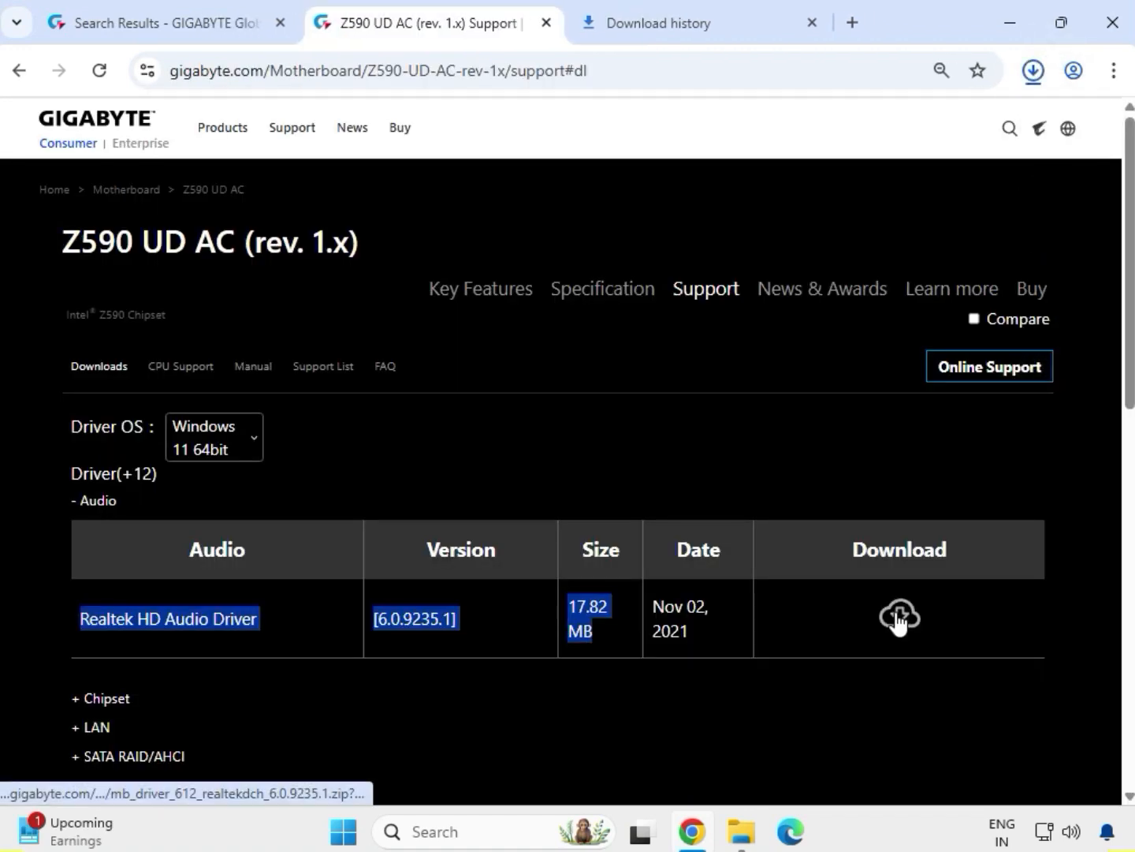
pyautogui.moveTo(144, 711); pyautogui.dragTo(74, 693)
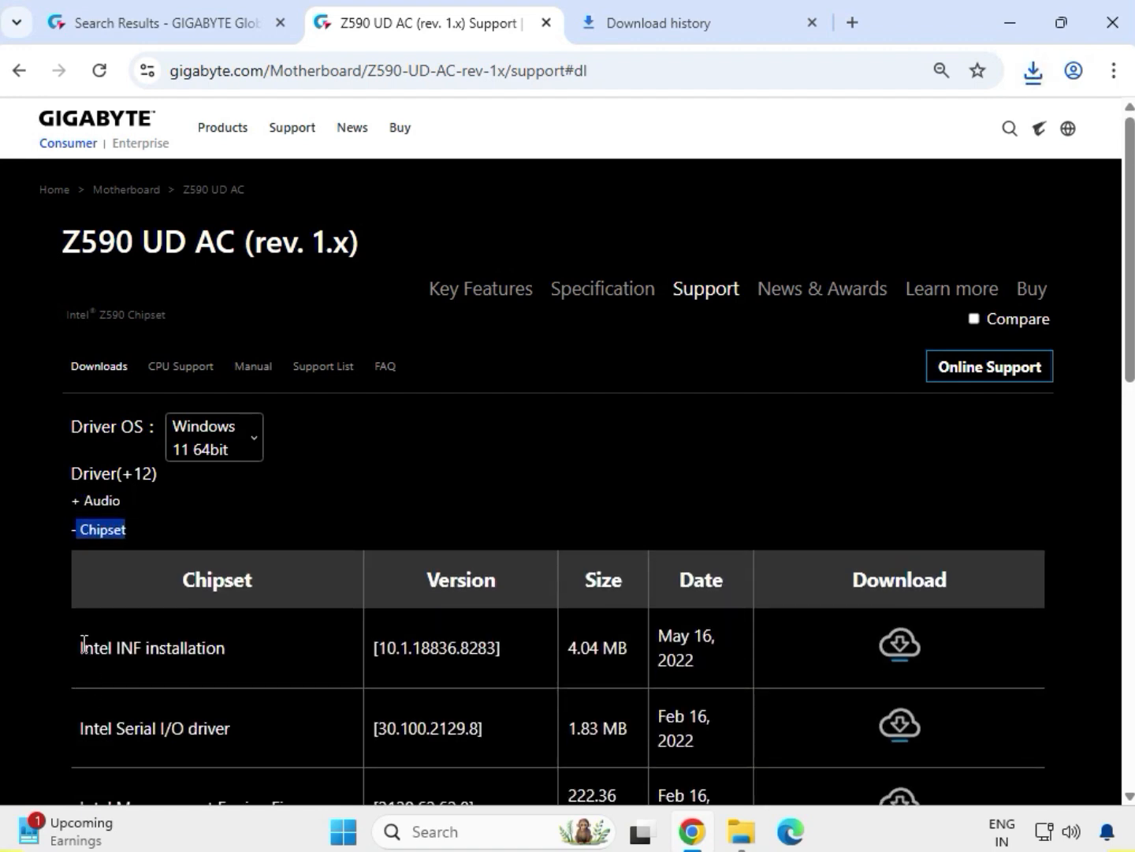
pyautogui.moveTo(83, 645); pyautogui.dragTo(227, 648)
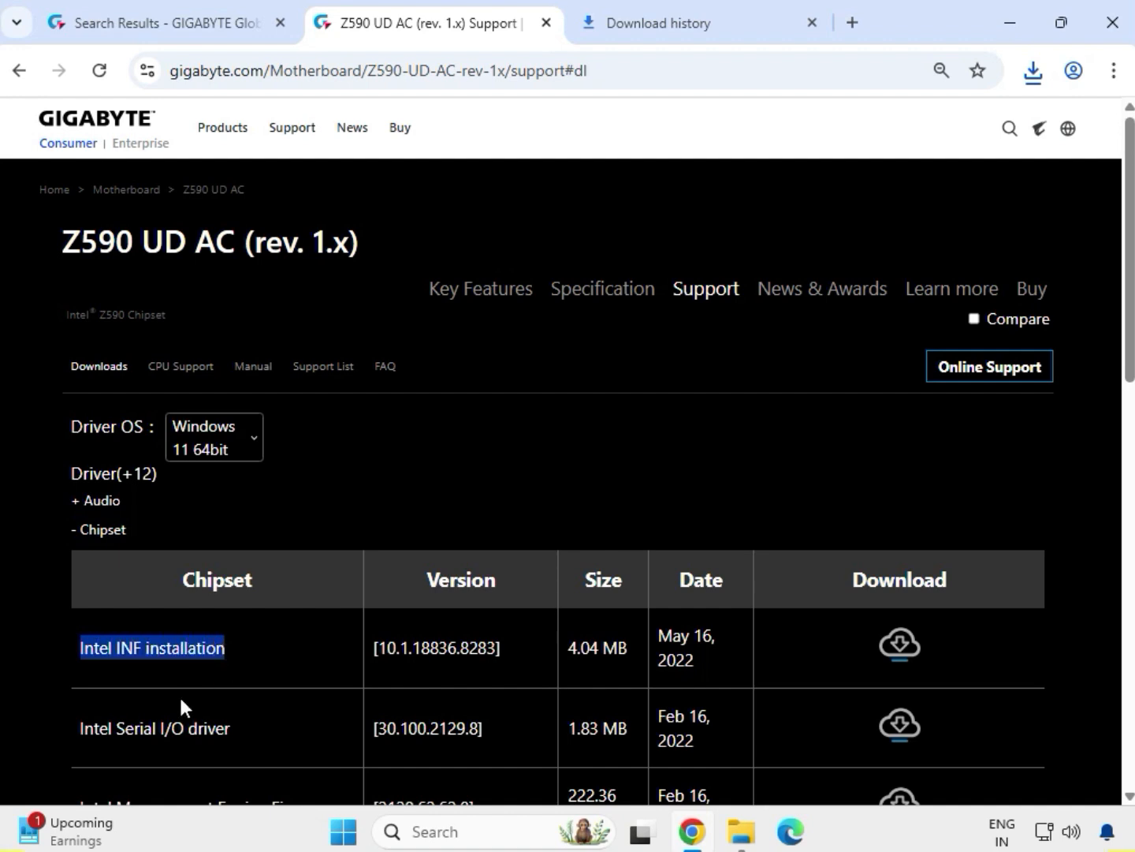
pyautogui.click(111, 728)
pyautogui.moveTo(110, 728); pyautogui.dragTo(223, 728)
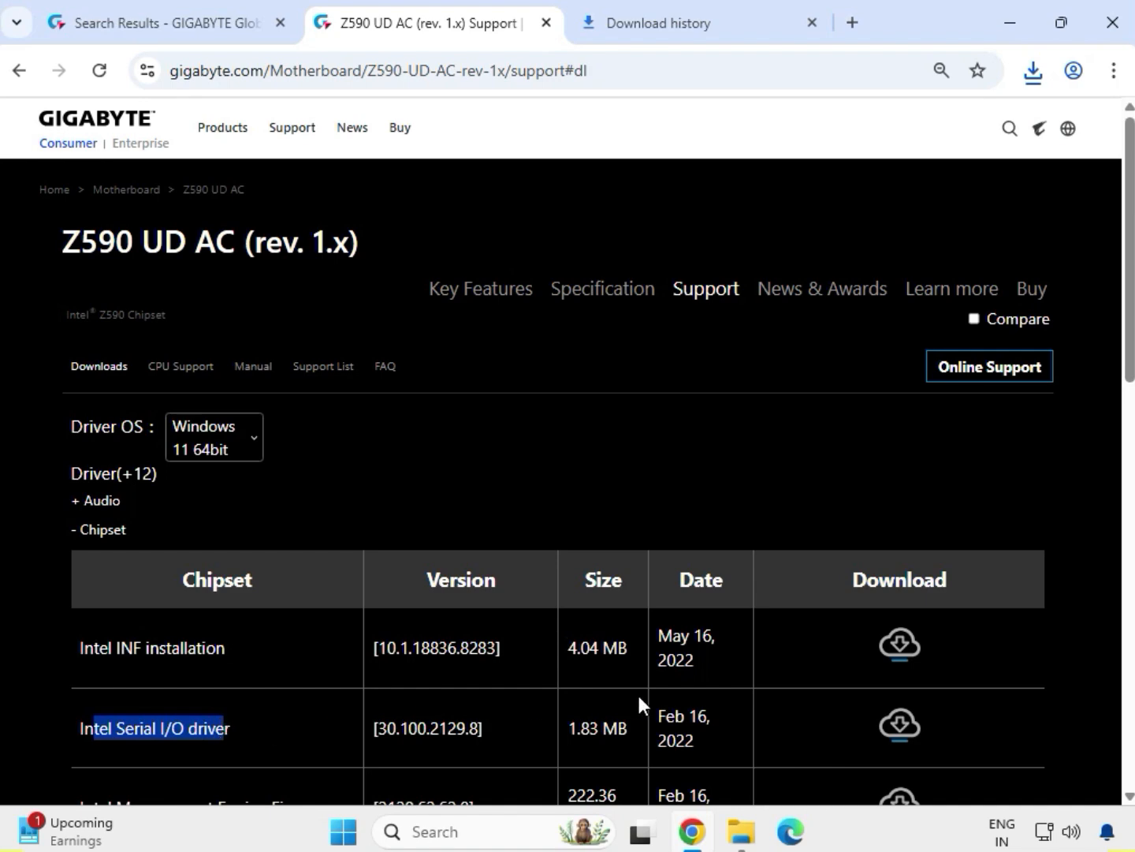
pyautogui.click(912, 649)
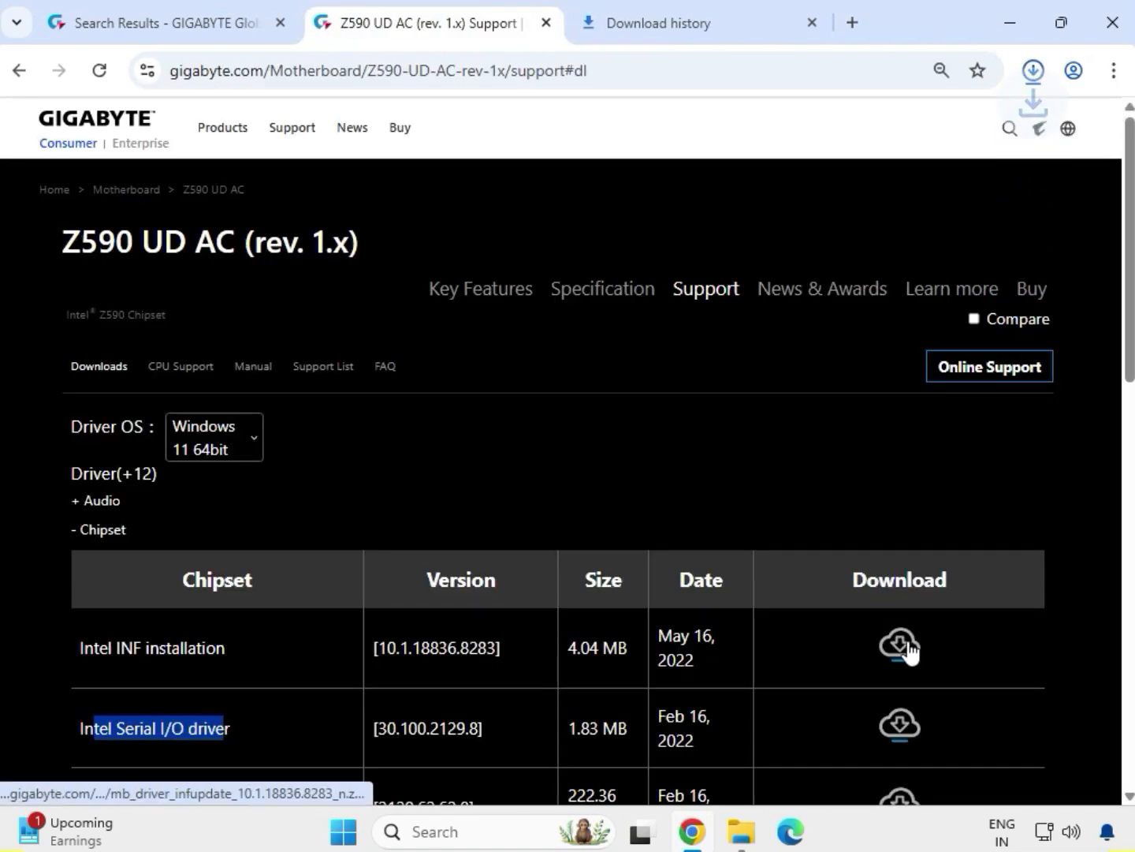
pyautogui.click(897, 729)
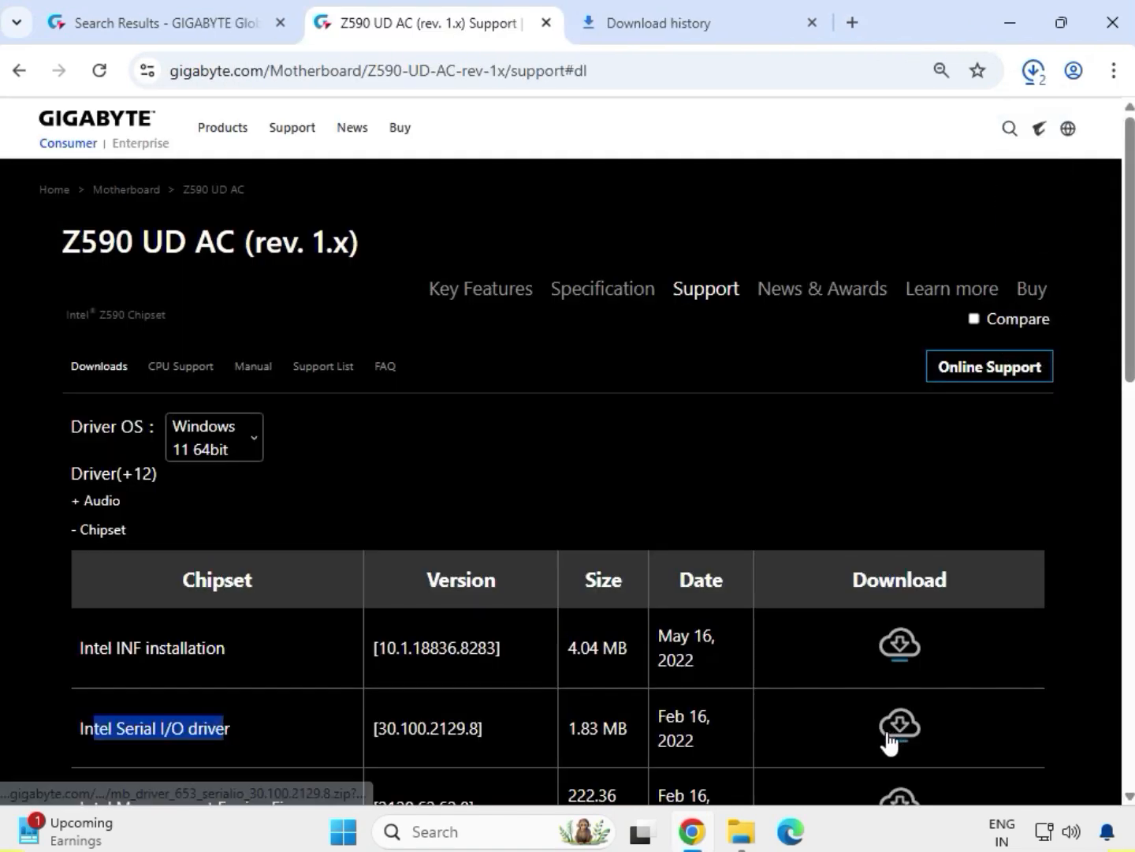
pyautogui.scroll(-5, 891, 729)
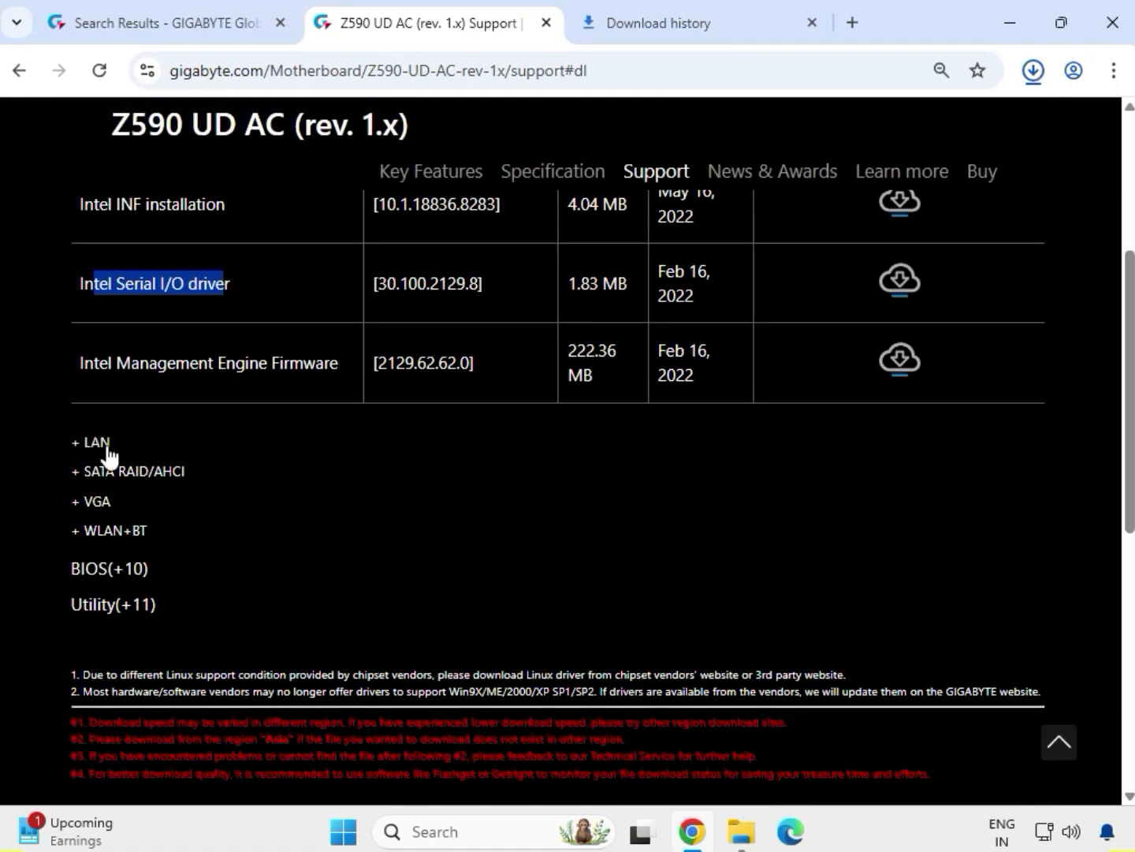
# Step: Download the Realtek LAN Driver and the Intel Graphic Driver from the LAN and VGA sections
pyautogui.moveTo(108, 448); pyautogui.dragTo(72, 444)
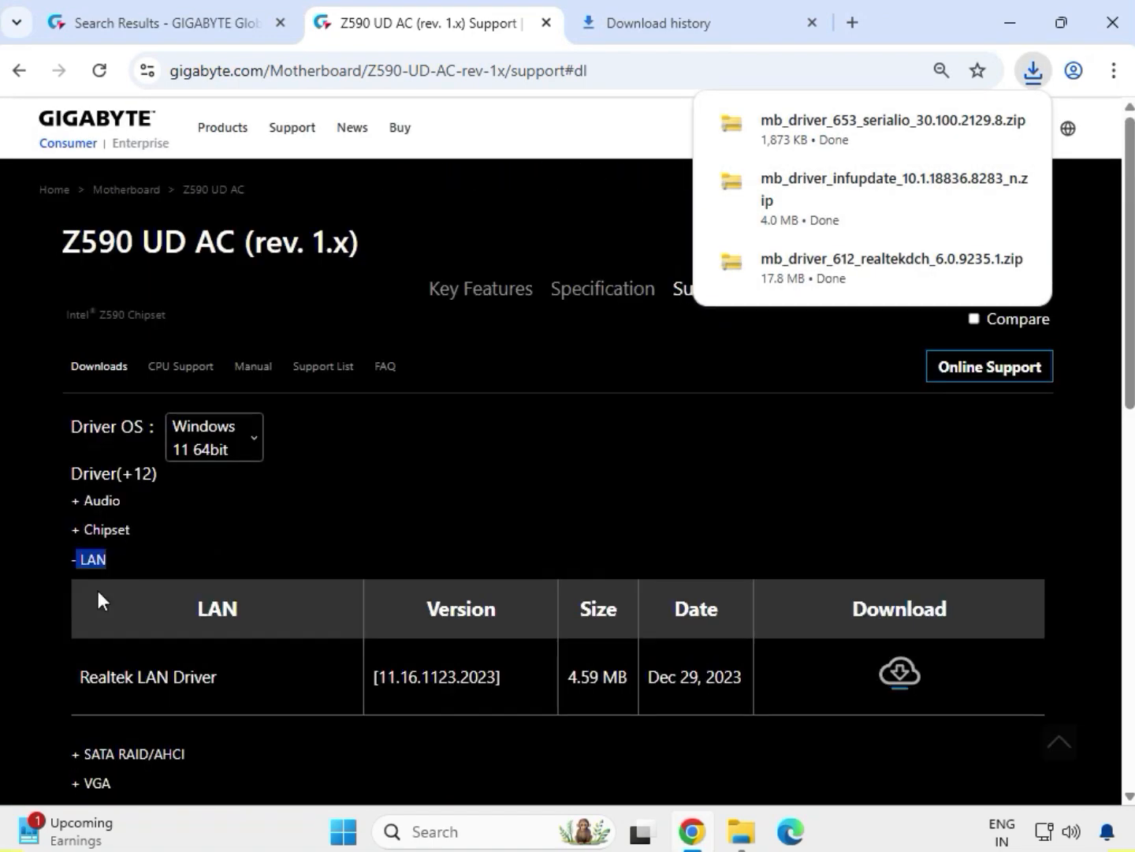
pyautogui.moveTo(75, 679); pyautogui.dragTo(710, 699)
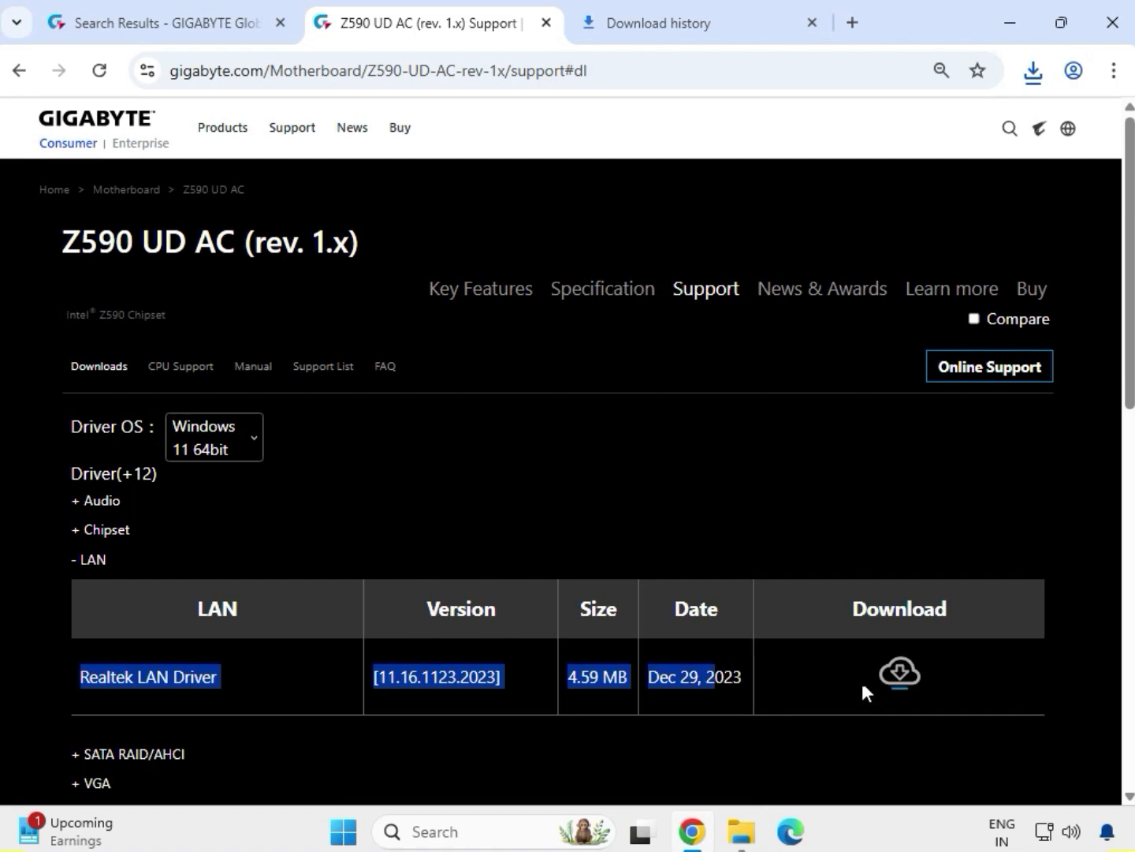
pyautogui.click(894, 675)
pyautogui.scroll(-4, 379, 579)
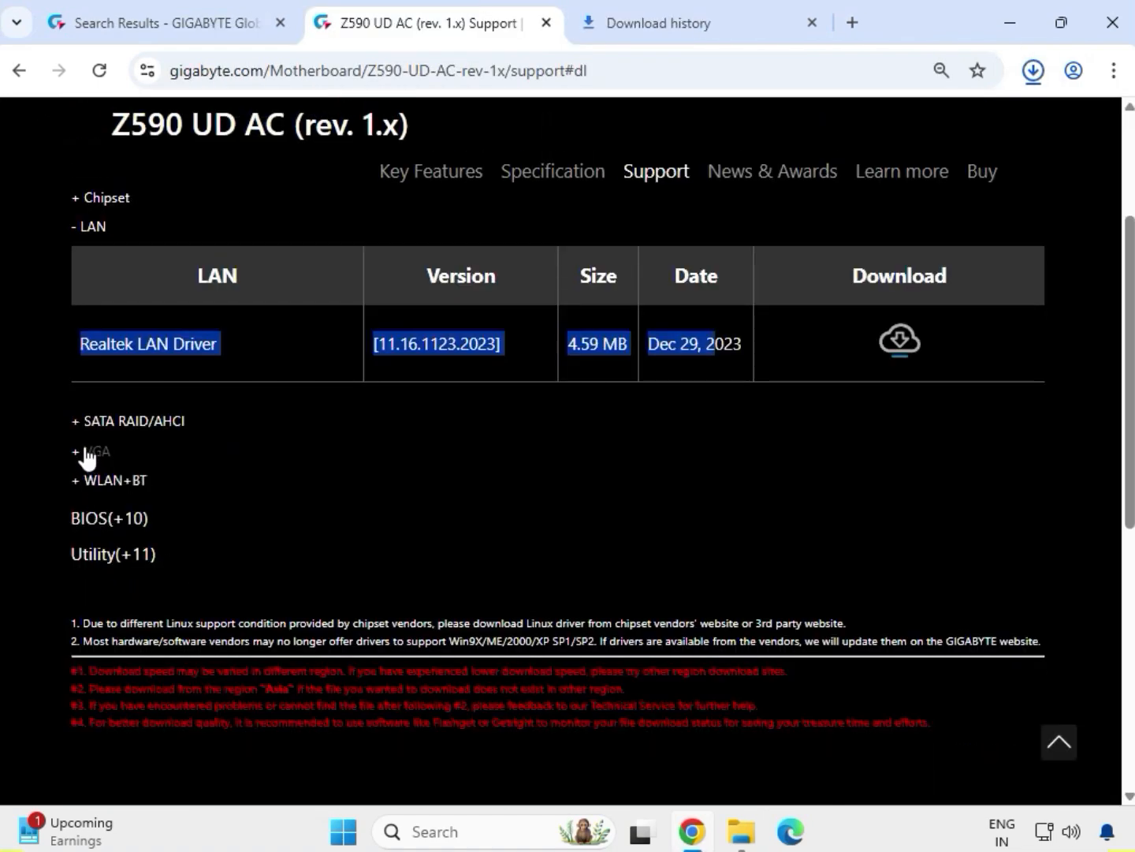
pyautogui.doubleClick(94, 451)
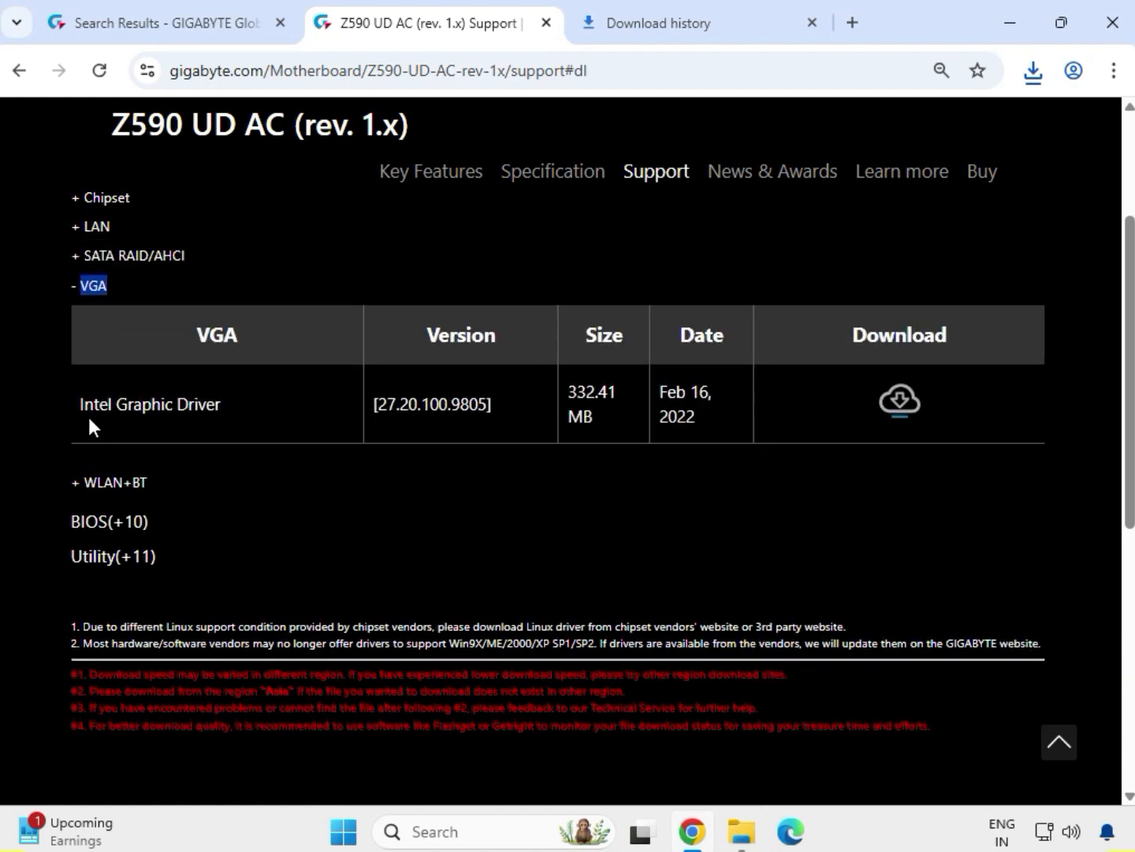
pyautogui.moveTo(79, 410); pyautogui.dragTo(792, 408)
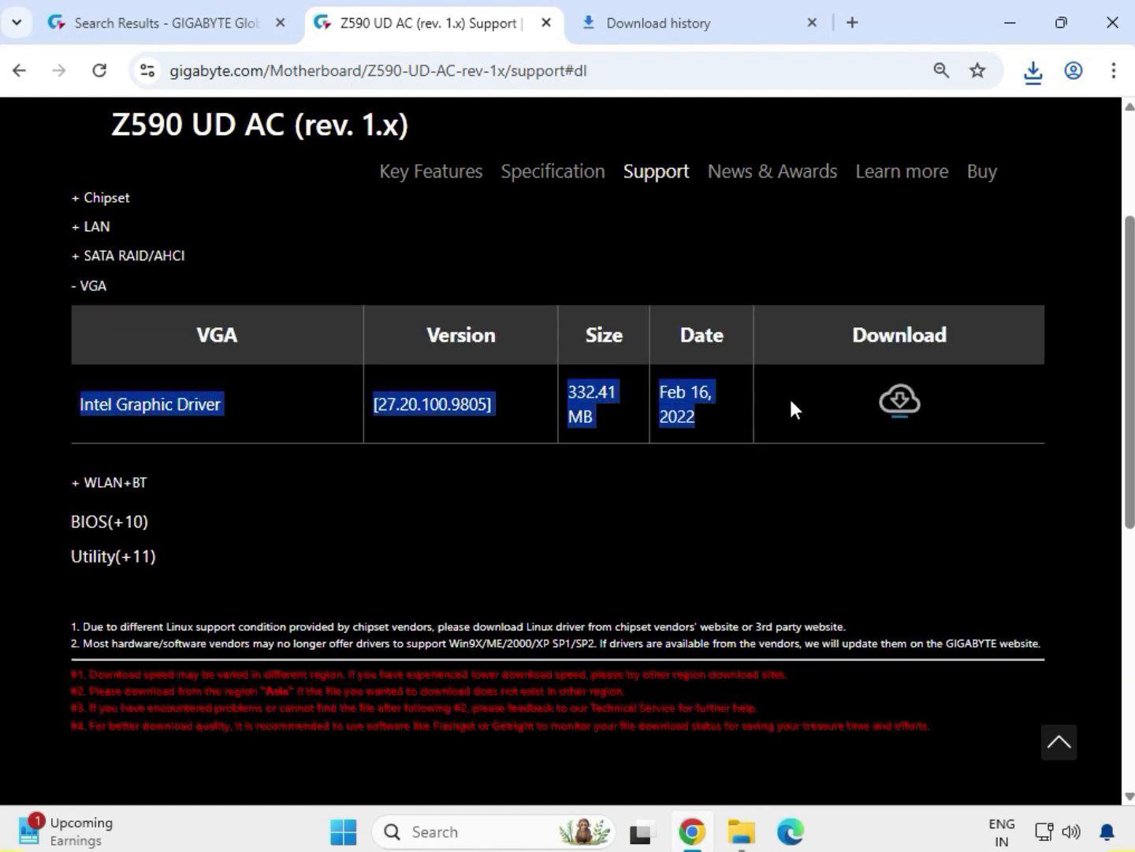
pyautogui.click(900, 402)
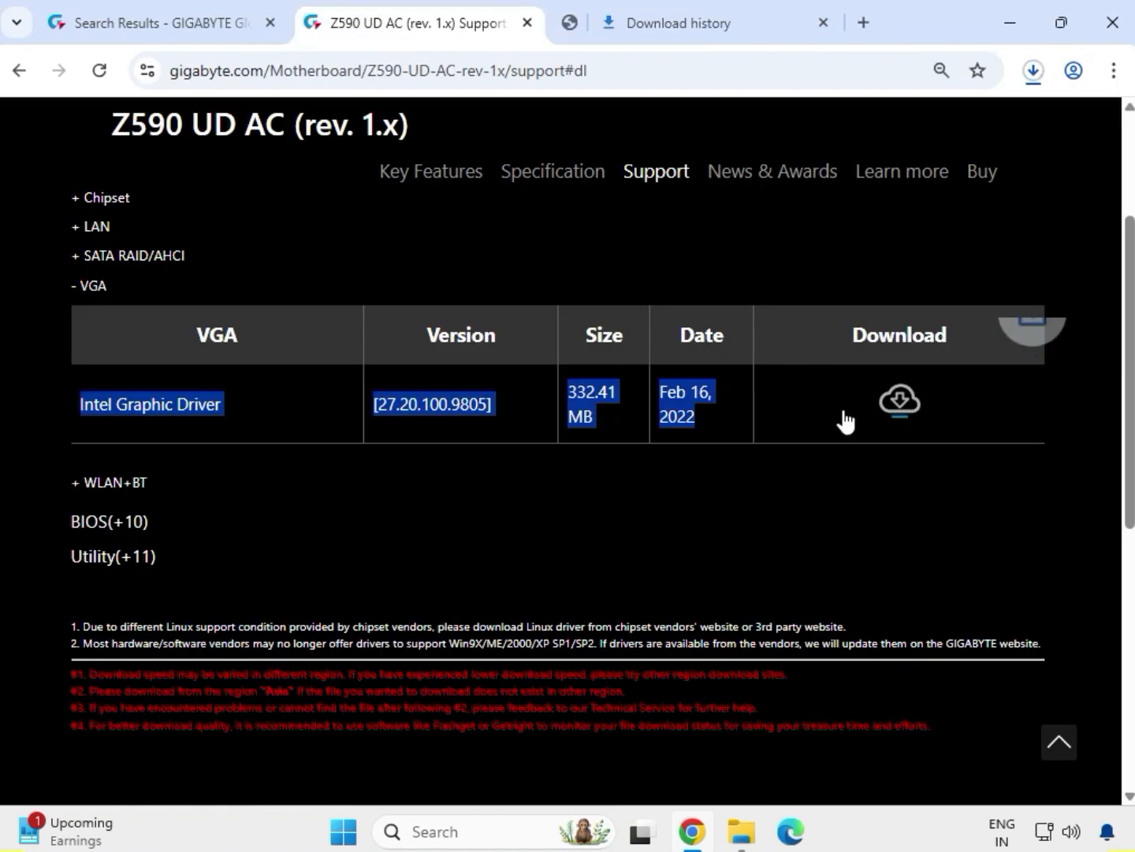
# Step: Download the Intel WIFI driver 22.200.0.6 from WLAN+BT and check Chrome's recent downloads
pyautogui.moveTo(167, 478); pyautogui.dragTo(68, 478)
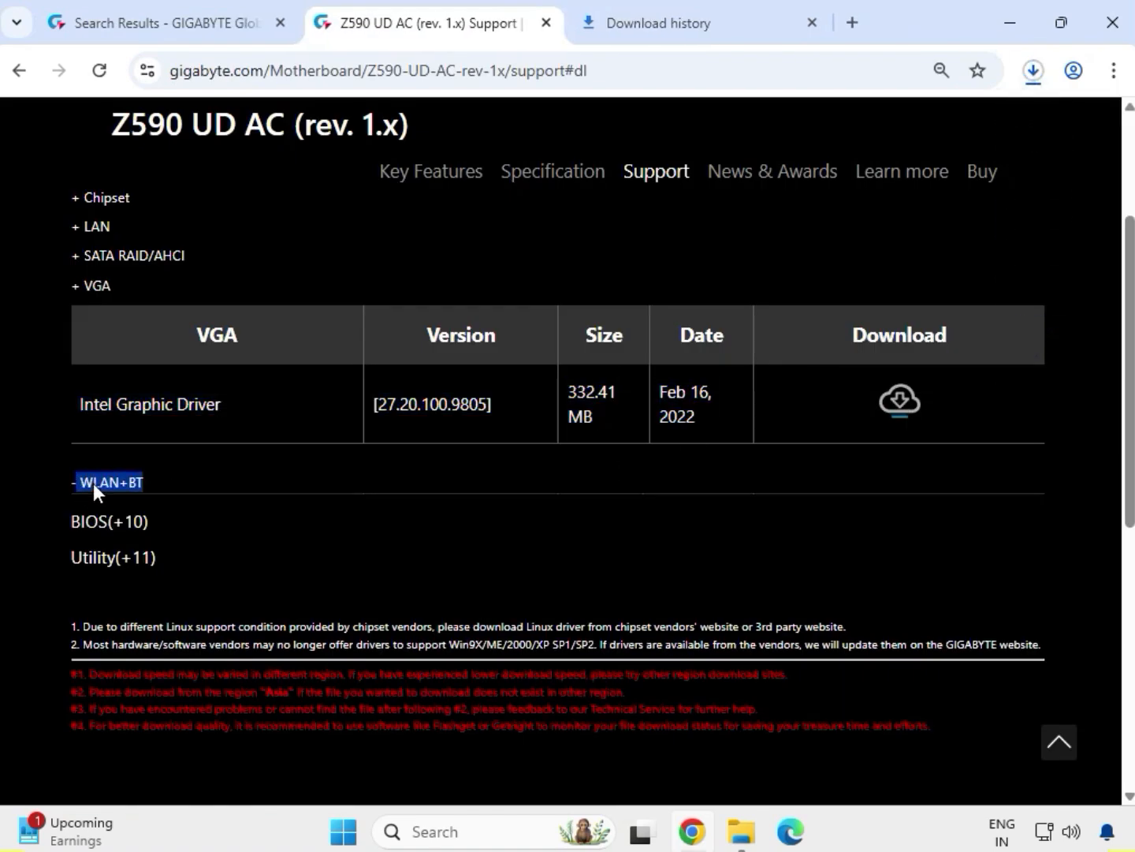
pyautogui.moveTo(109, 433); pyautogui.dragTo(251, 443)
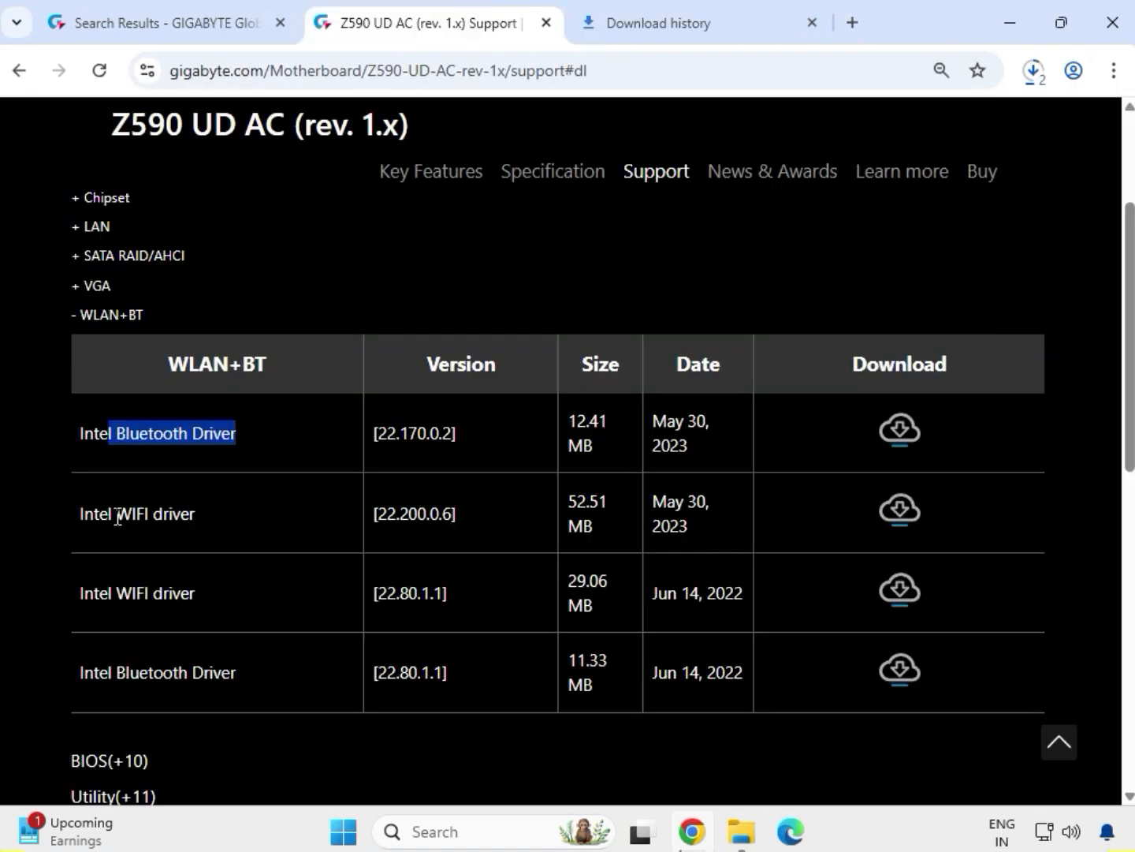
pyautogui.moveTo(116, 515); pyautogui.dragTo(226, 525)
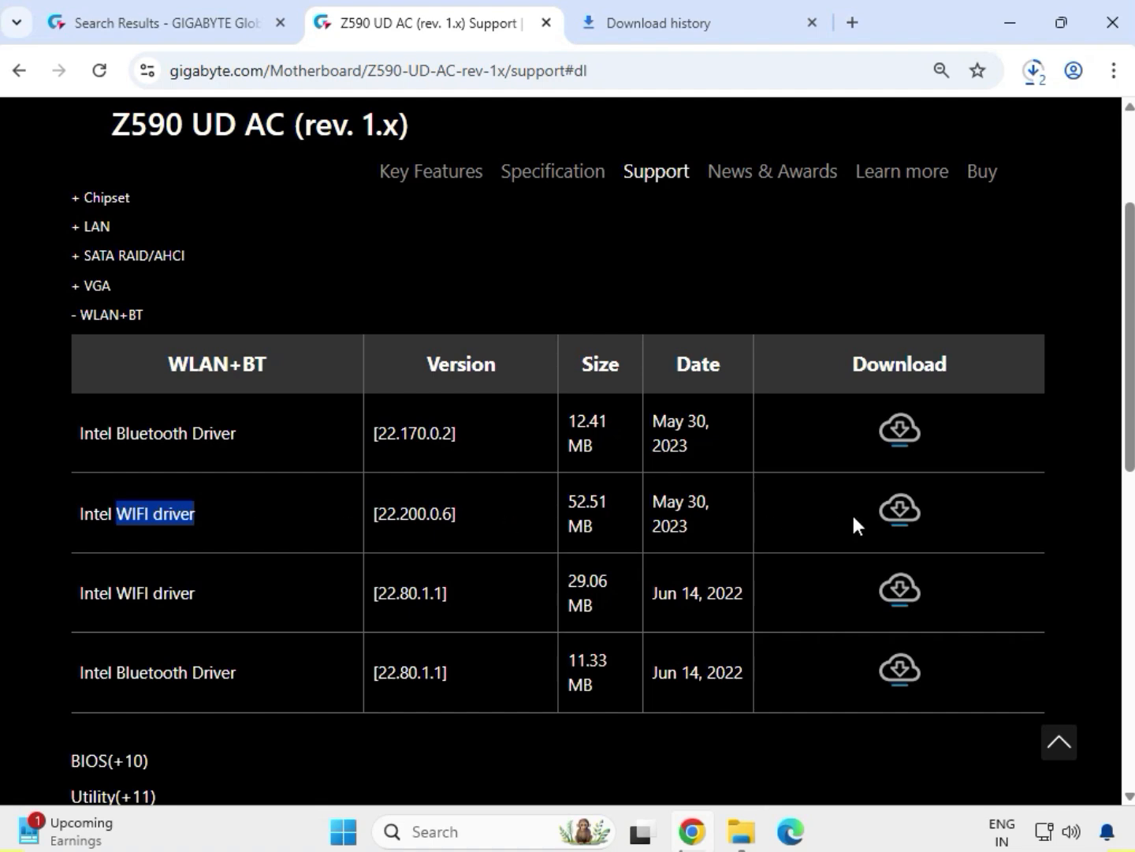
pyautogui.click(901, 506)
pyautogui.click(1023, 75)
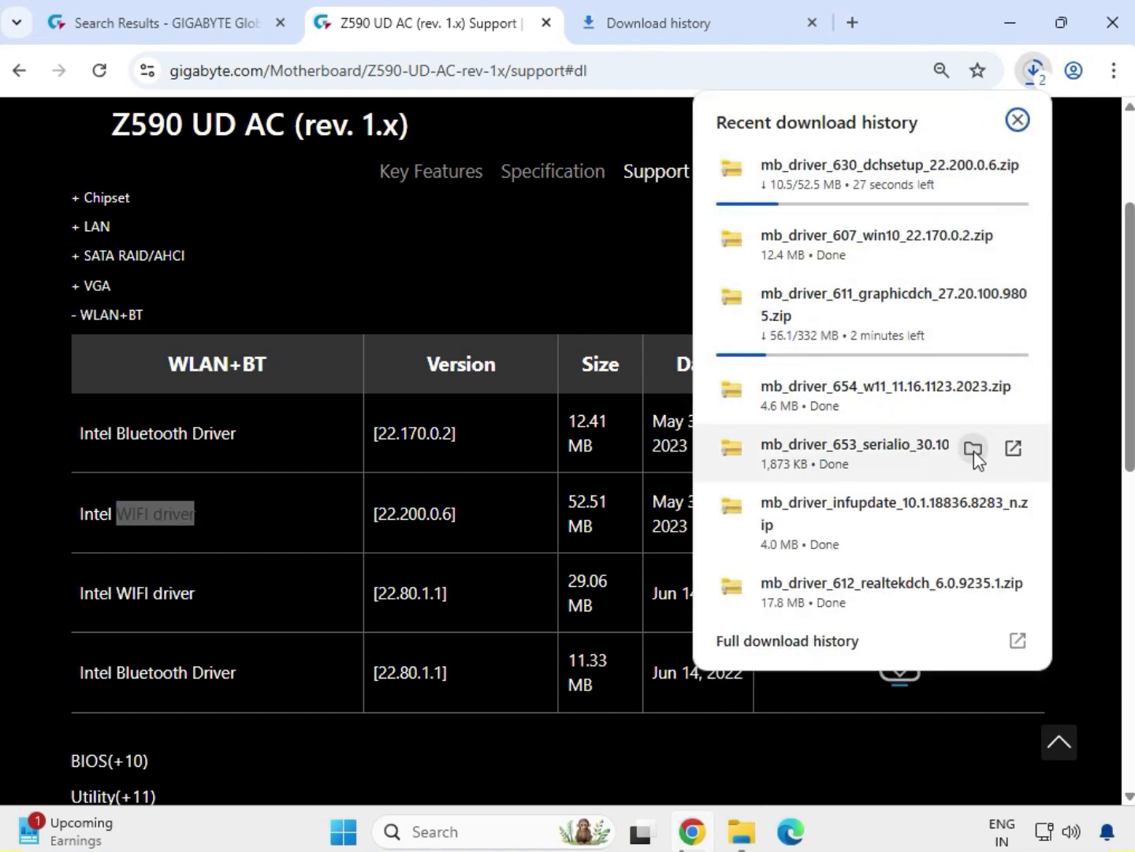
# Step: Show the serialio download in the Downloads folder and select the graphicdch driver zip
pyautogui.click(973, 448)
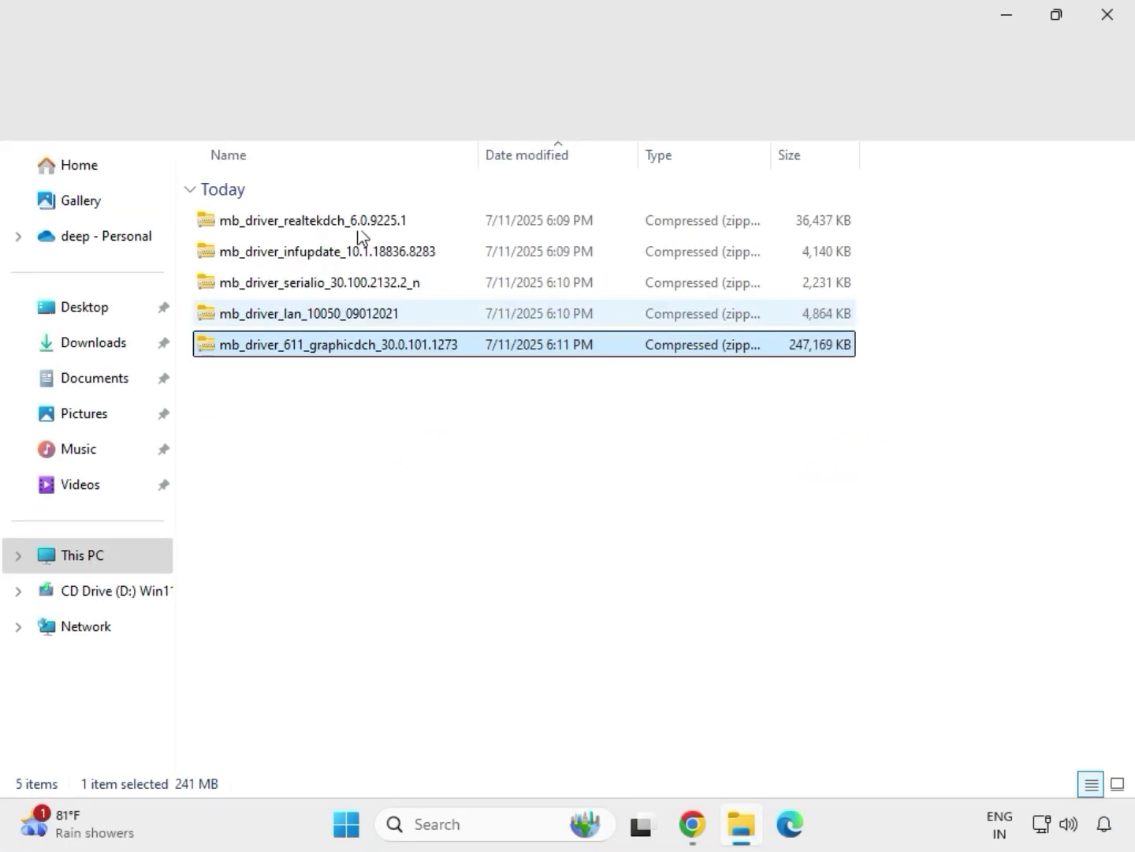
pyautogui.moveTo(405, 382); pyautogui.dragTo(352, 209)
pyautogui.click(396, 347)
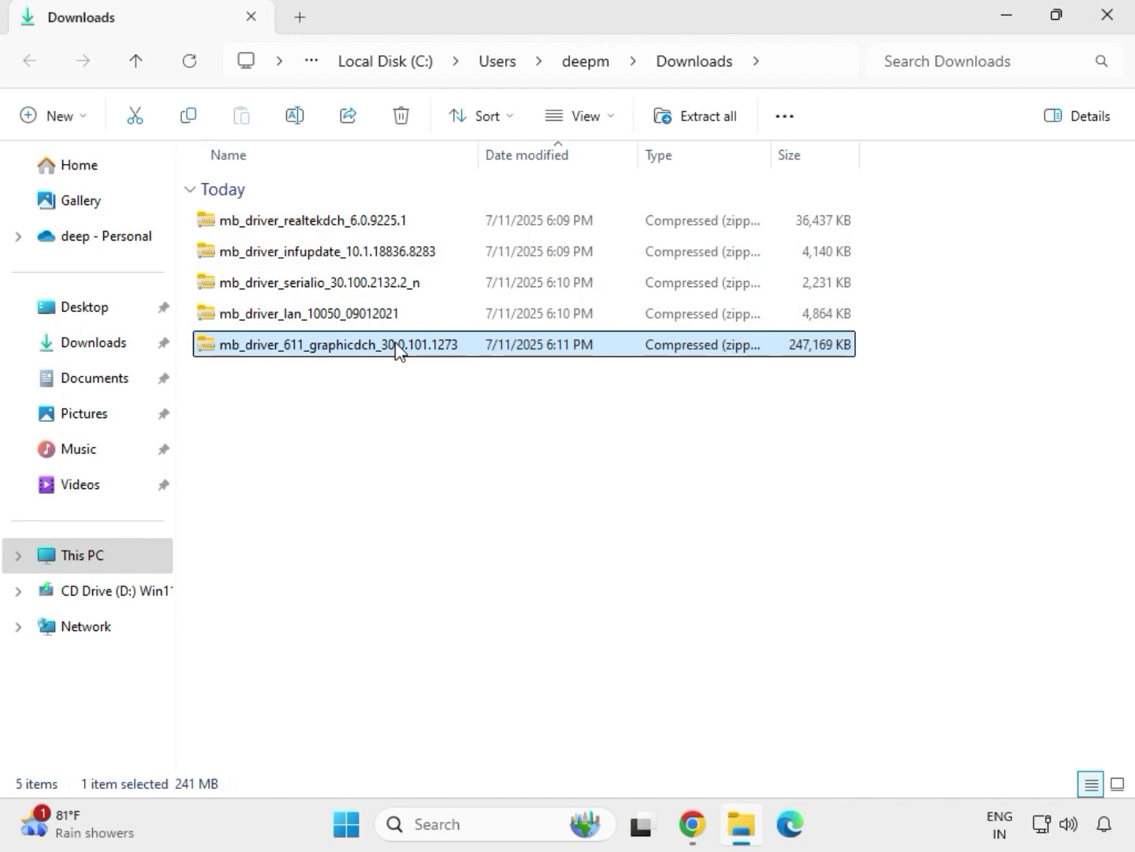
# Step: Extract the graphicdch zip into the mb_driver_611_graphicdch_30.0.101.1273 folder, then close its window
pyautogui.rightClick(397, 348)
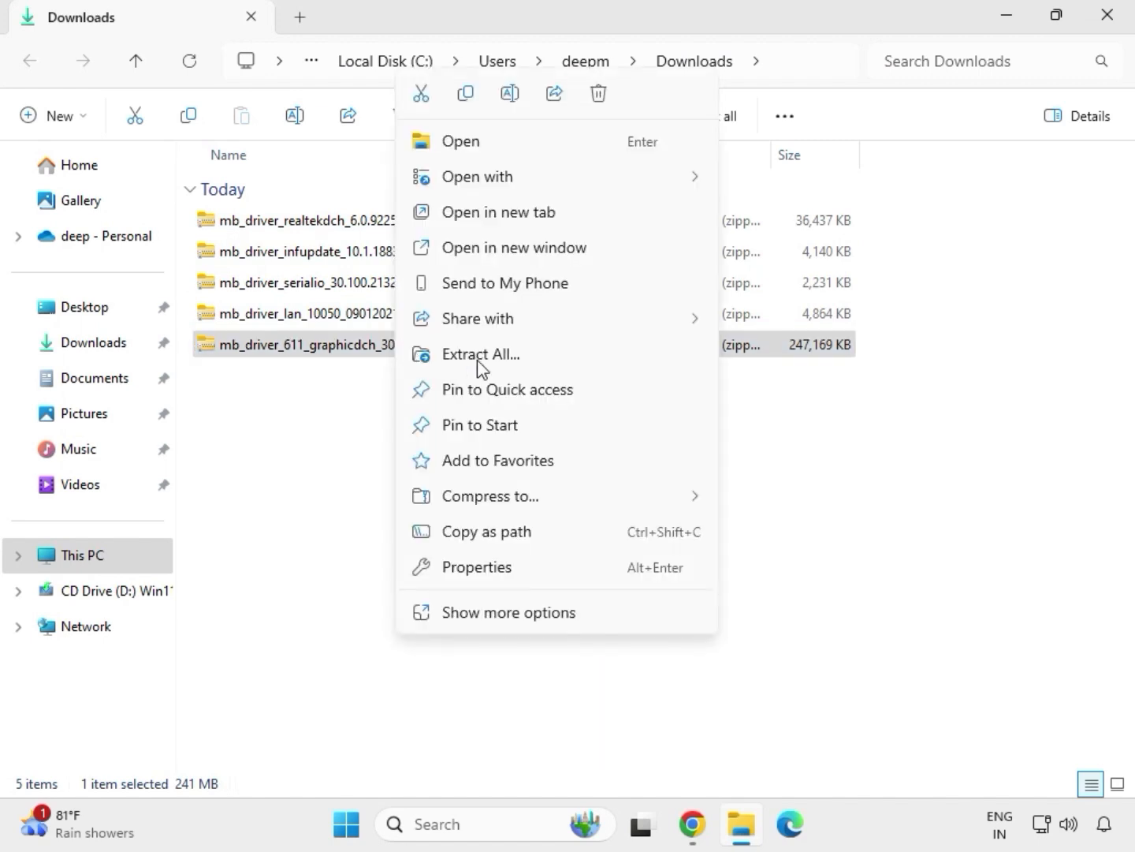
pyautogui.click(509, 619)
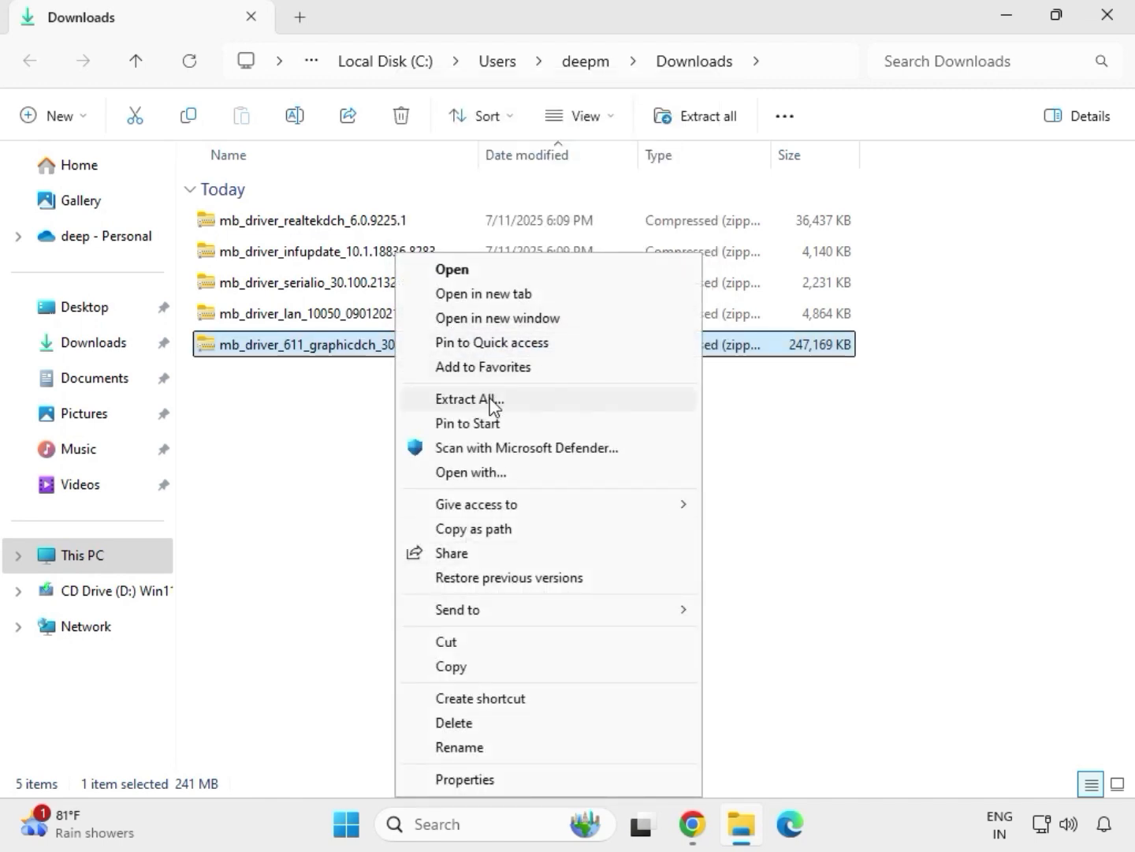
pyautogui.click(478, 402)
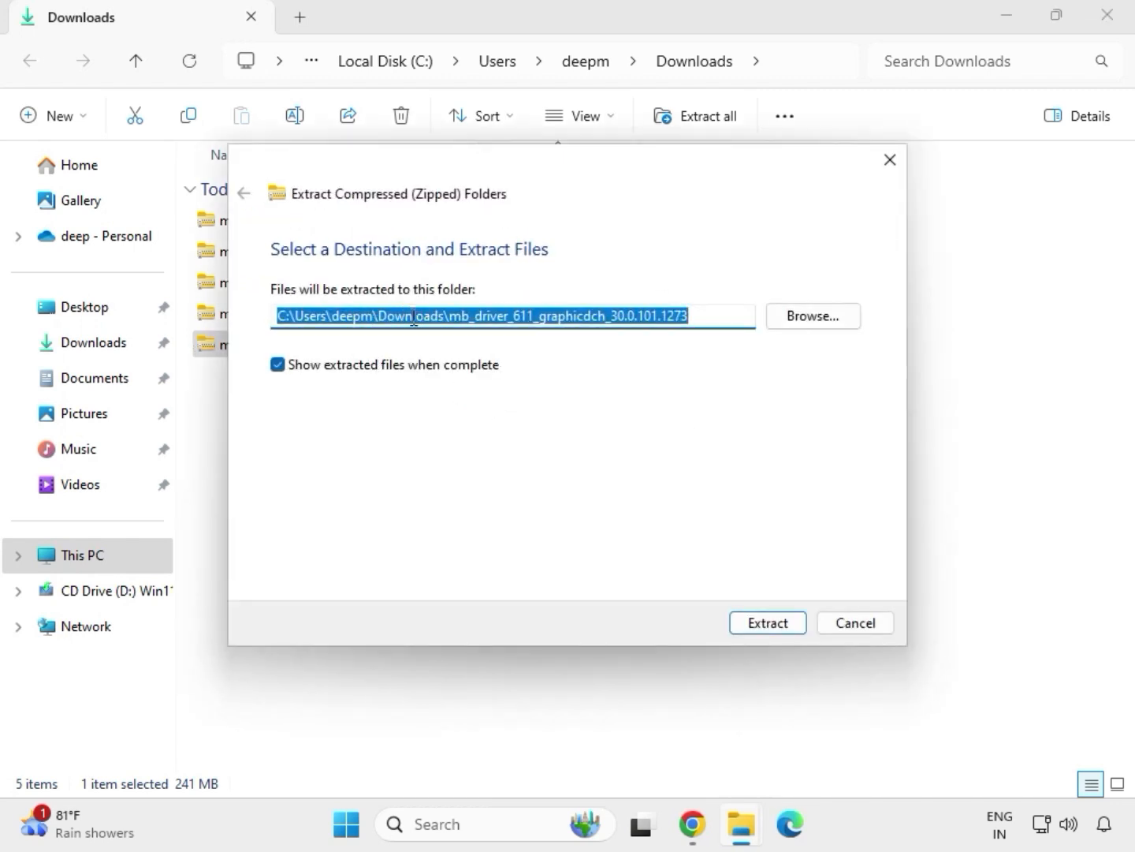
pyautogui.click(772, 628)
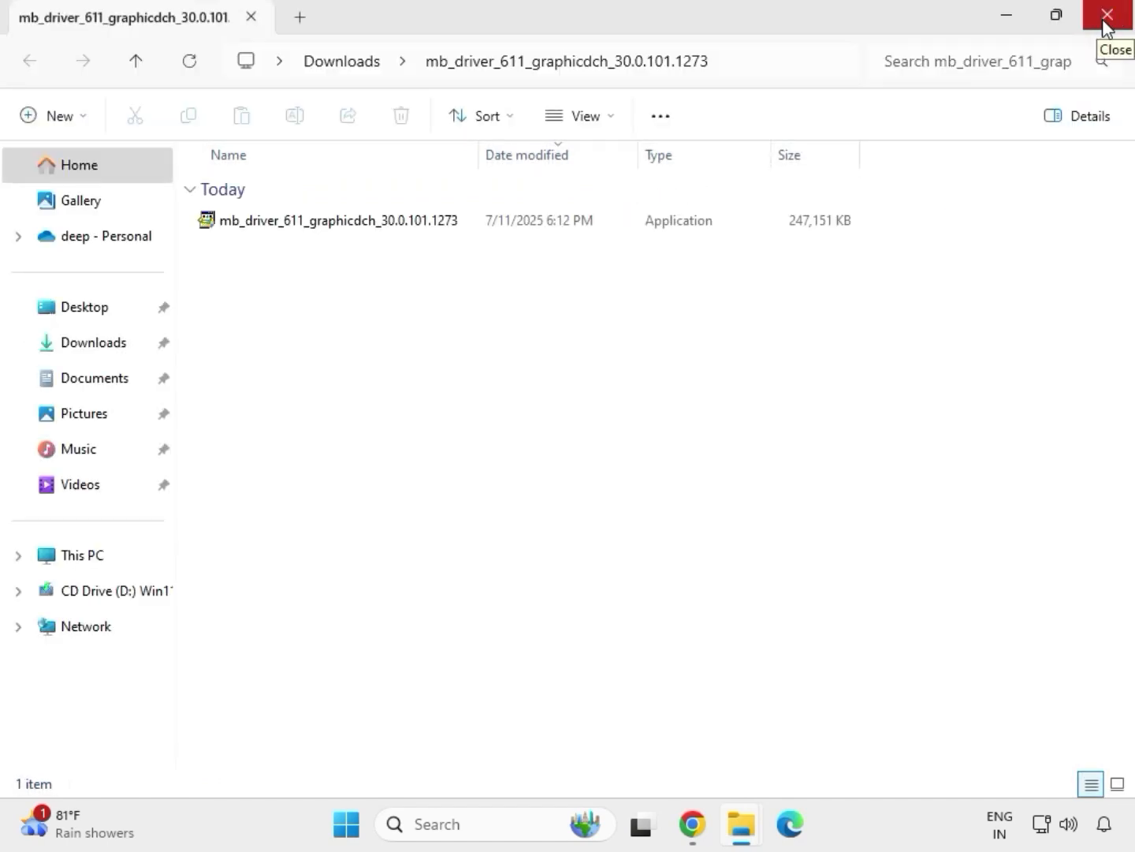
pyautogui.click(1106, 22)
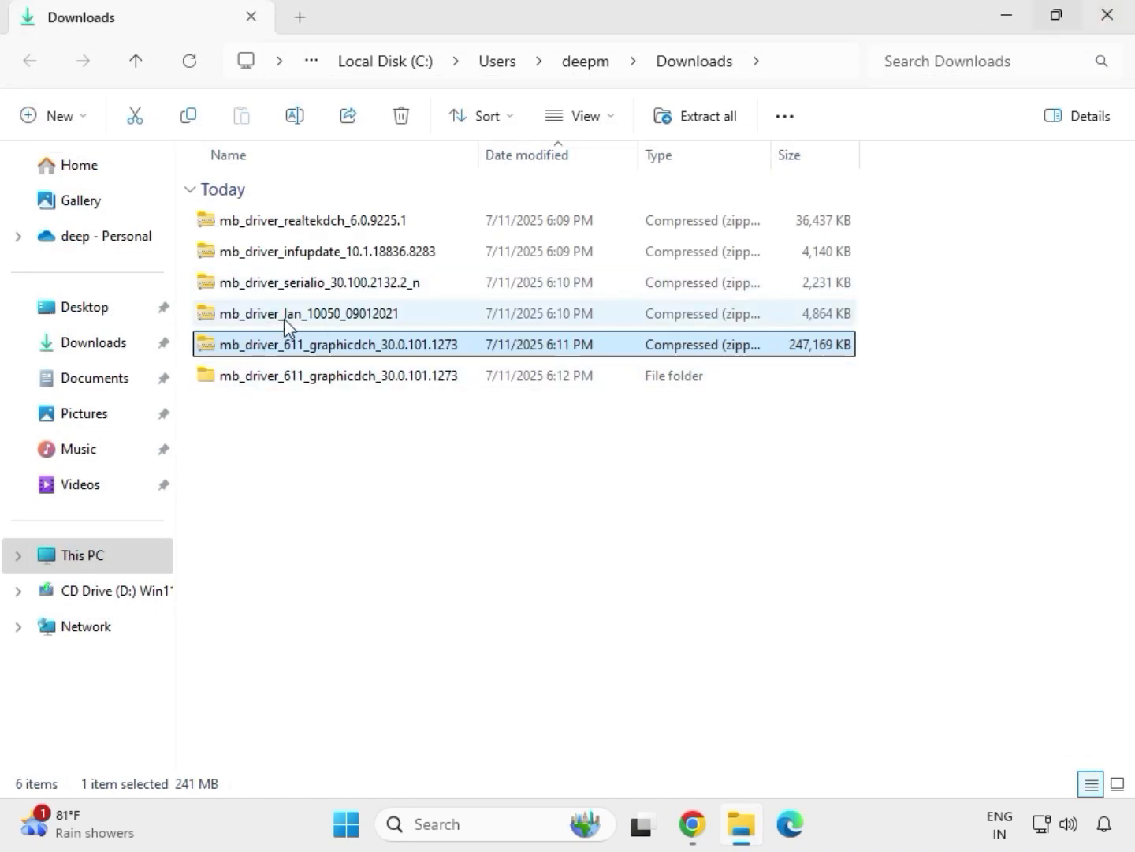
# Step: Extract the LAN zip into mb_driver_lan_10050_09012021 with Extract All, then close its window
pyautogui.click(291, 316)
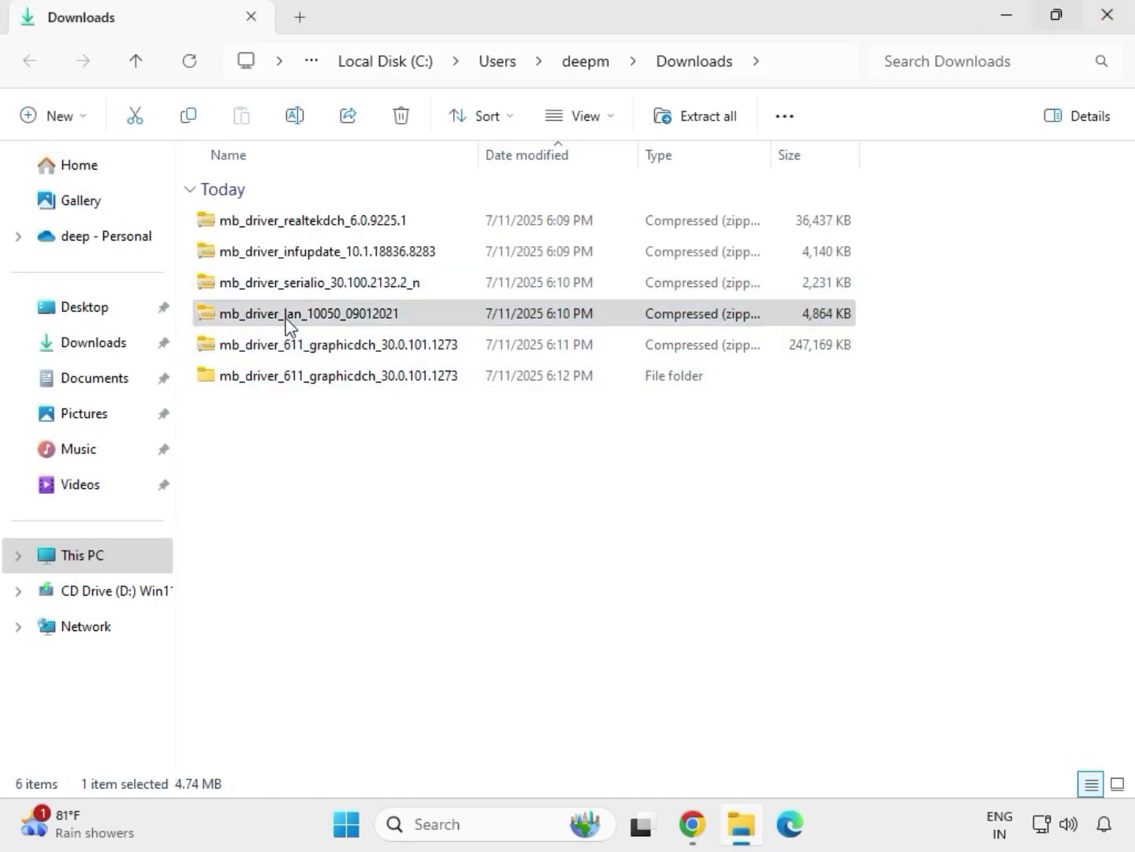
pyautogui.rightClick(286, 317)
pyautogui.click(379, 613)
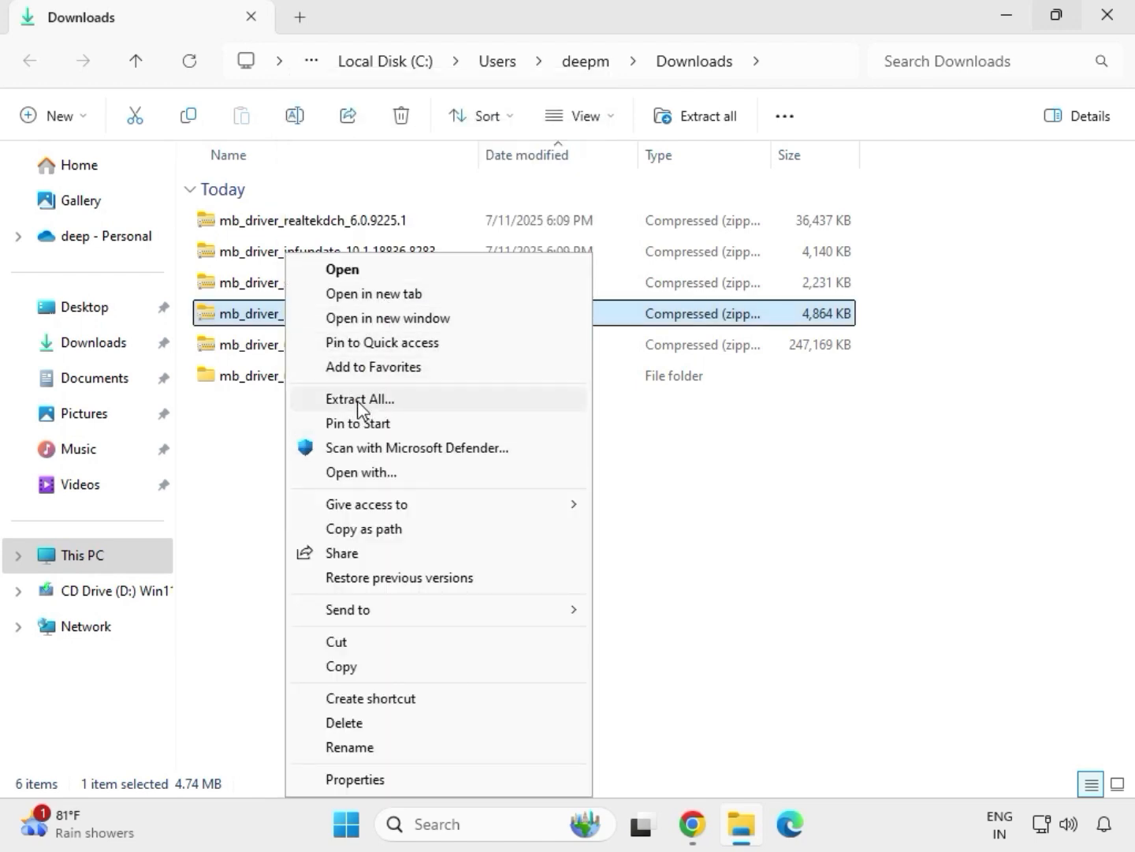
pyautogui.click(359, 400)
pyautogui.click(763, 625)
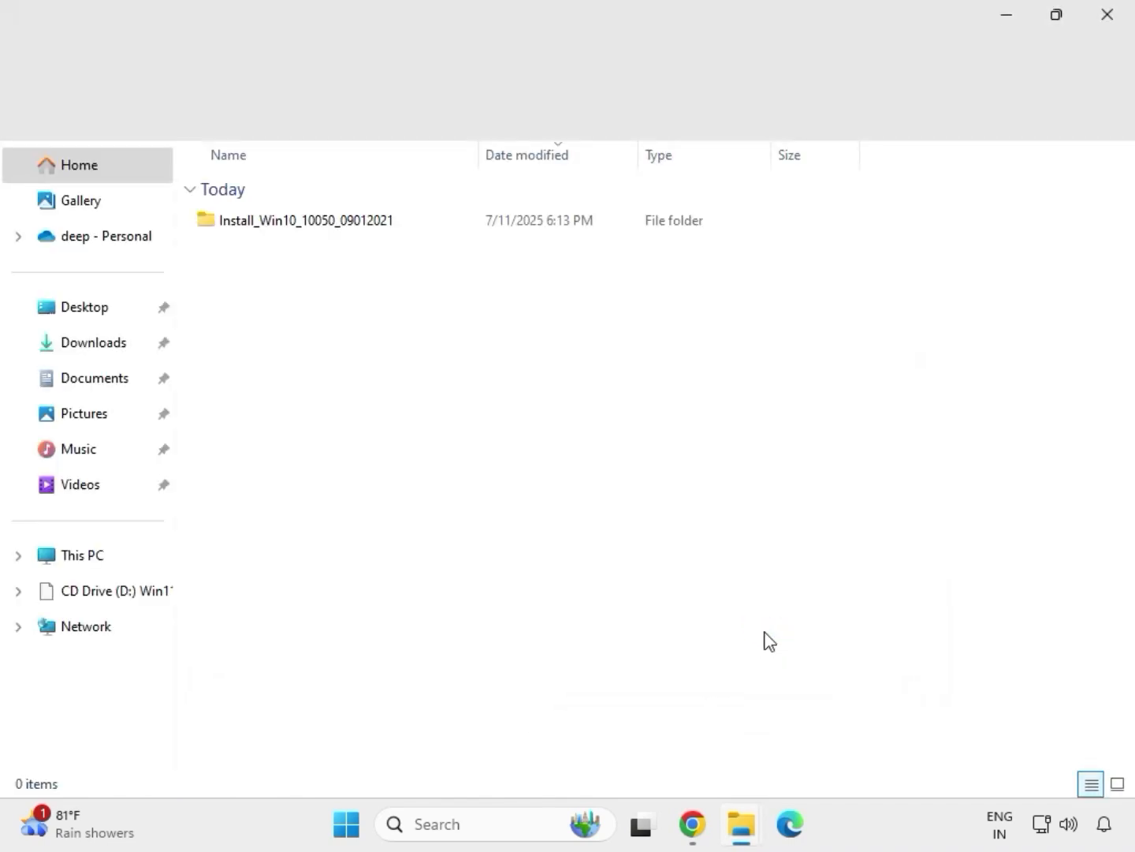
pyautogui.click(1115, 22)
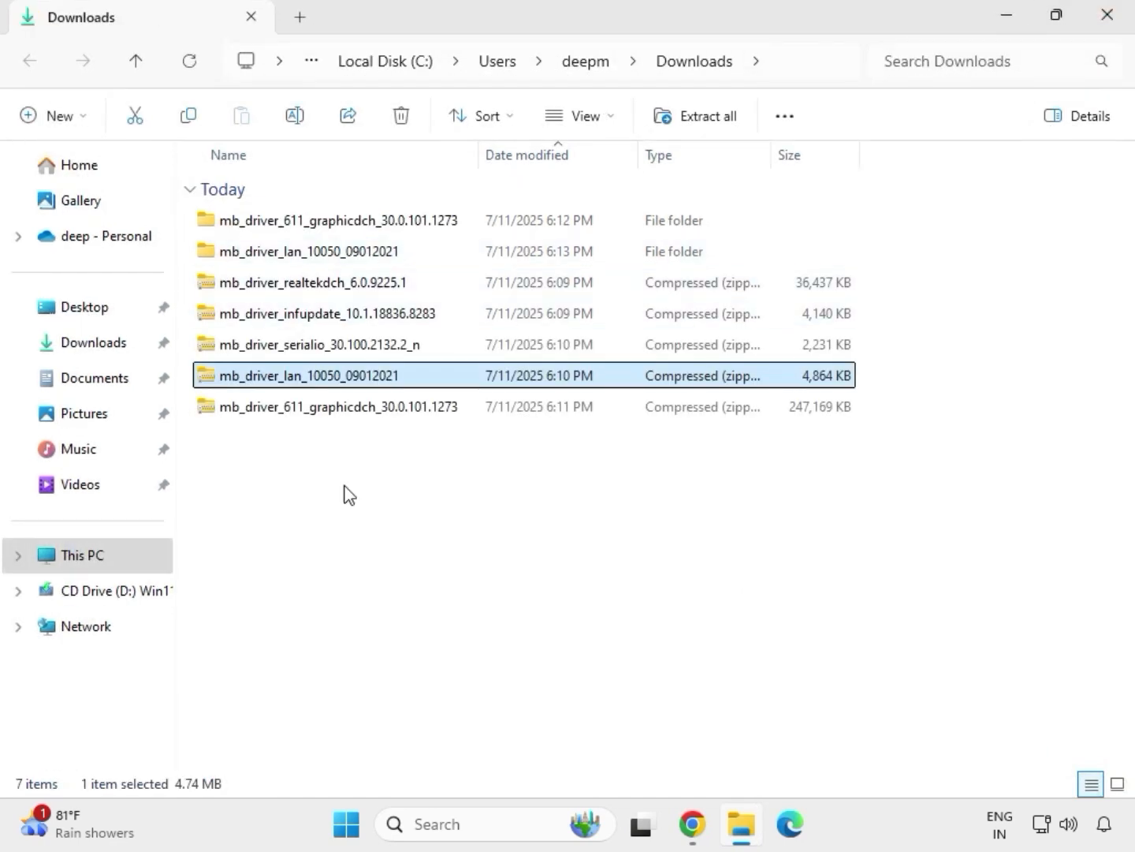
# Step: Extract the serialio zip into mb_driver_serialio_30.100.2132.2_n and close the new window
pyautogui.click(284, 354)
pyautogui.rightClick(284, 355)
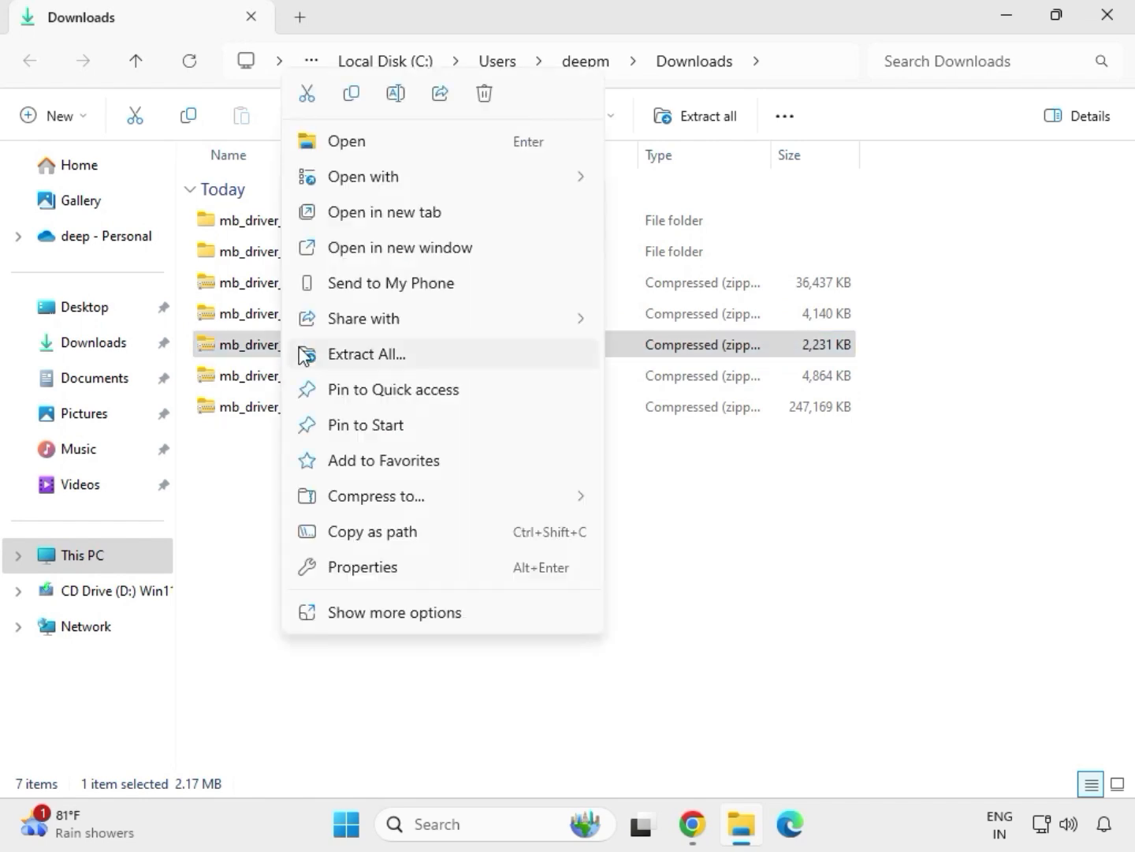
pyautogui.click(346, 356)
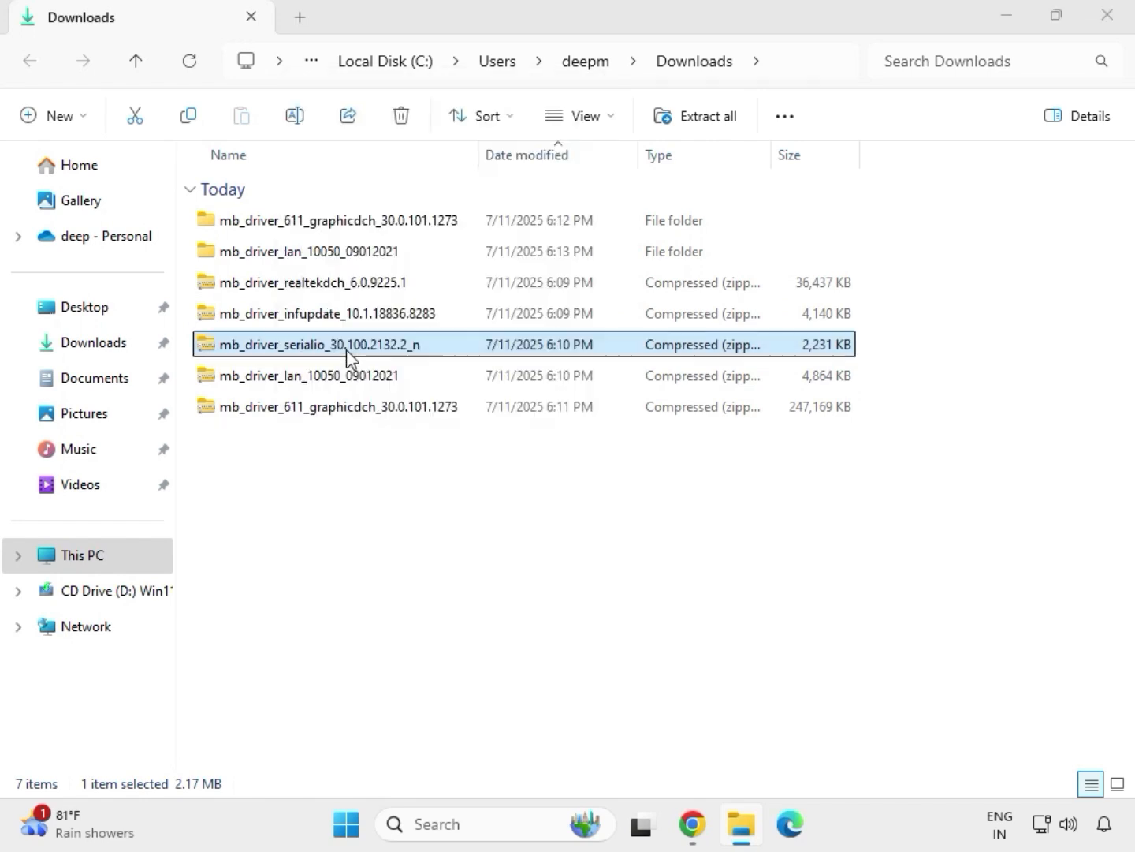
pyautogui.click(758, 622)
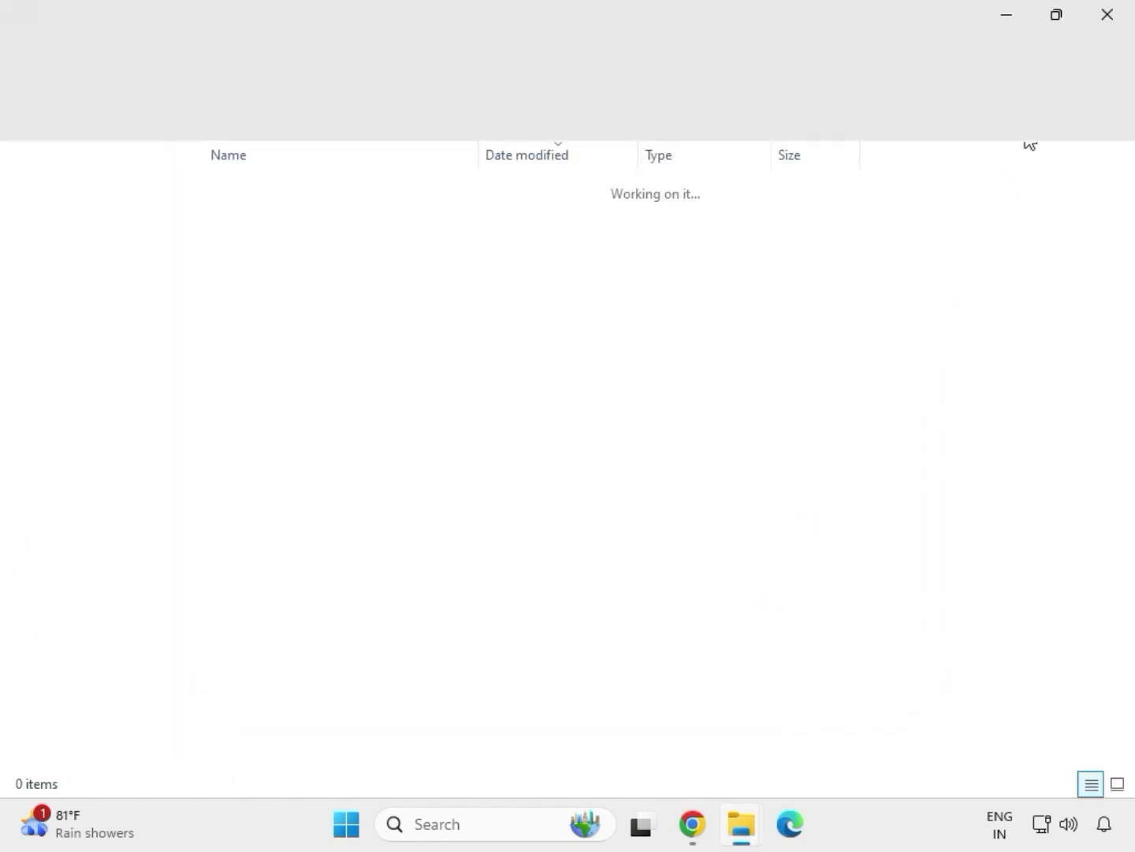
pyautogui.click(1109, 20)
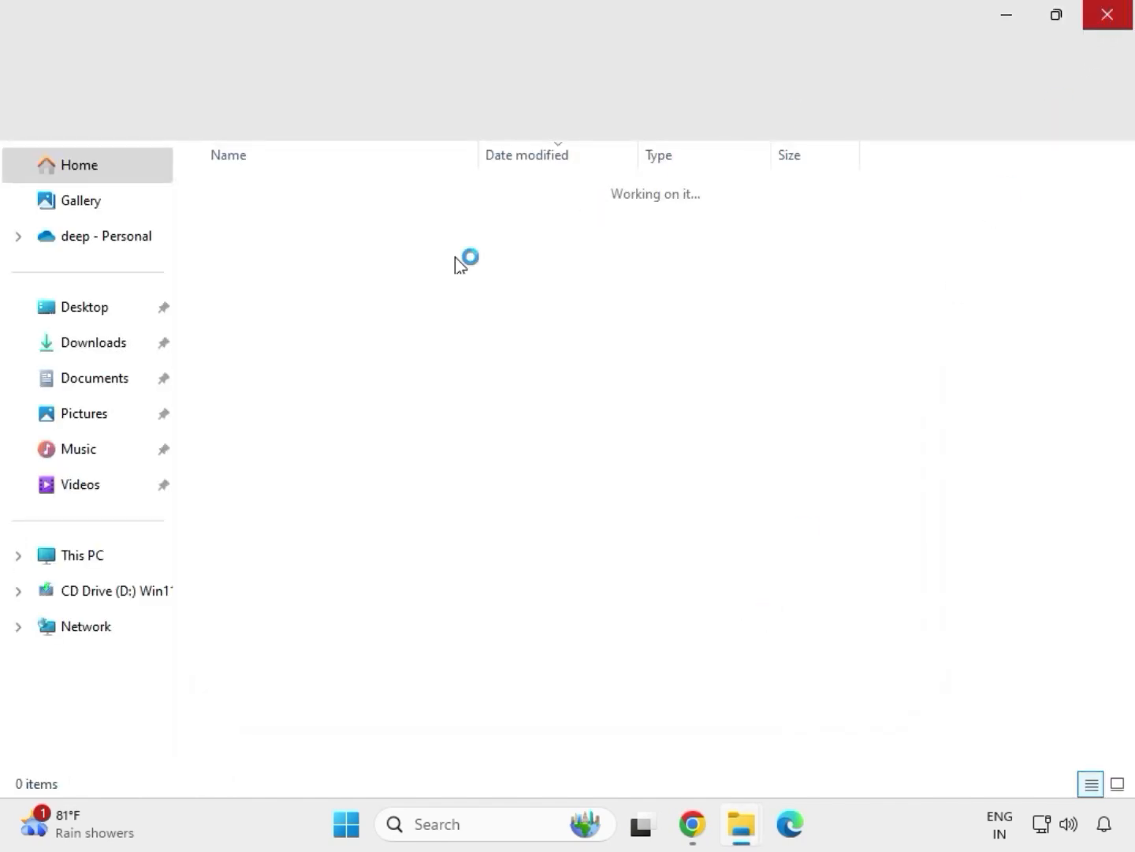
# Step: Extract the infupdate zip into mb_driver_infupdate_10.1.18836.8283, then close the extracted folder
pyautogui.click(294, 315)
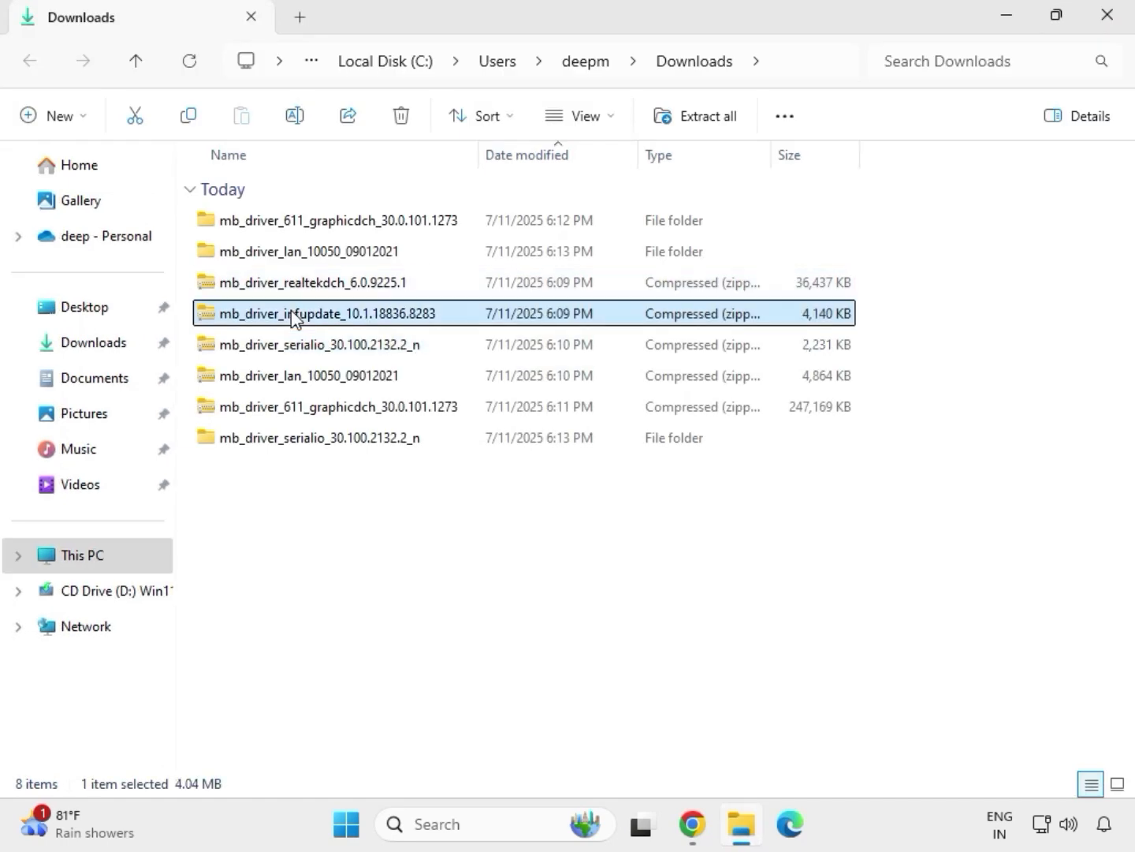
pyautogui.rightClick(294, 318)
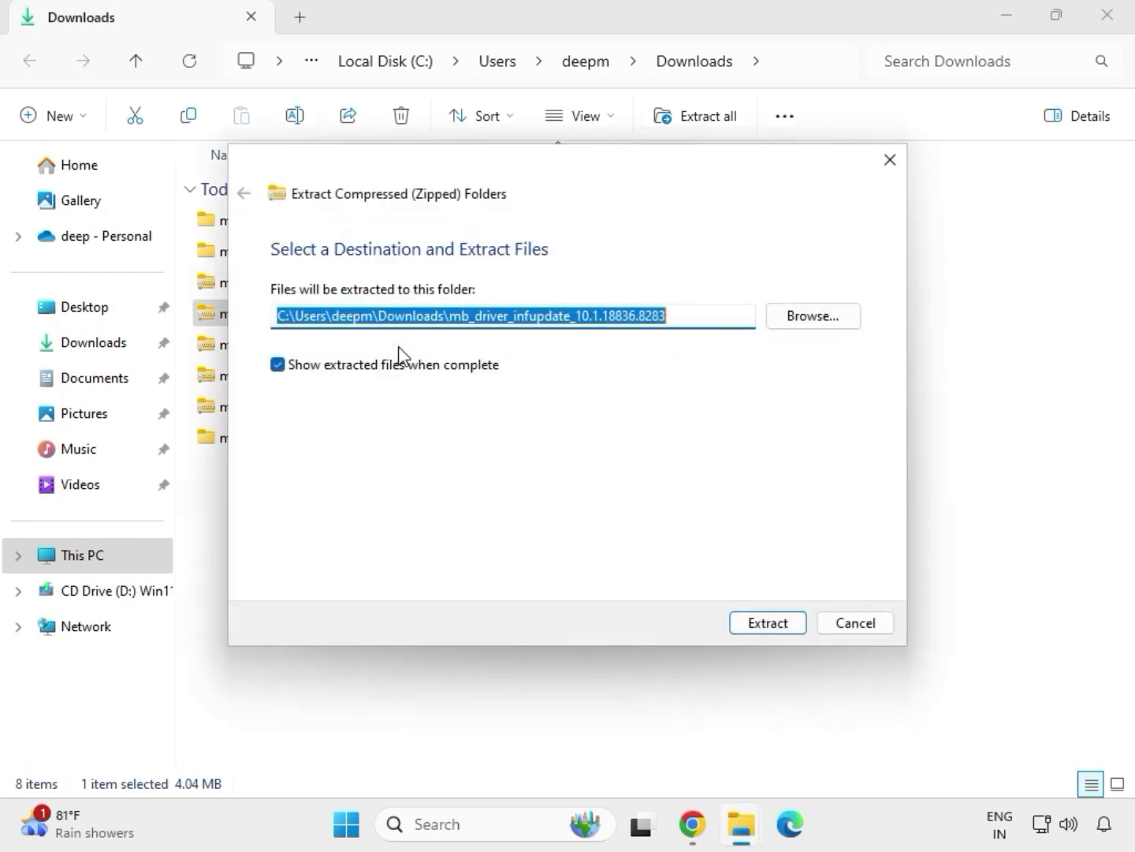
pyautogui.click(755, 624)
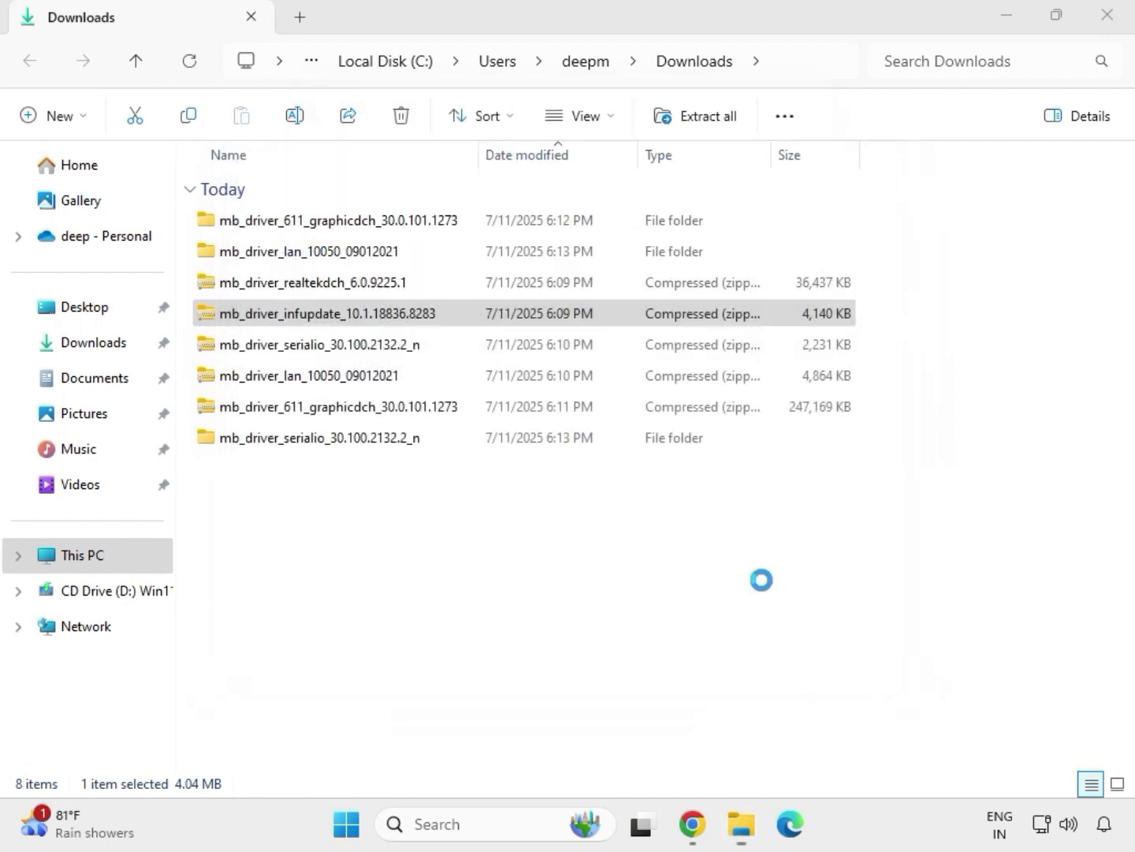
pyautogui.click(1108, 15)
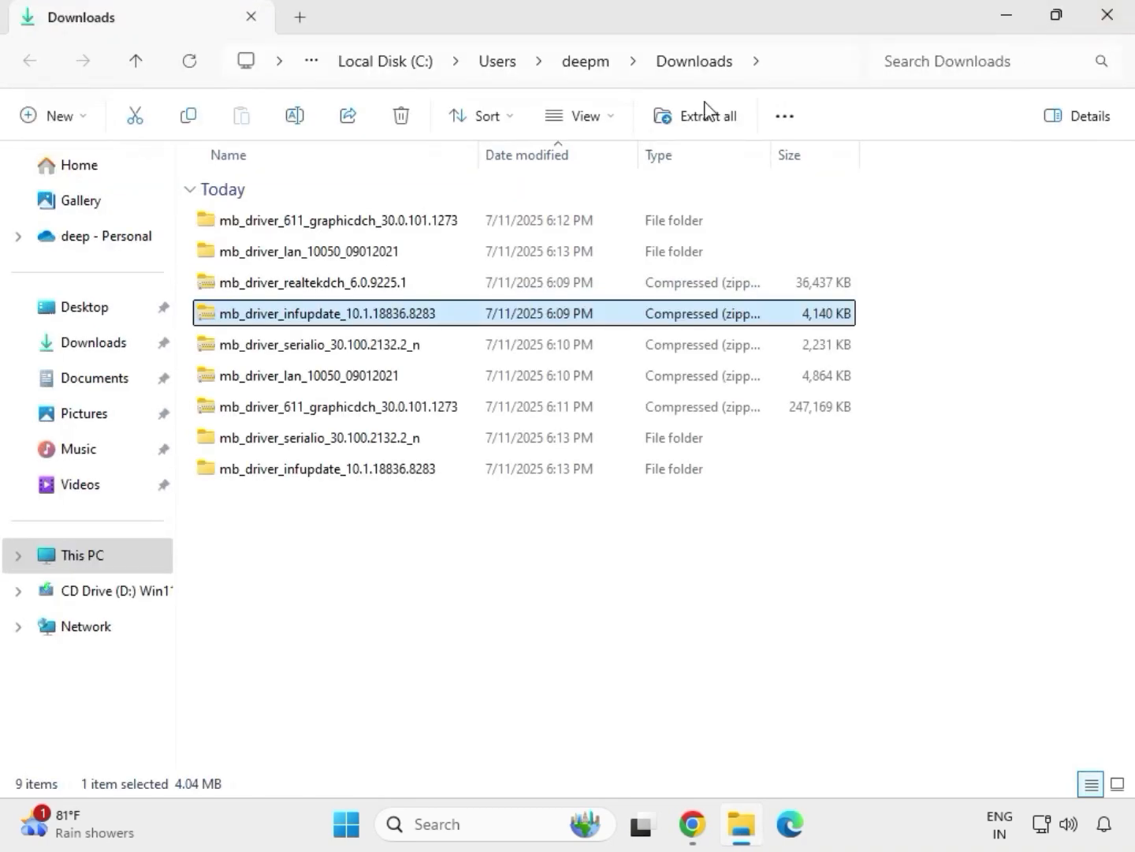
# Step: Extract the mb_driver_realtekdch zip into mb_driver_realtekdch_6.0.9225.1, then close the extracted folder window
pyautogui.click(305, 286)
pyautogui.rightClick(305, 286)
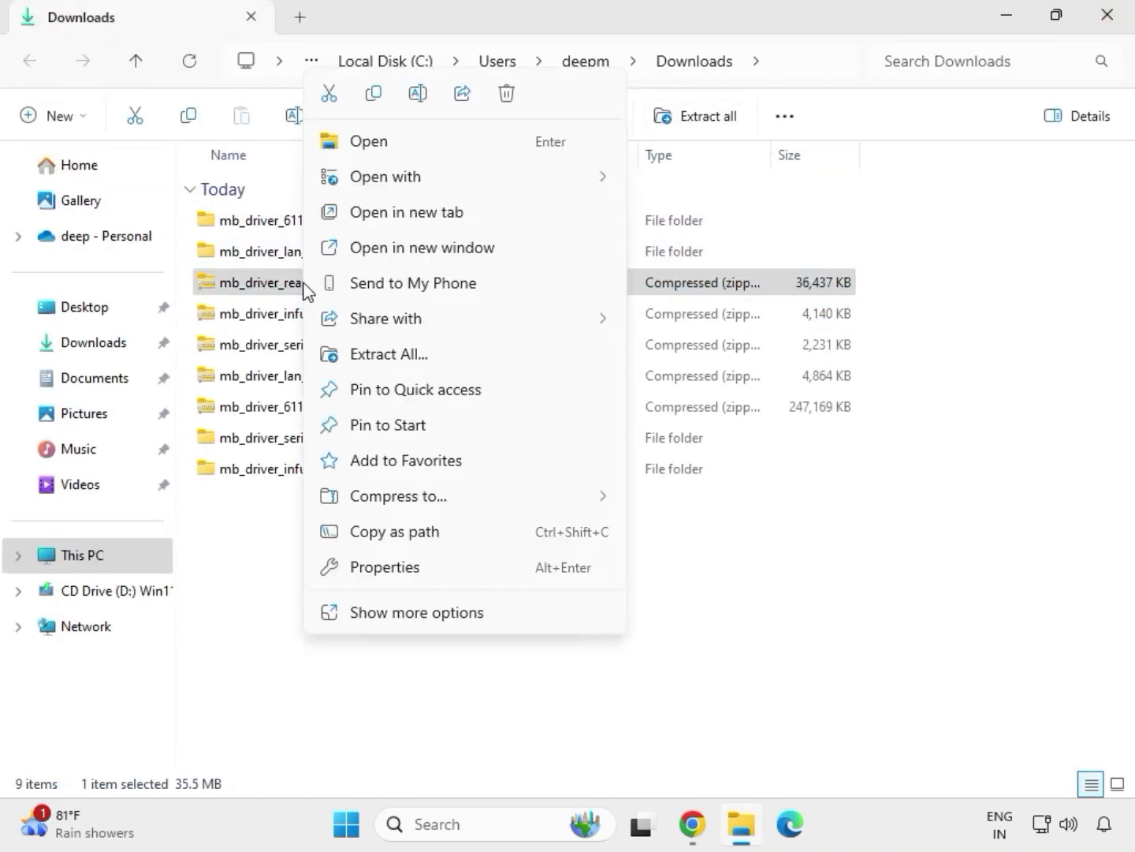
pyautogui.click(375, 358)
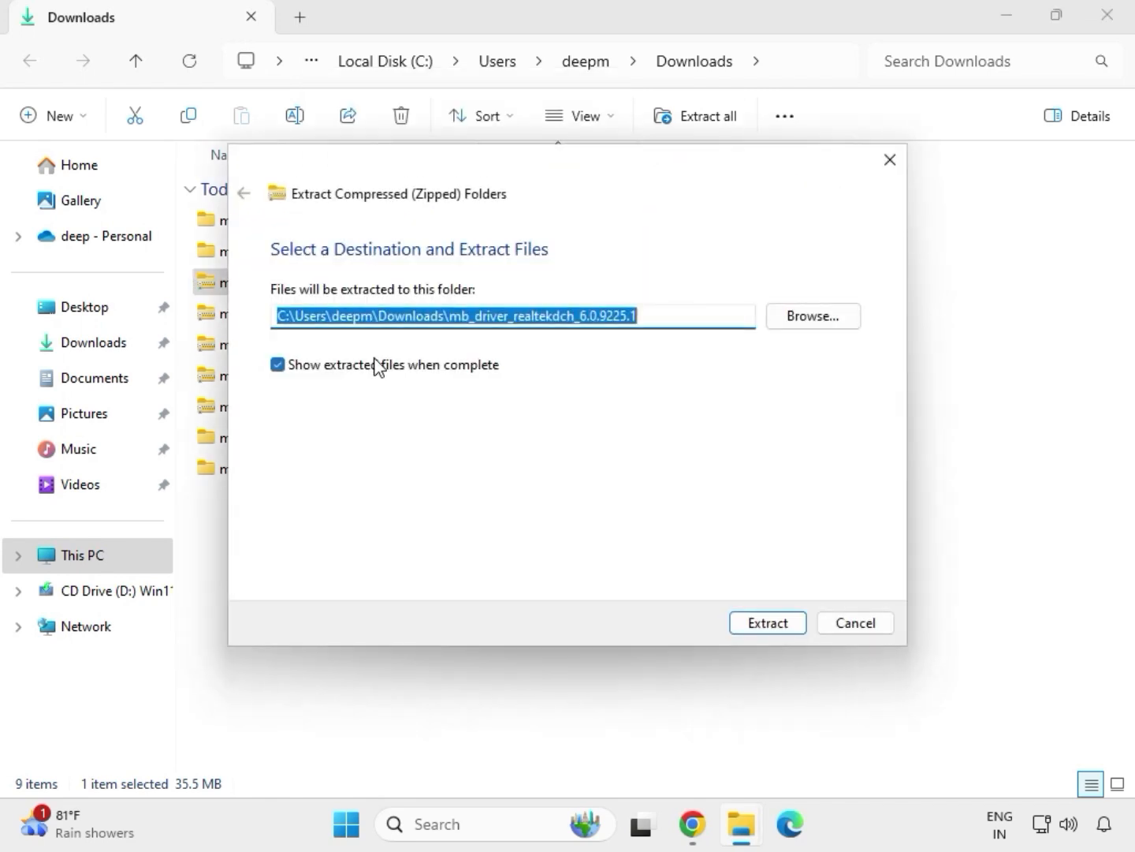
pyautogui.click(741, 623)
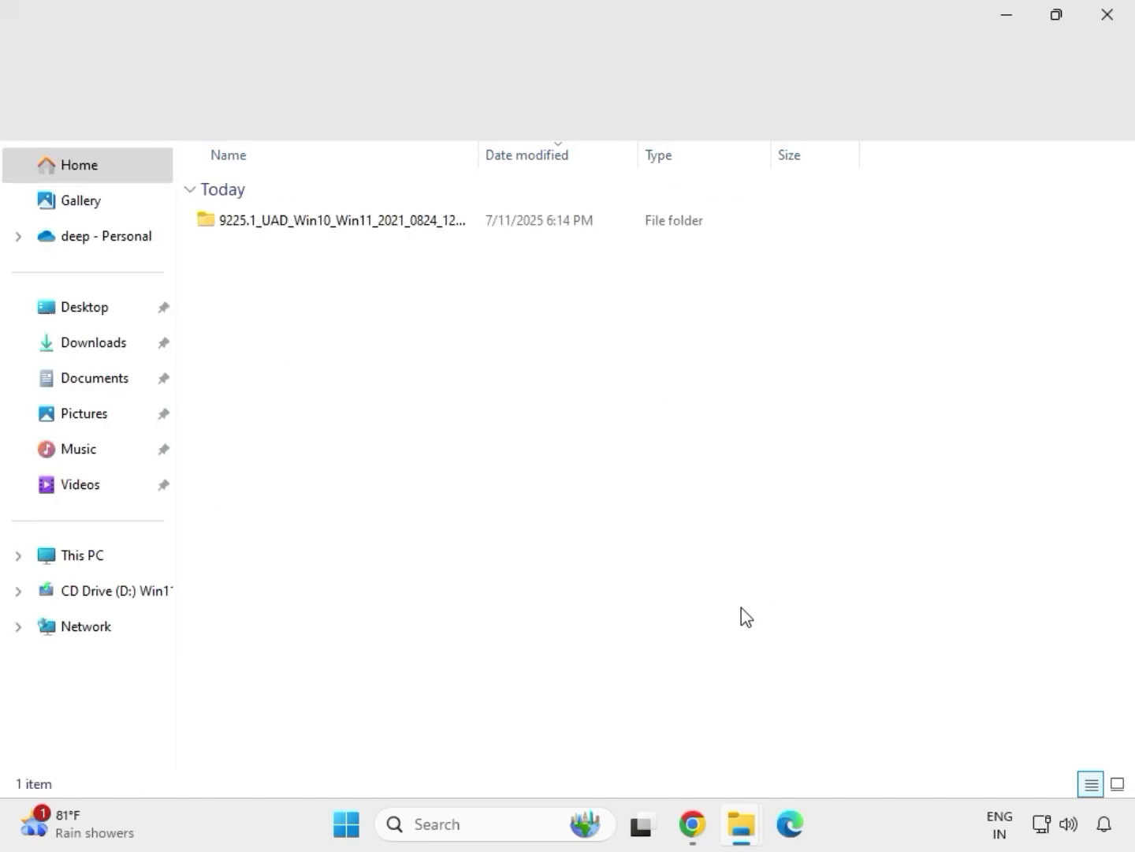
pyautogui.click(1111, 30)
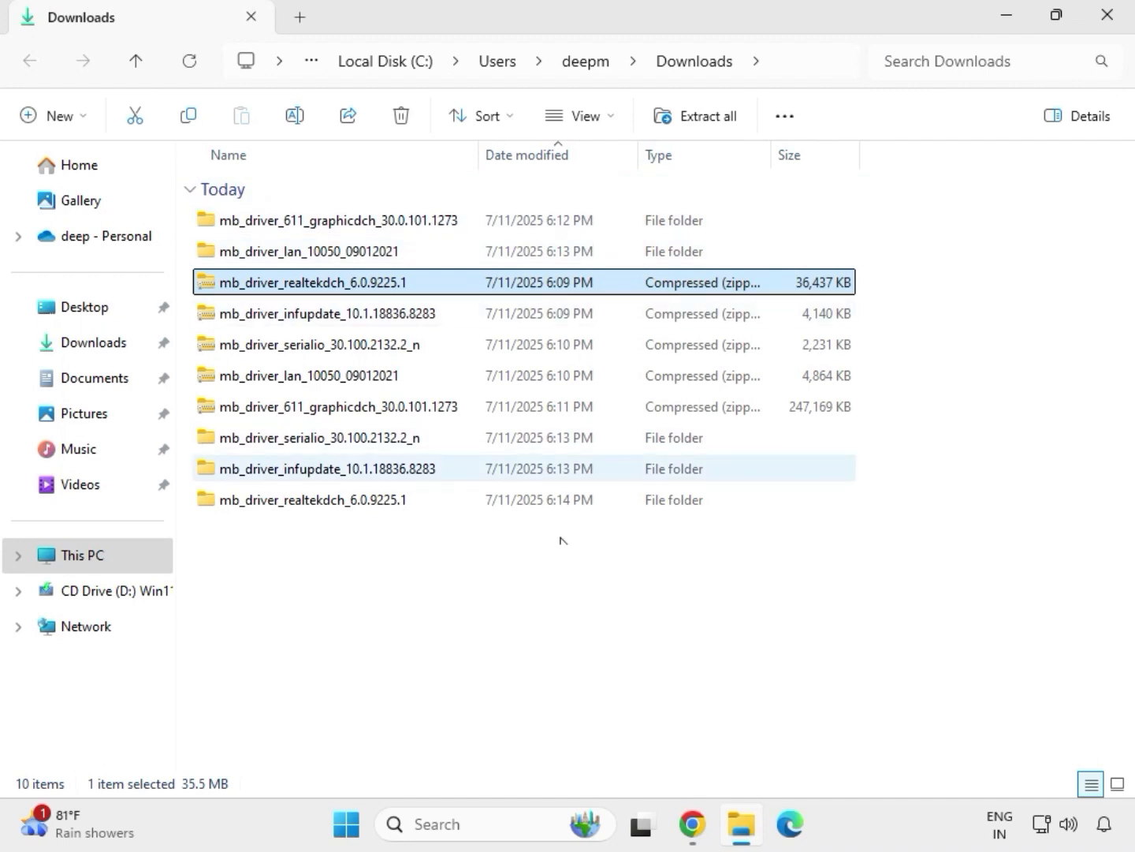
pyautogui.click(538, 631)
# Step: Refresh Downloads so the five extracted folders group at top, then select mb_driver_611_graphicdch_30.0.101.1273
pyautogui.rightClick(504, 583)
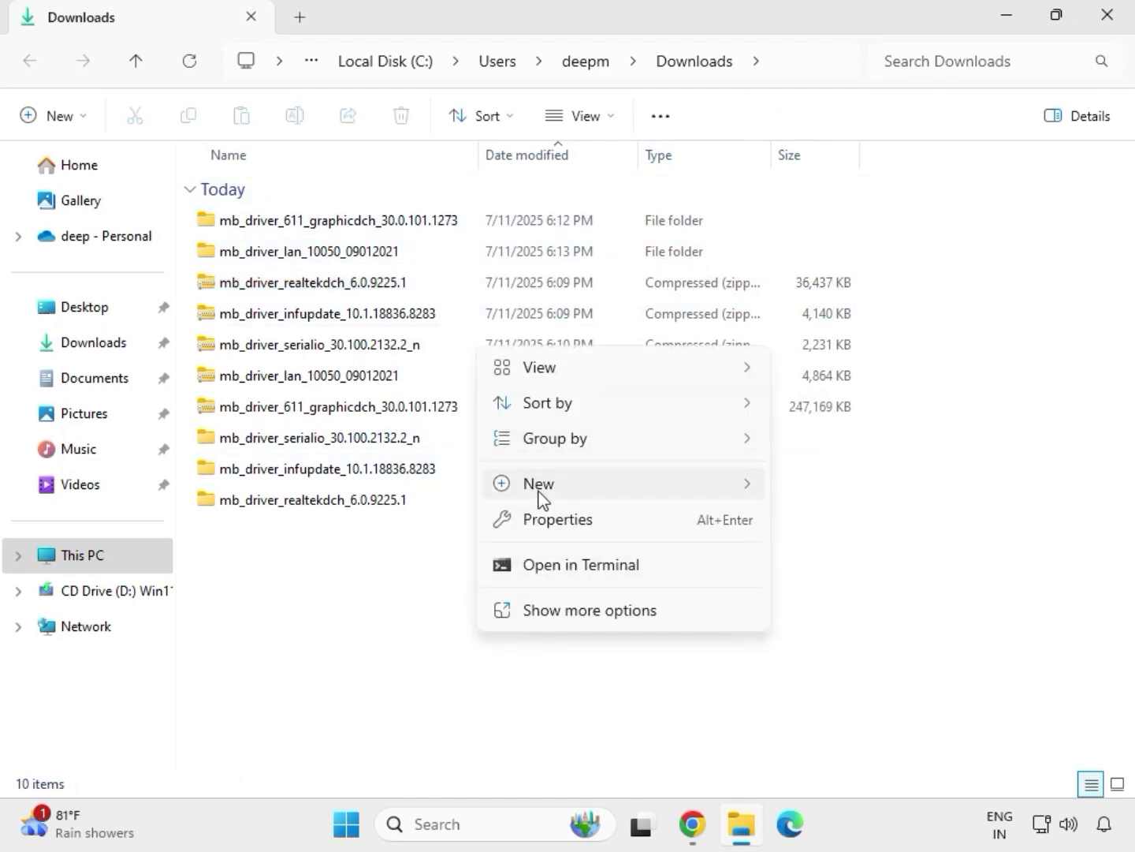
pyautogui.moveTo(539, 486)
pyautogui.click(450, 562)
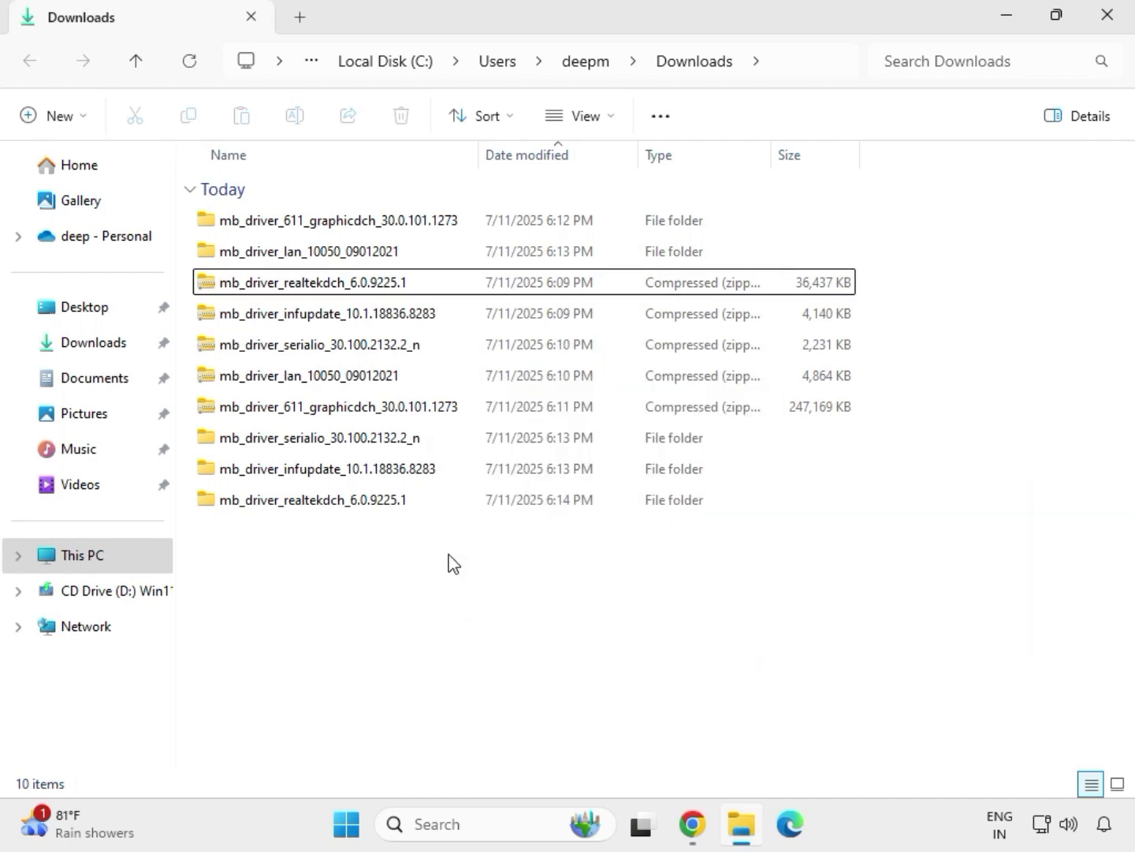
pyautogui.rightClick(450, 562)
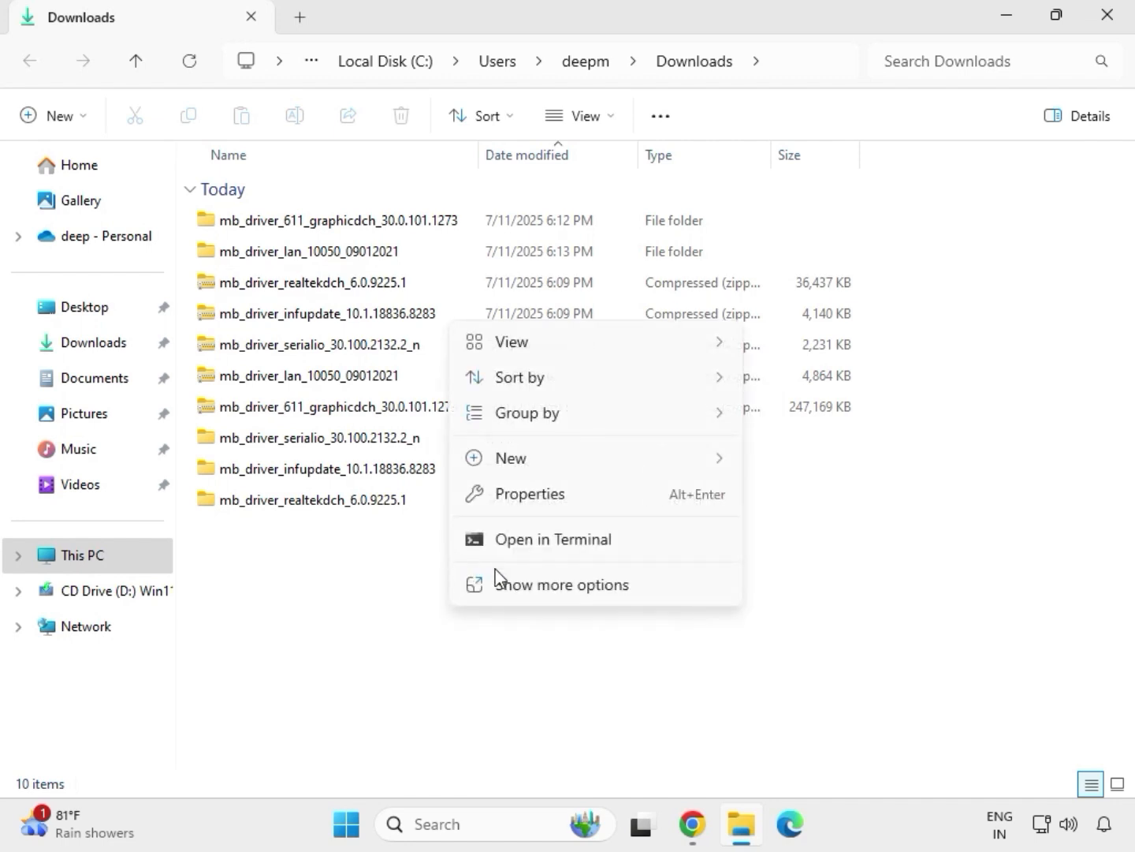
pyautogui.click(515, 581)
pyautogui.click(522, 361)
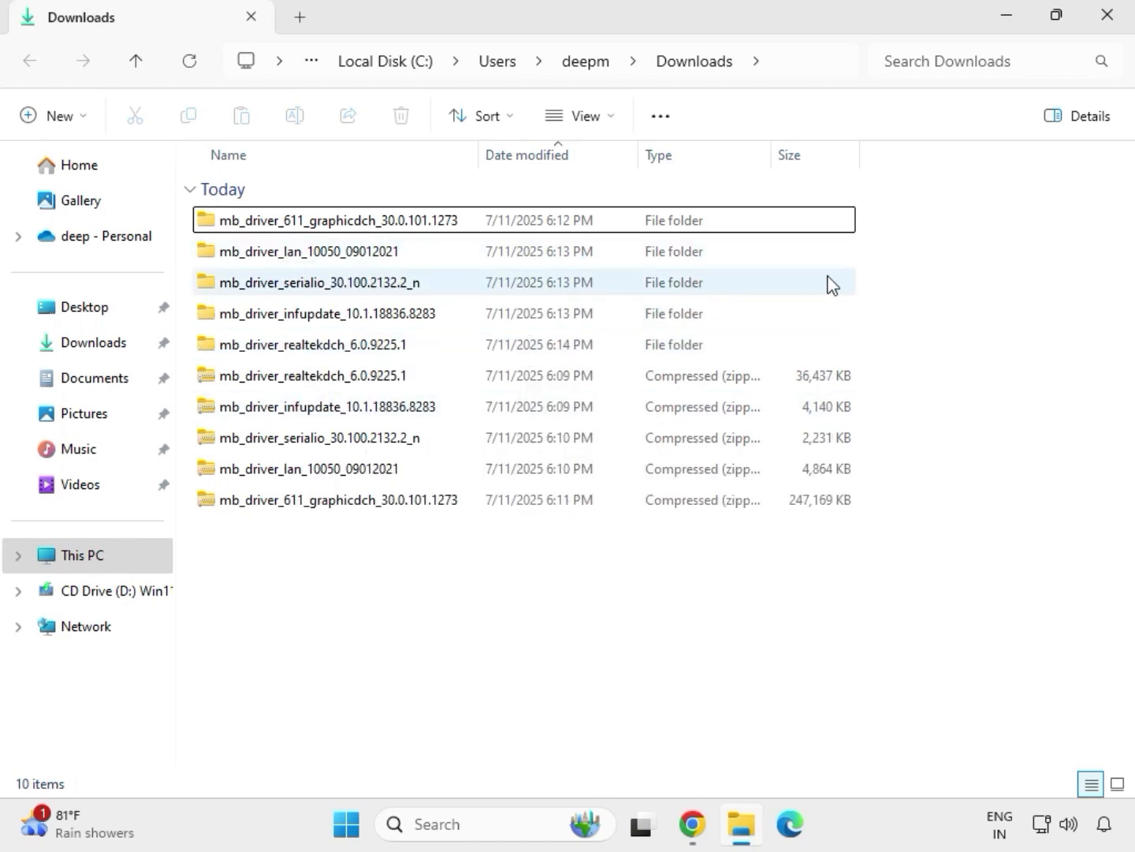
pyautogui.moveTo(872, 356); pyautogui.dragTo(567, 242)
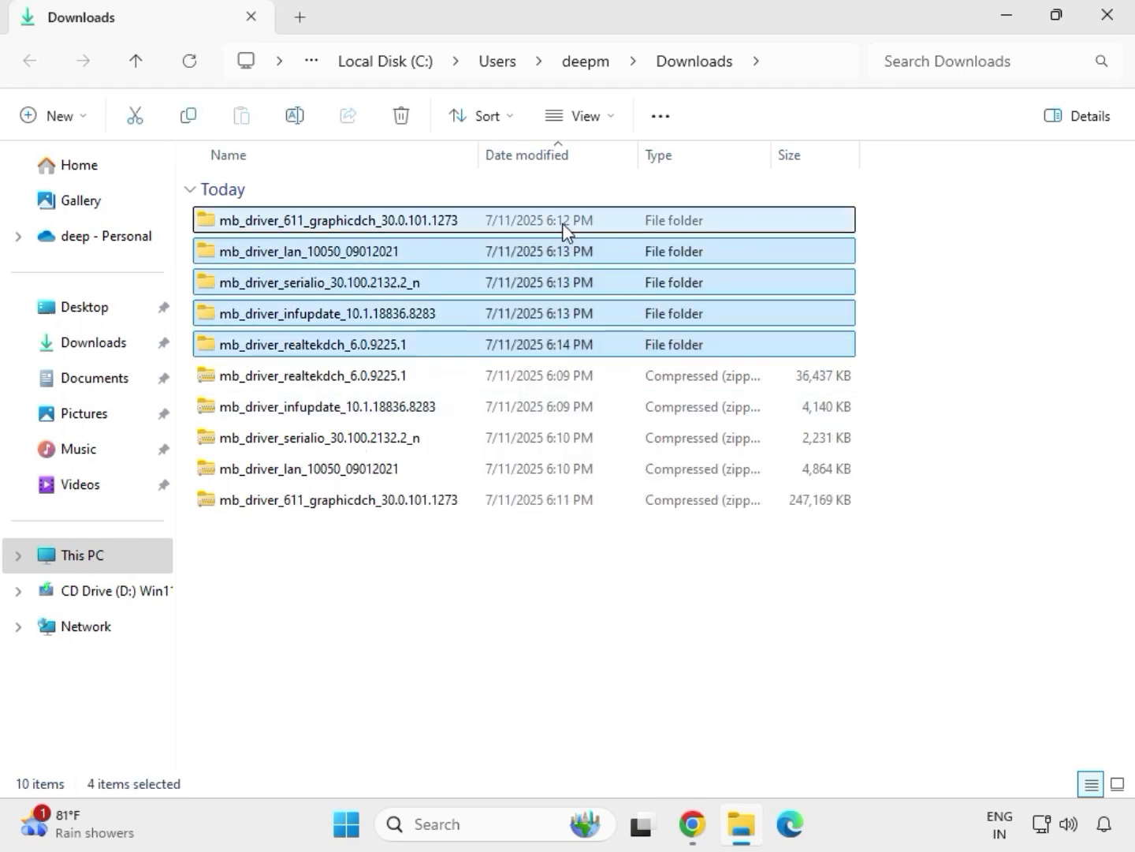
pyautogui.click(331, 225)
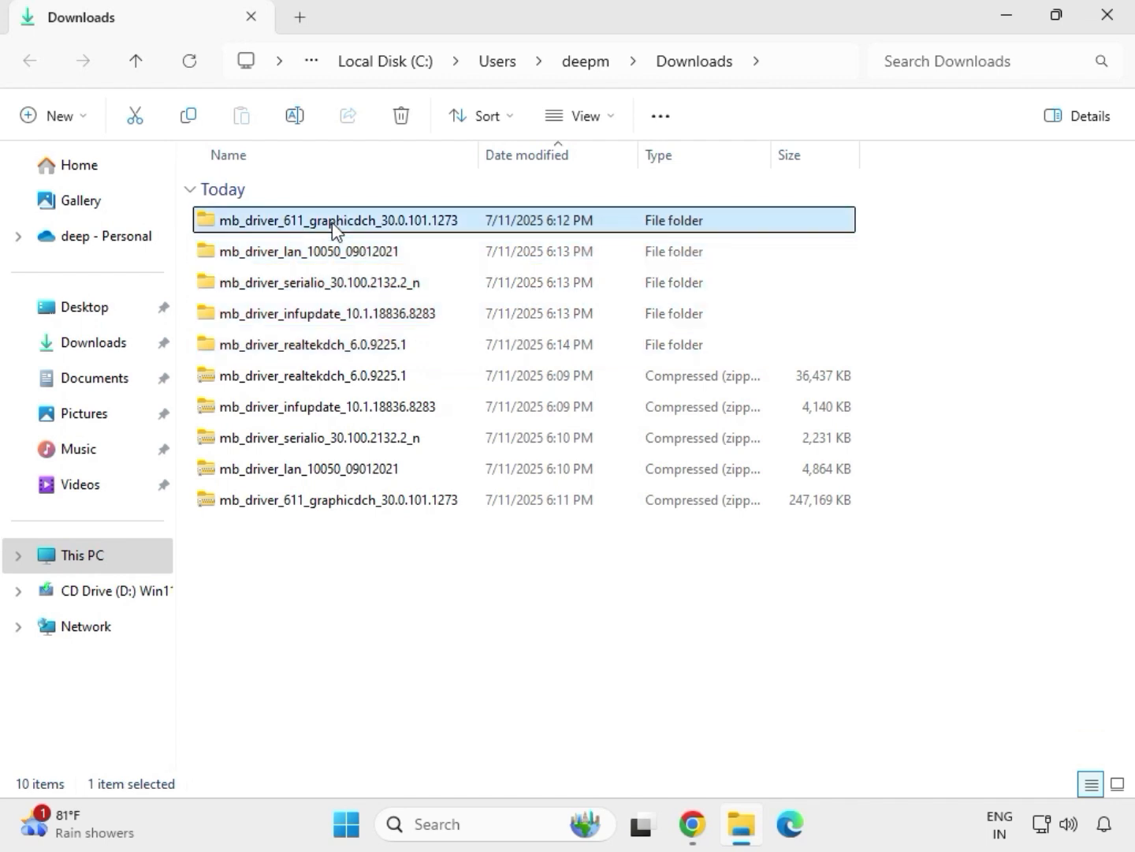
# Step: Run the graphicdch driver application as administrator, approve the UAC prompt, and close File Explorer
pyautogui.doubleClick(363, 226)
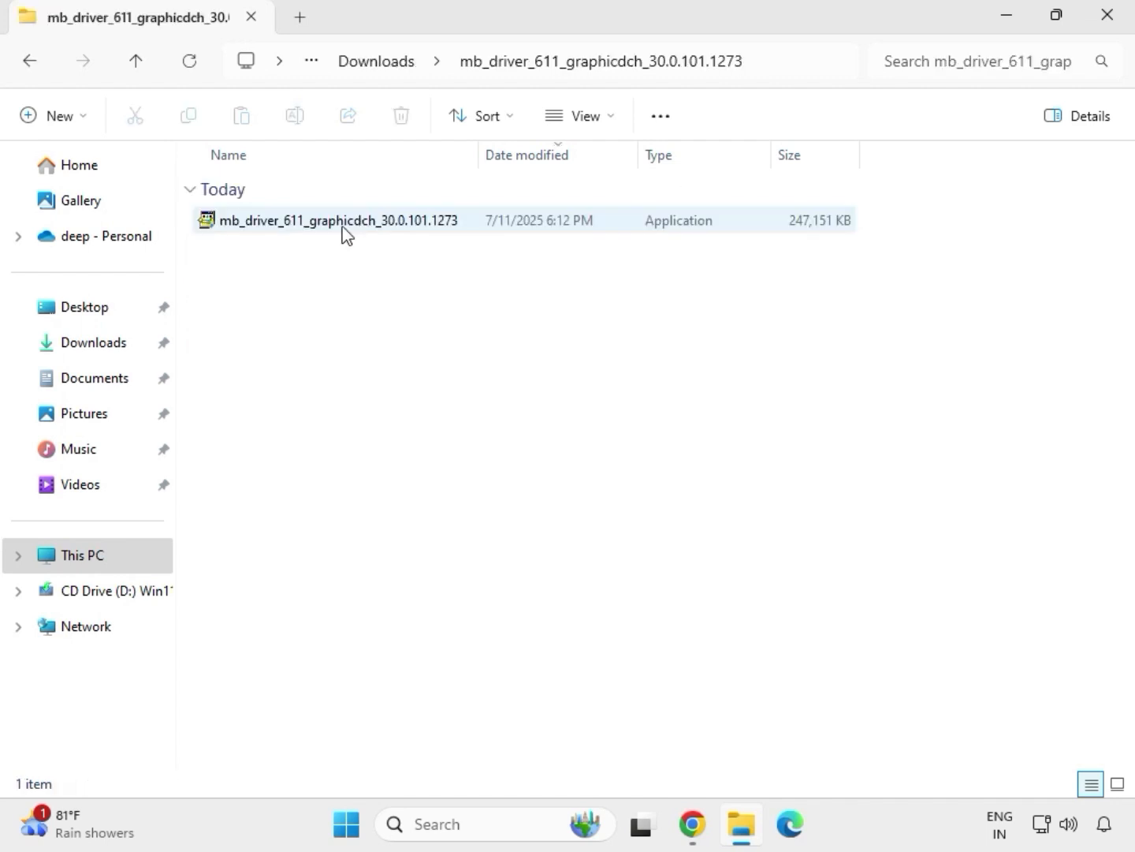
pyautogui.click(316, 227)
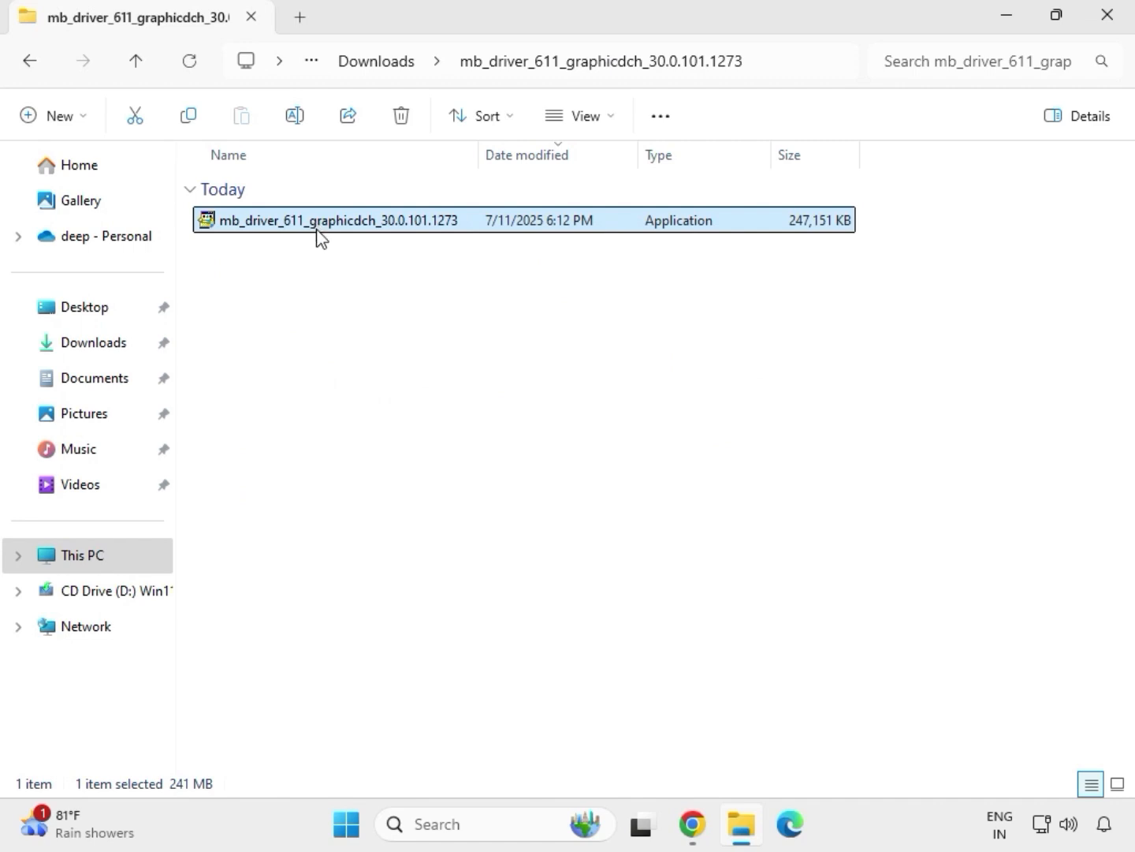
pyautogui.rightClick(318, 230)
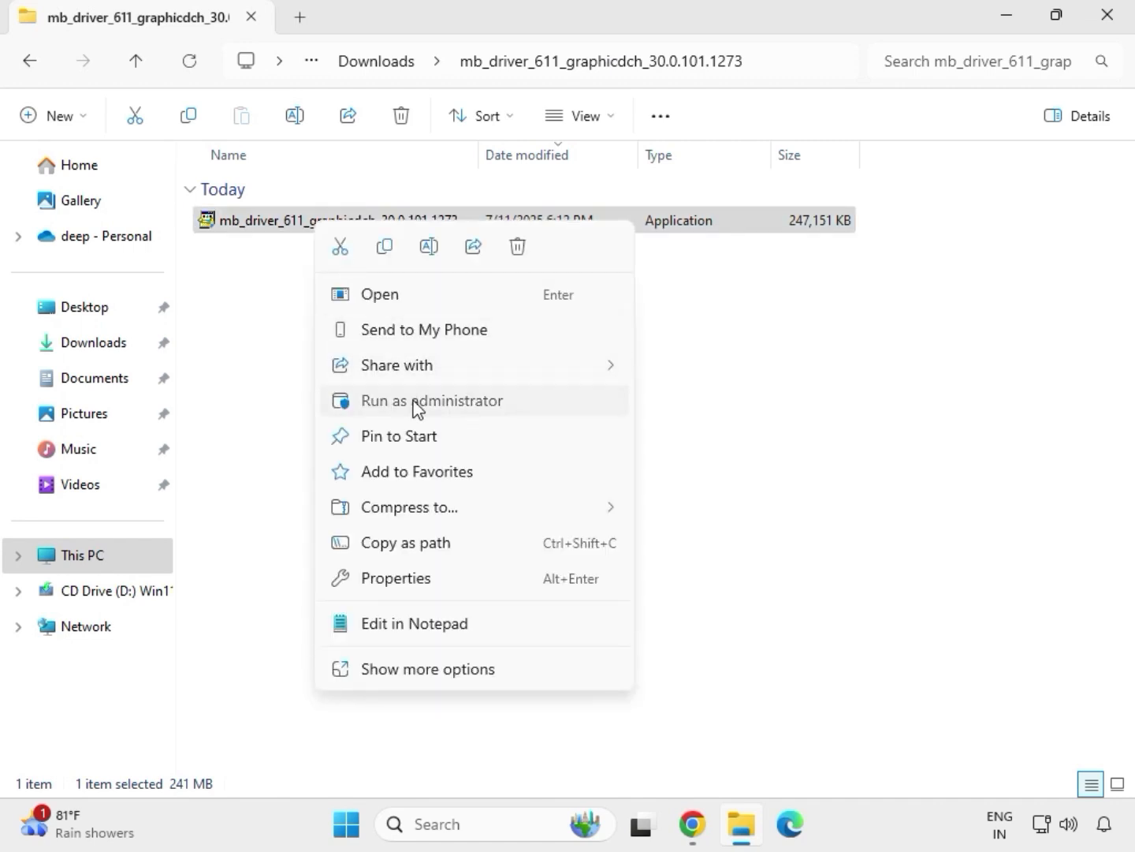
pyautogui.click(415, 404)
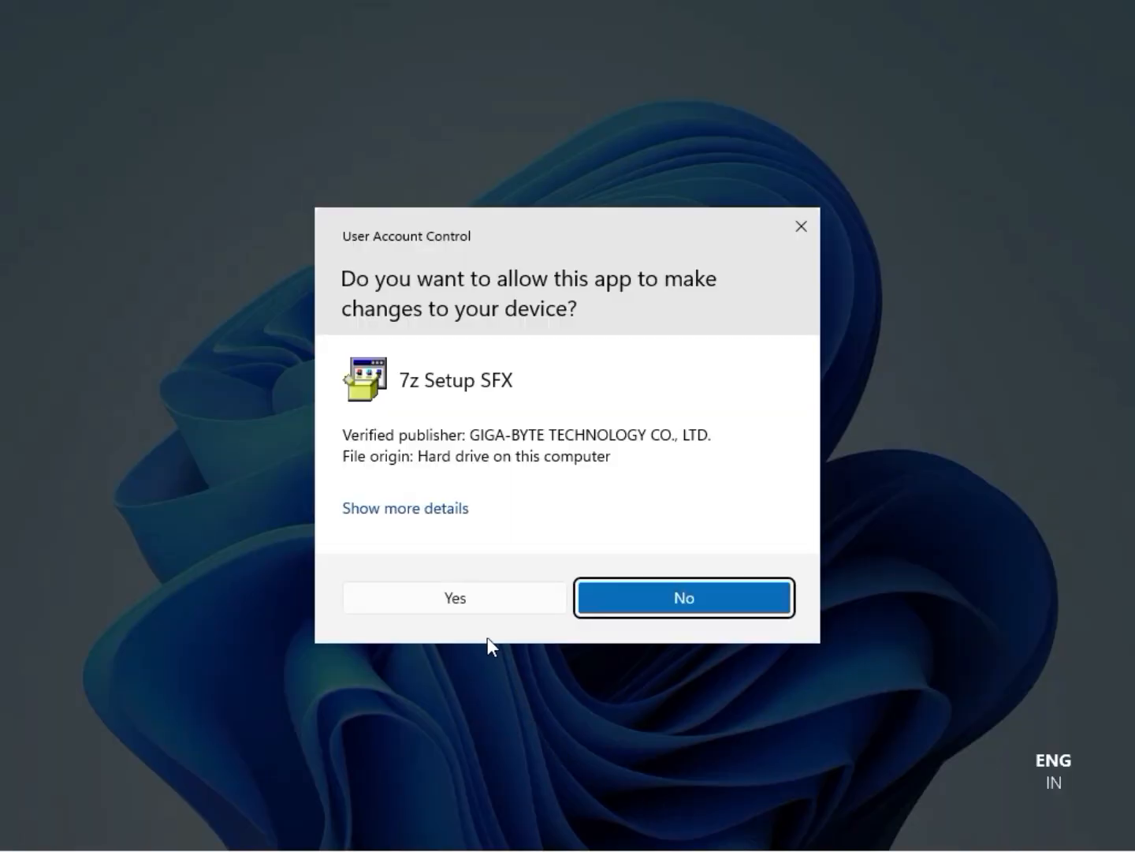
pyautogui.click(474, 598)
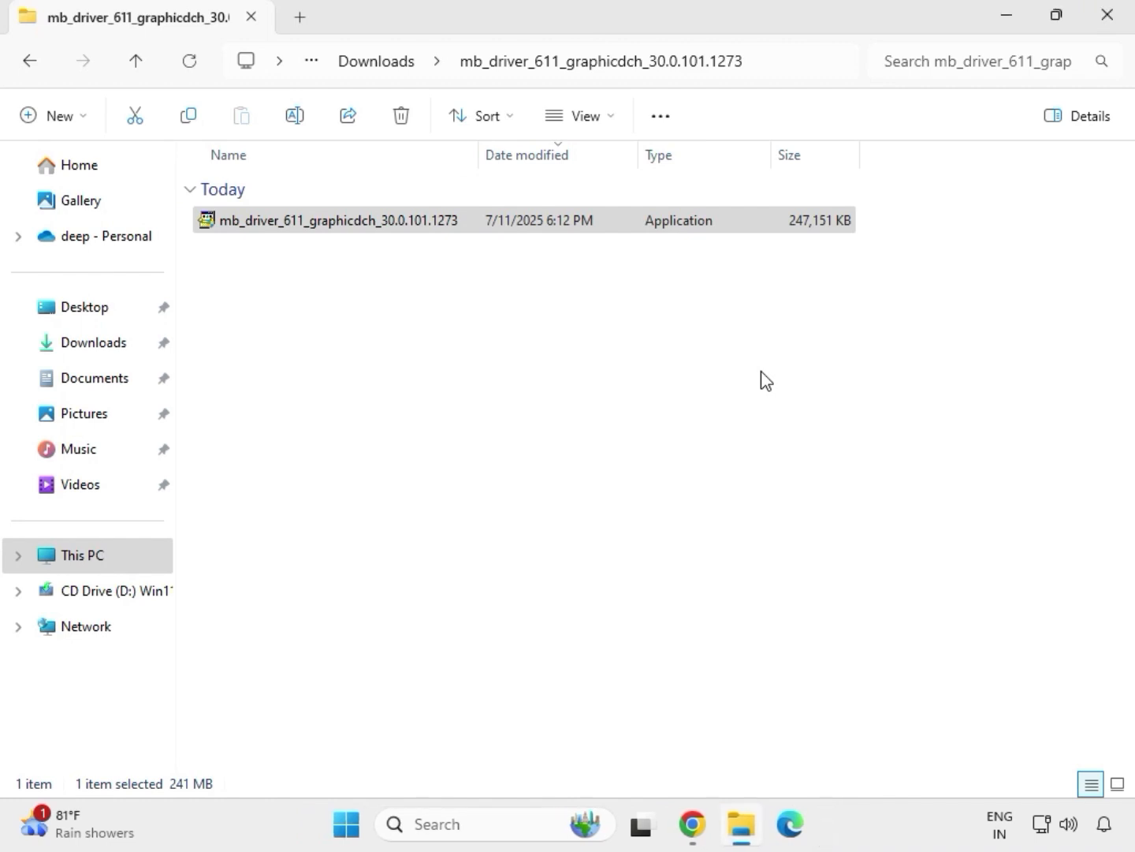
pyautogui.click(1119, 27)
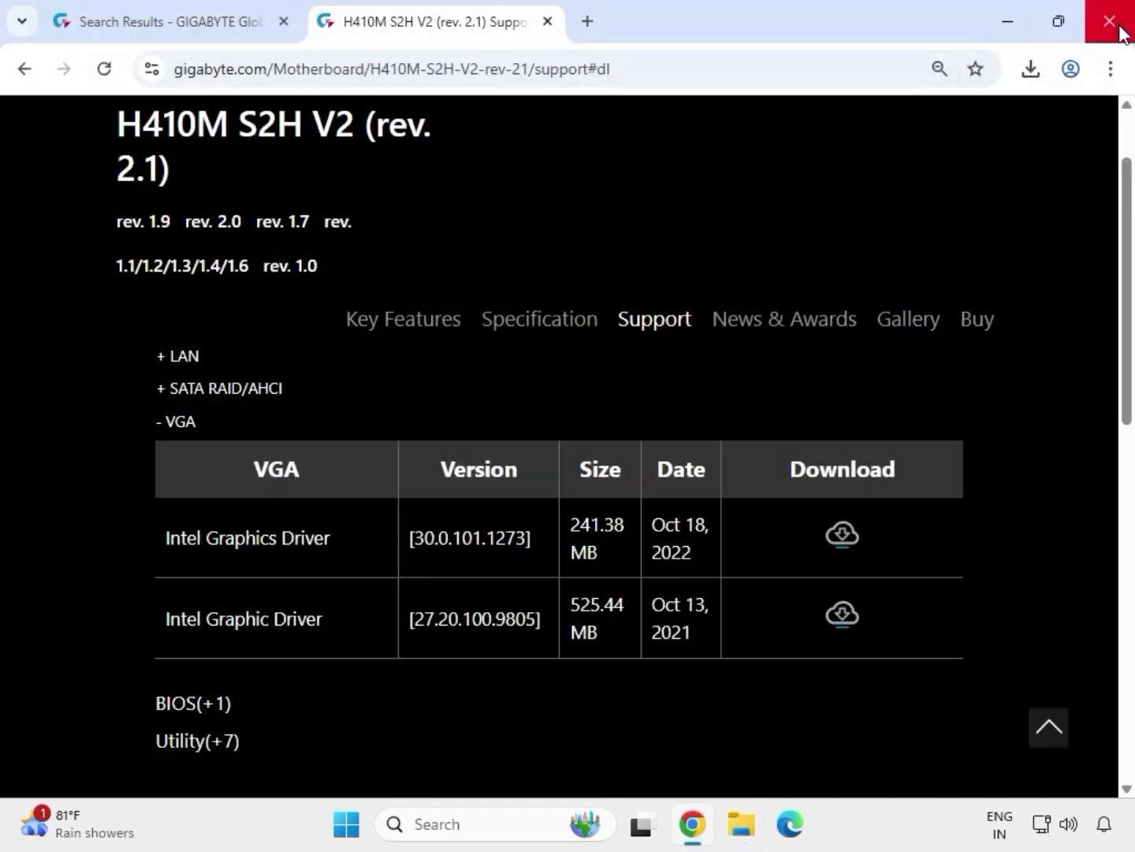
# Step: Reopen File Explorer on the Downloads folder and select the mb_driver_lan folder
pyautogui.click(743, 825)
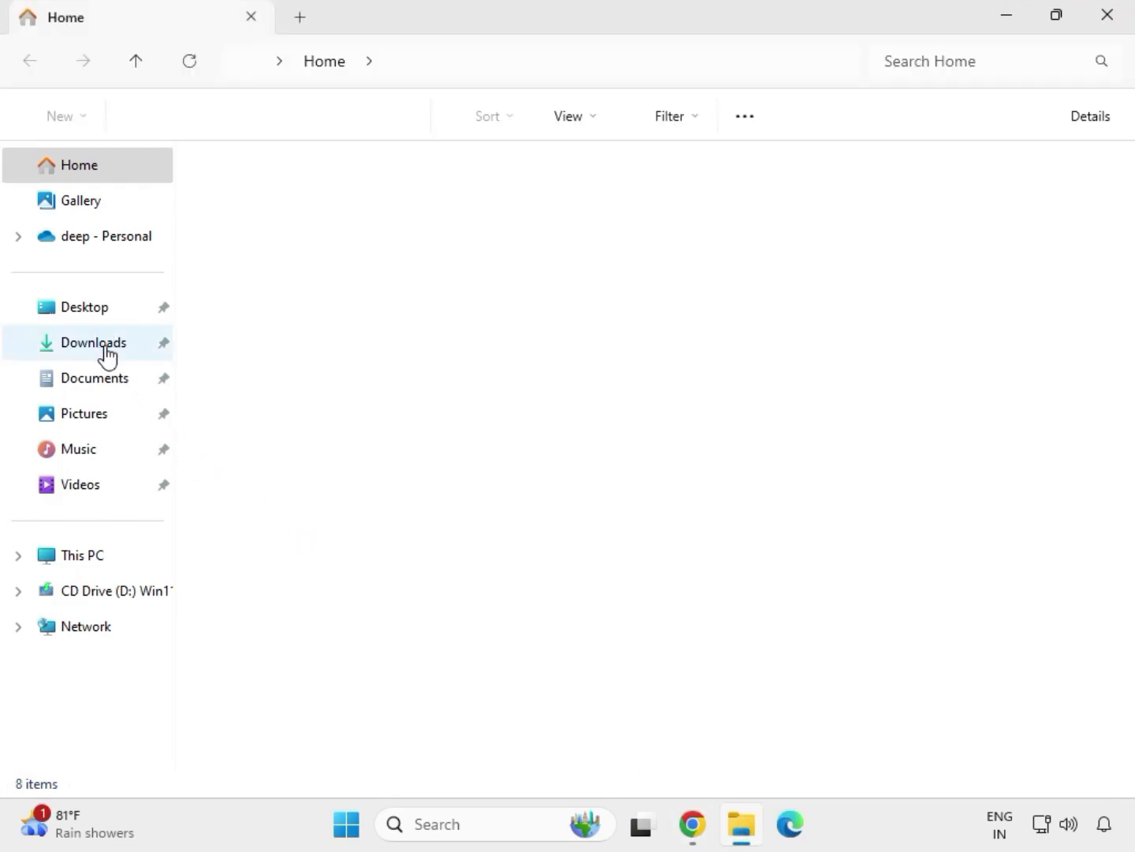
pyautogui.click(102, 347)
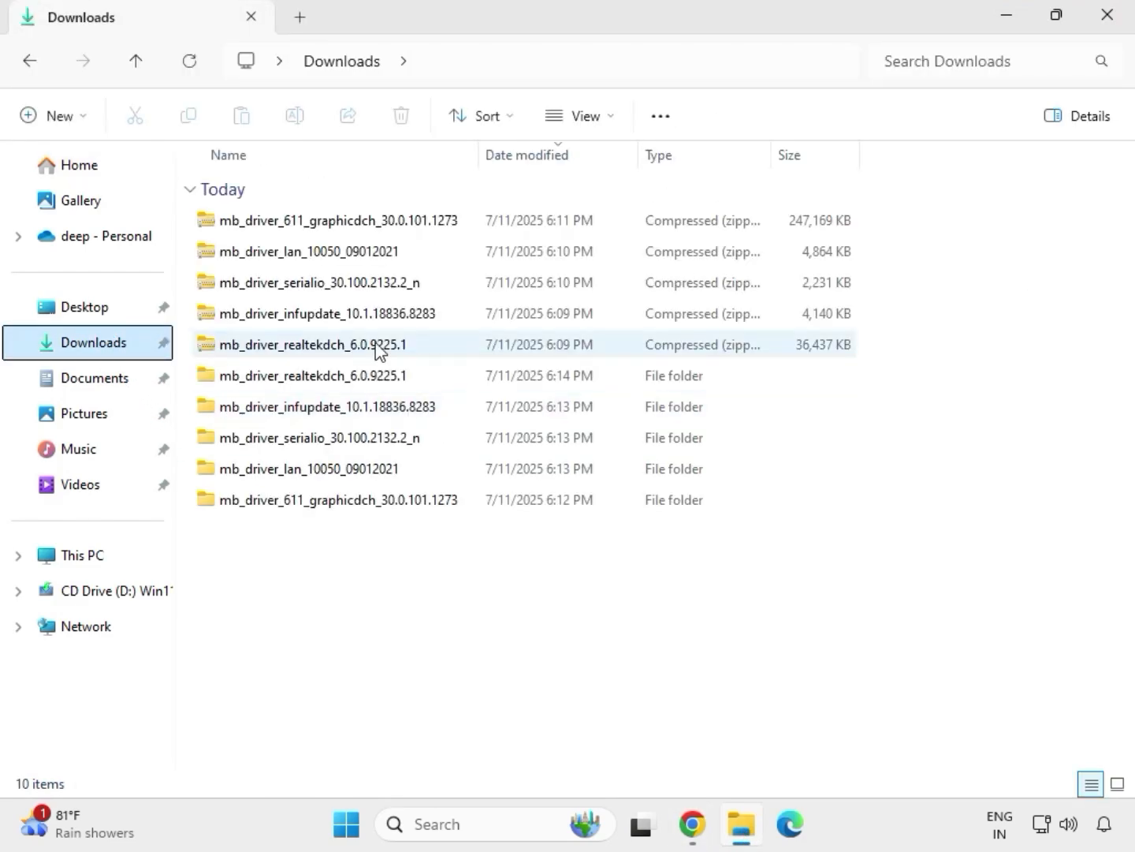
pyautogui.click(321, 385)
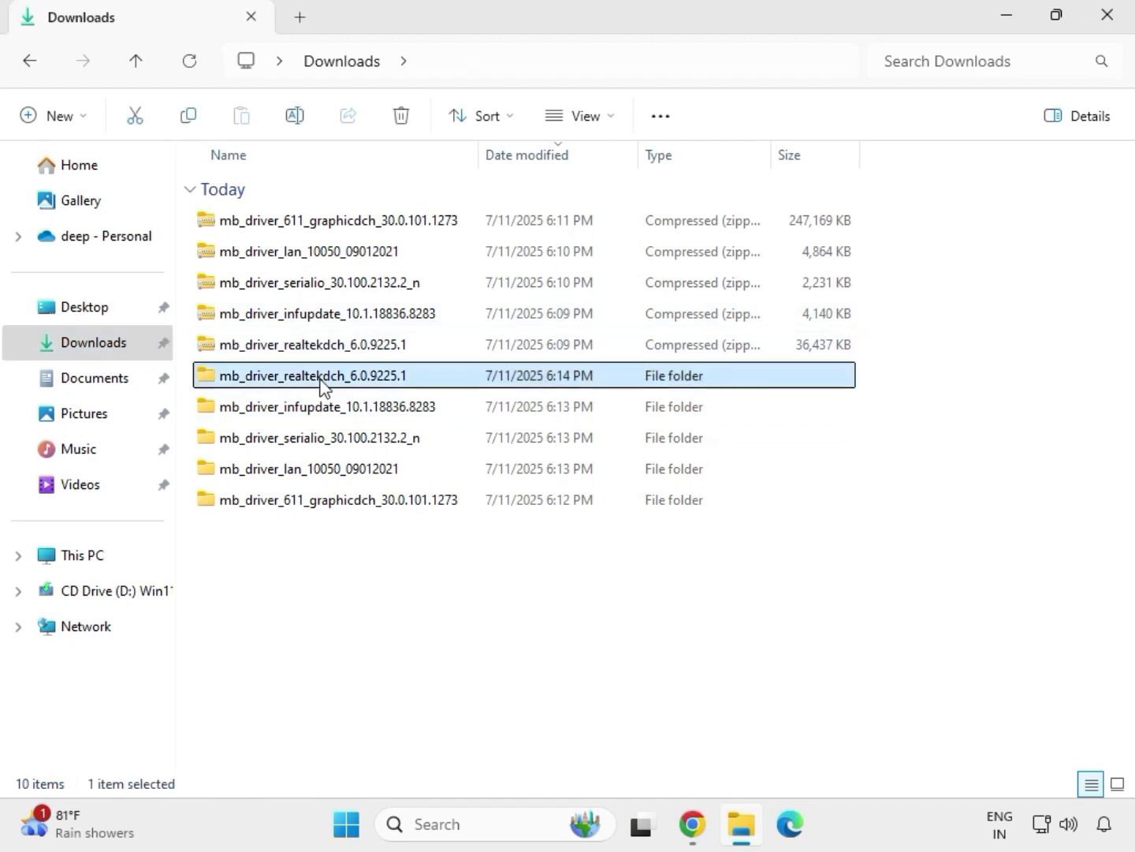
pyautogui.click(369, 504)
pyautogui.click(354, 473)
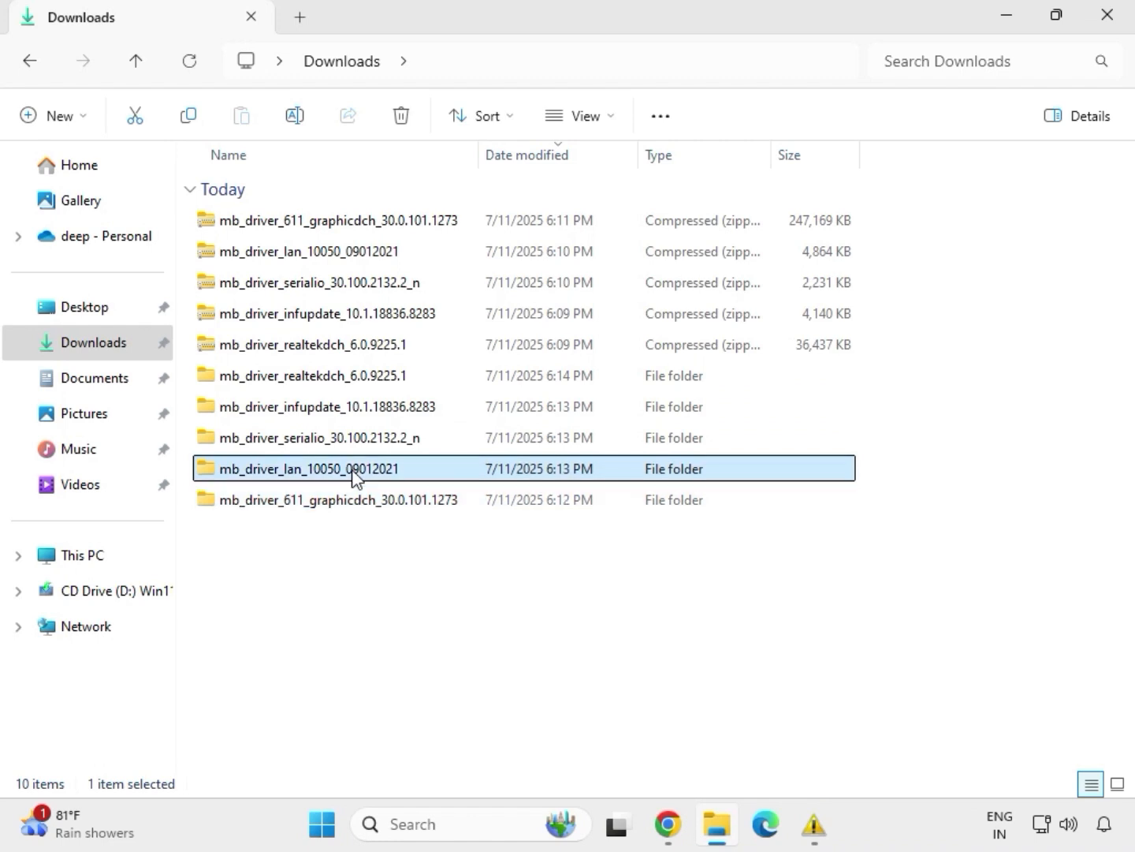
# Step: Launch the Realtek LAN installer from mb_driver_lan's Install_Win10_10050_09012021 folder and approve UAC
pyautogui.moveTo(814, 824)
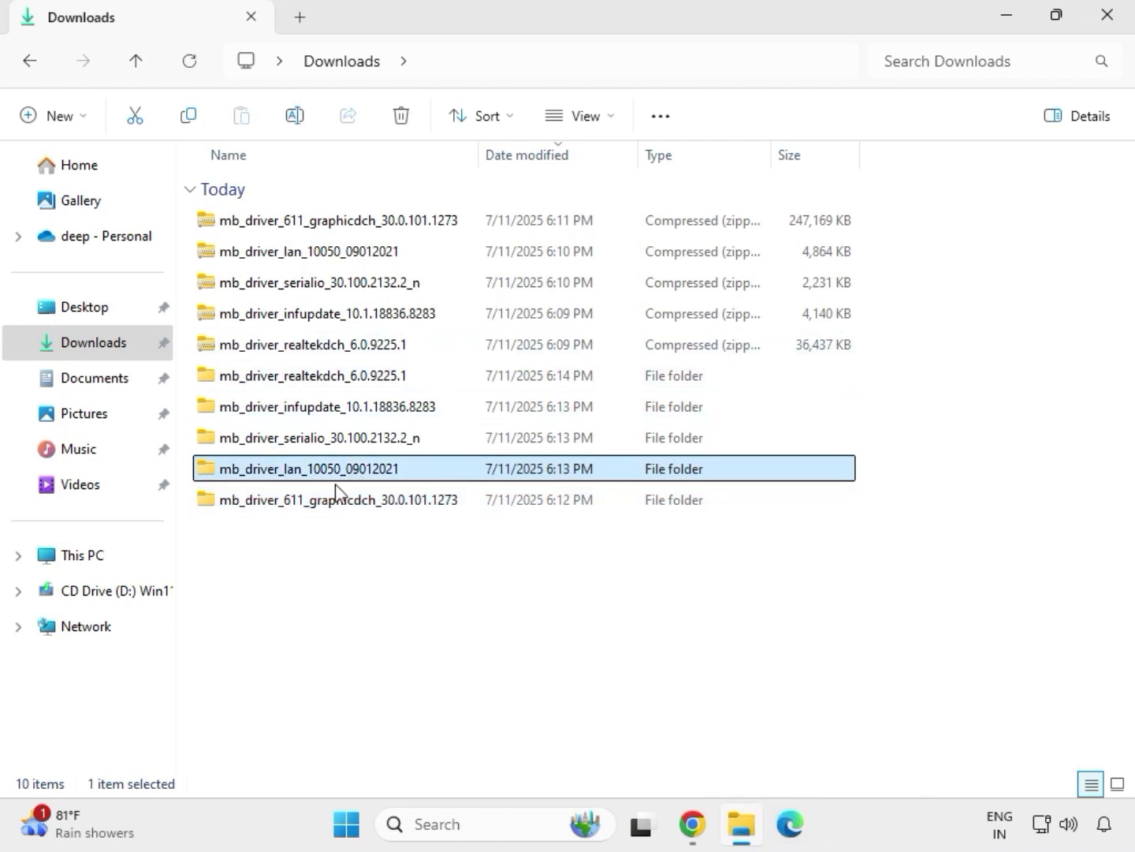
pyautogui.doubleClick(353, 472)
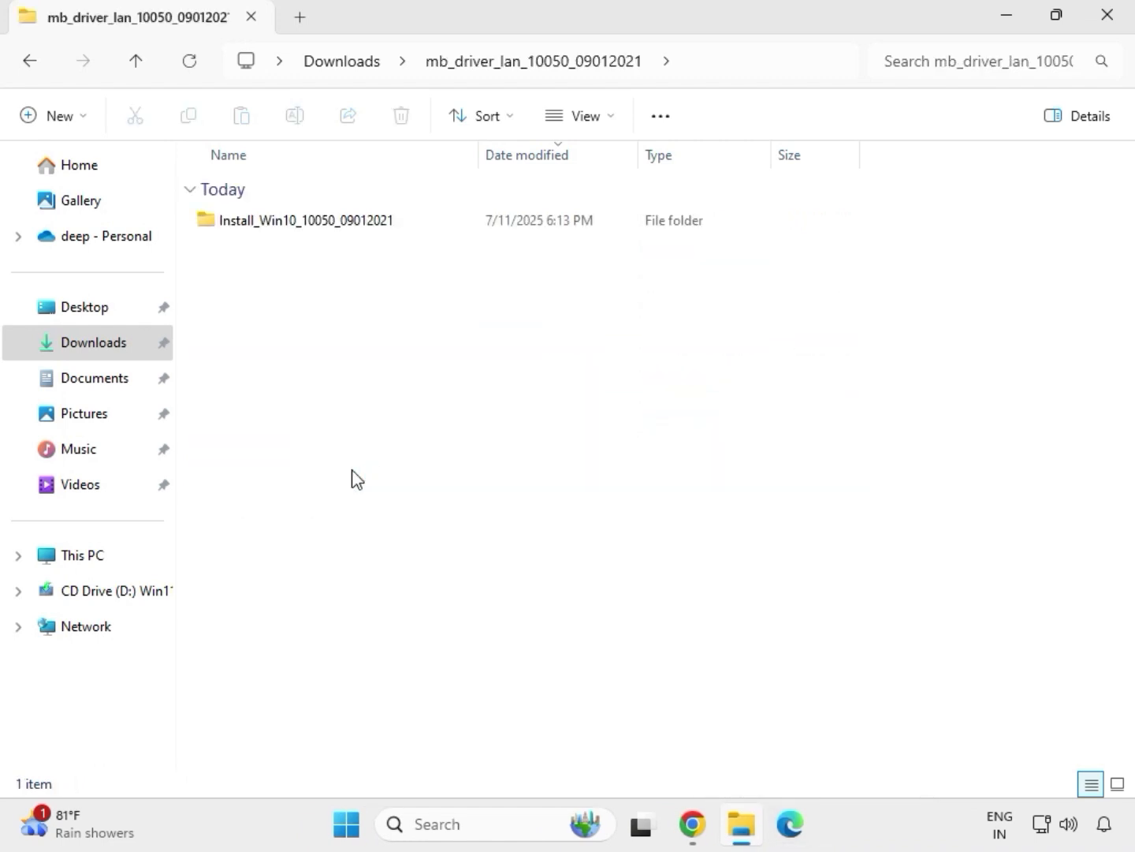
pyautogui.doubleClick(283, 224)
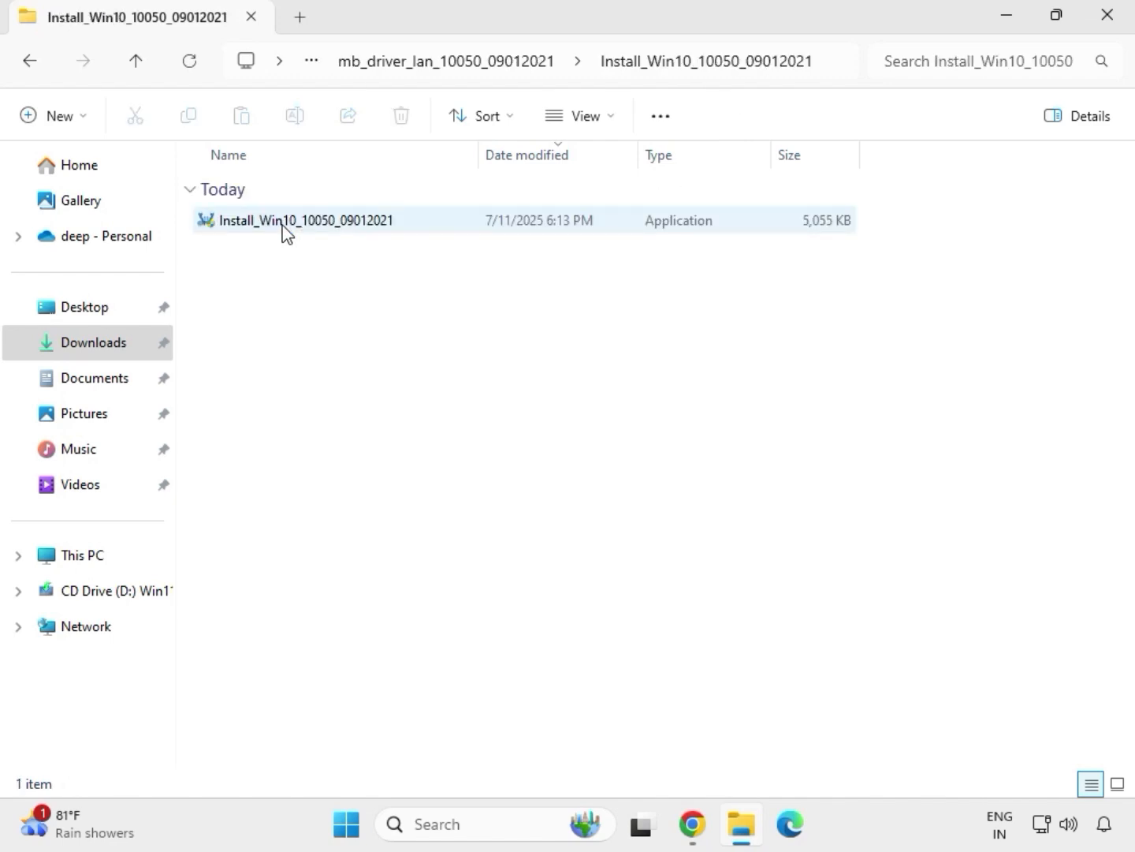
pyautogui.click(283, 224)
pyautogui.doubleClick(284, 227)
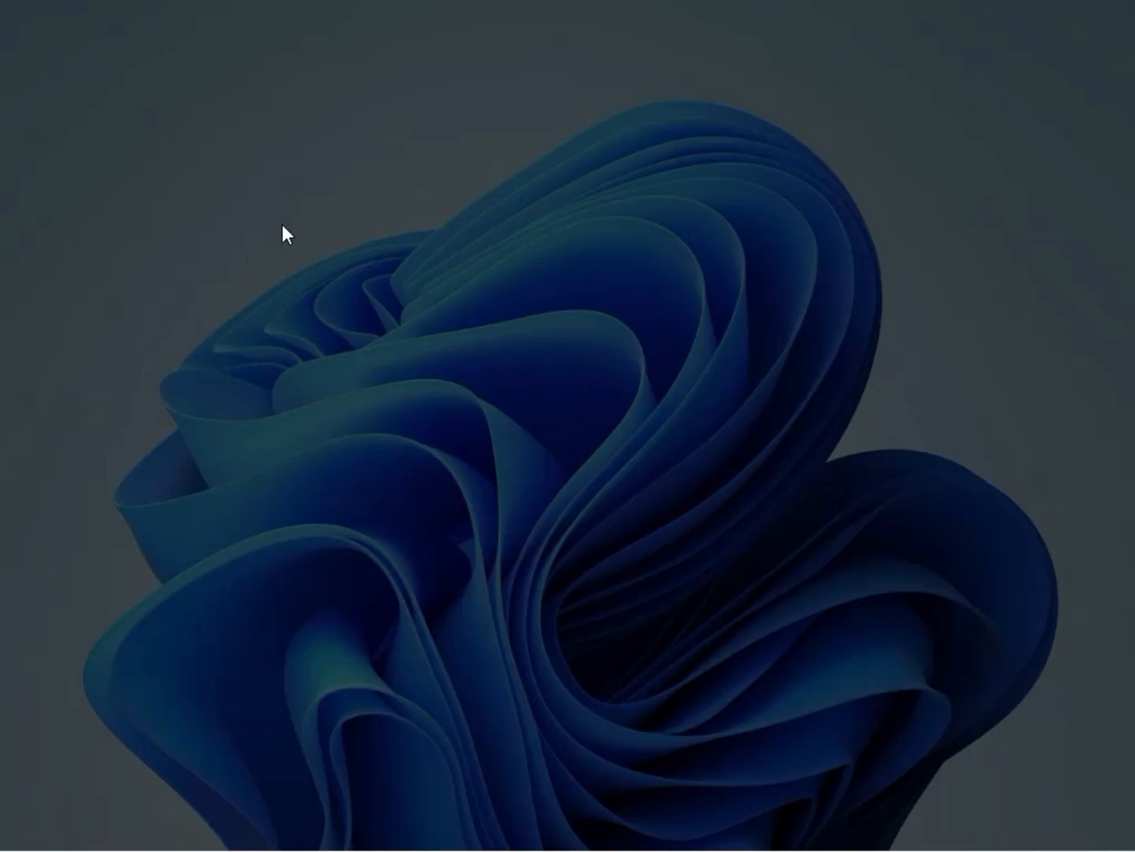
pyautogui.click(432, 596)
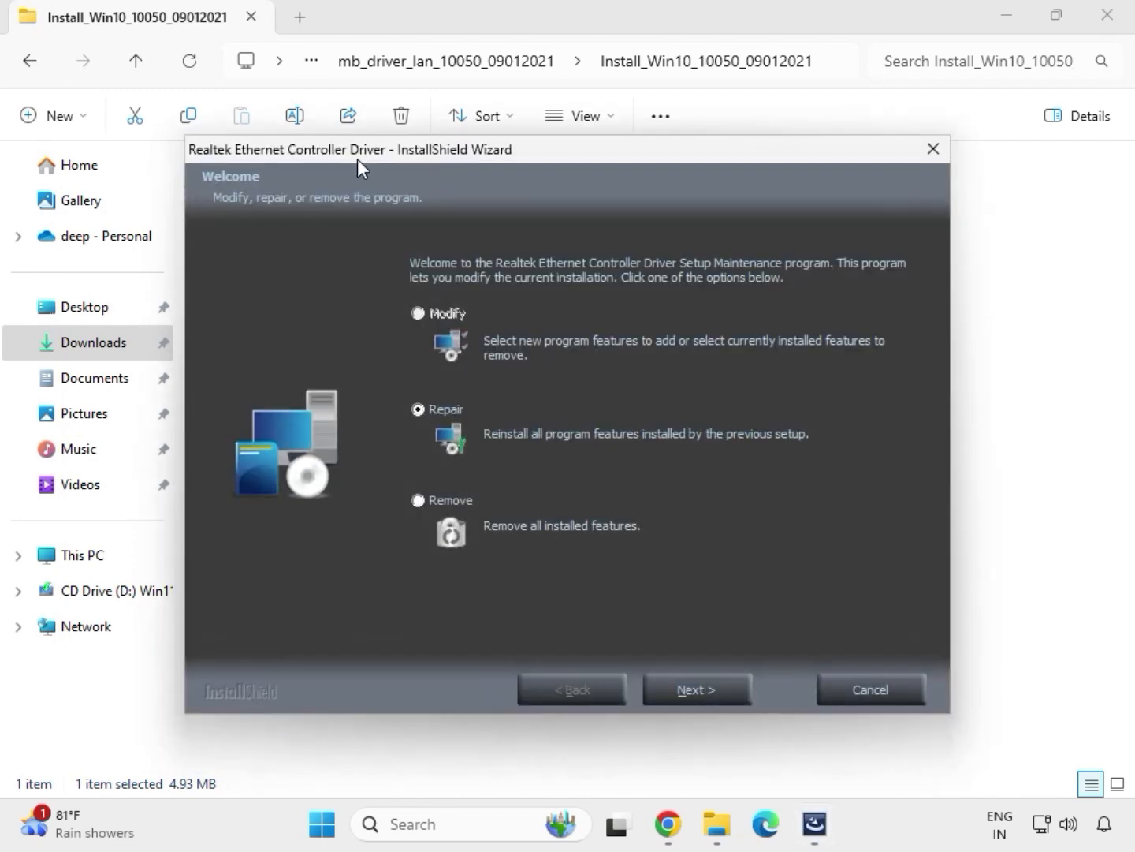
# Step: Repair the Ethernet driver past the controller-not-found warning, then open the mb_driver_serialio folder
pyautogui.click(722, 688)
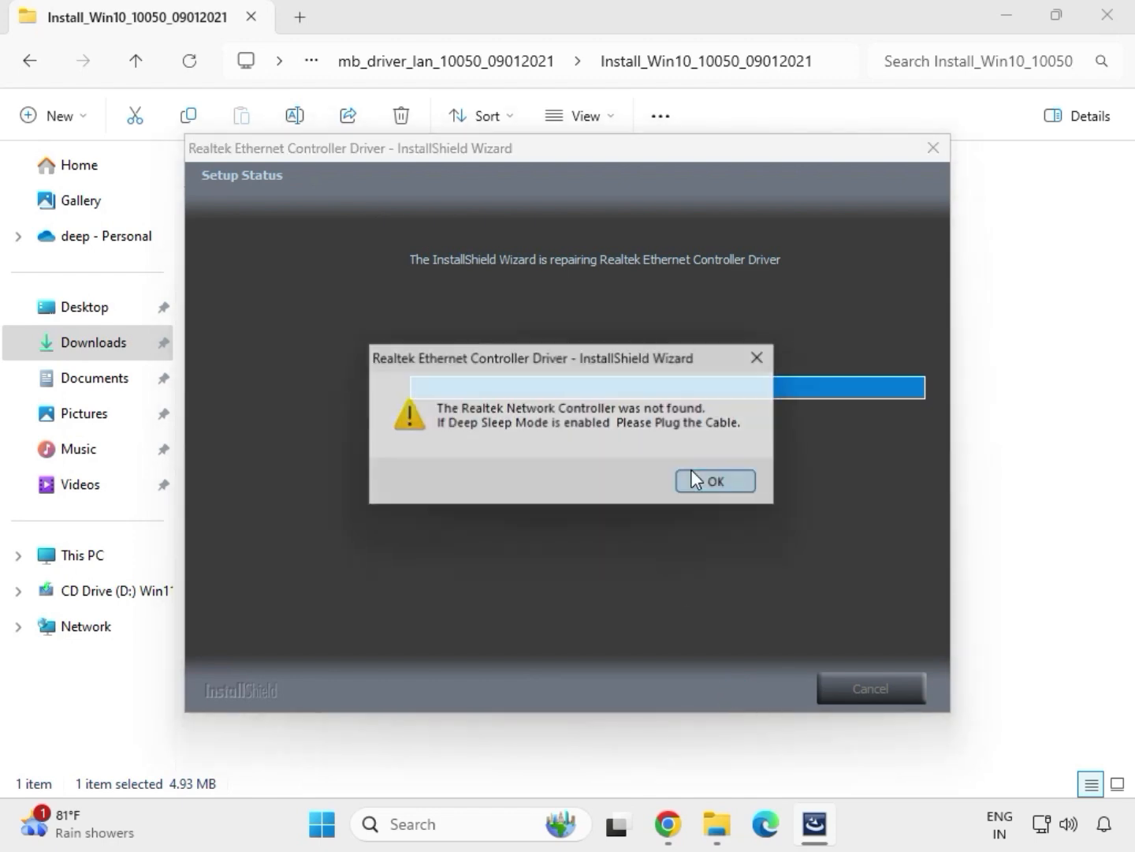
pyautogui.click(692, 479)
pyautogui.click(706, 680)
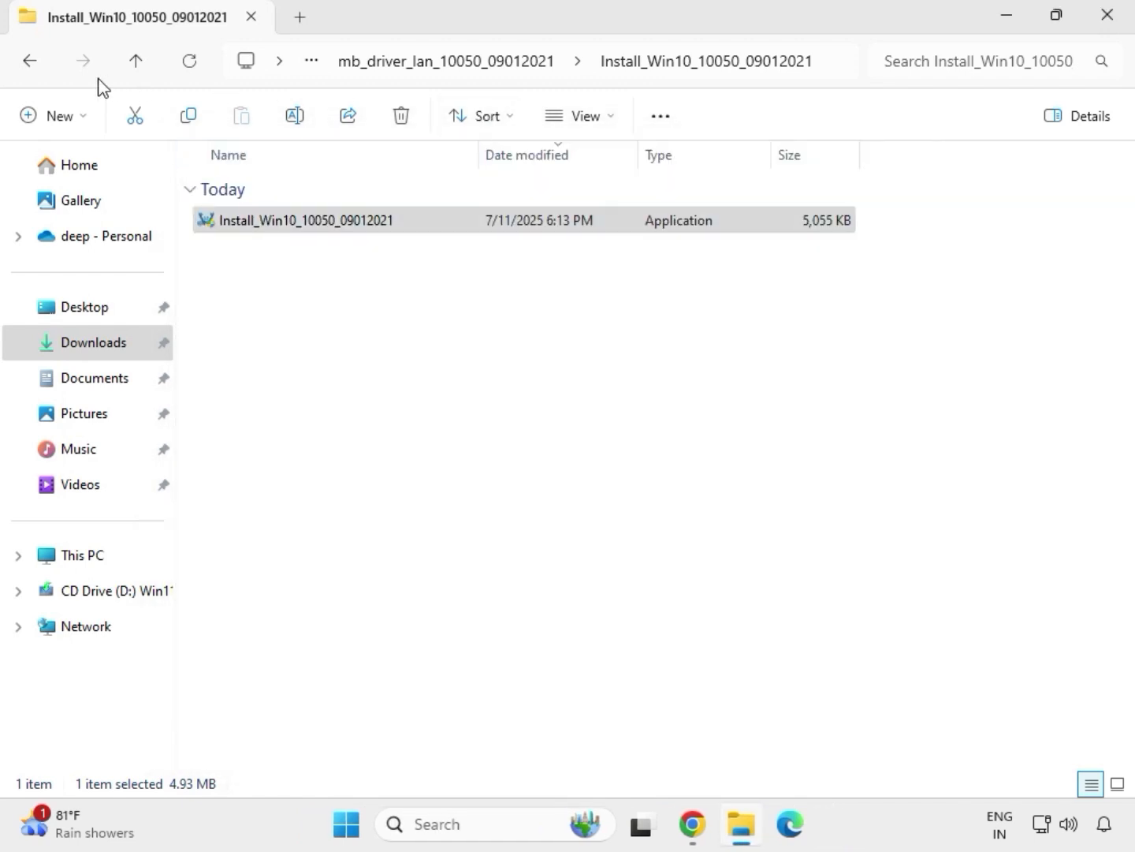
pyautogui.click(34, 65)
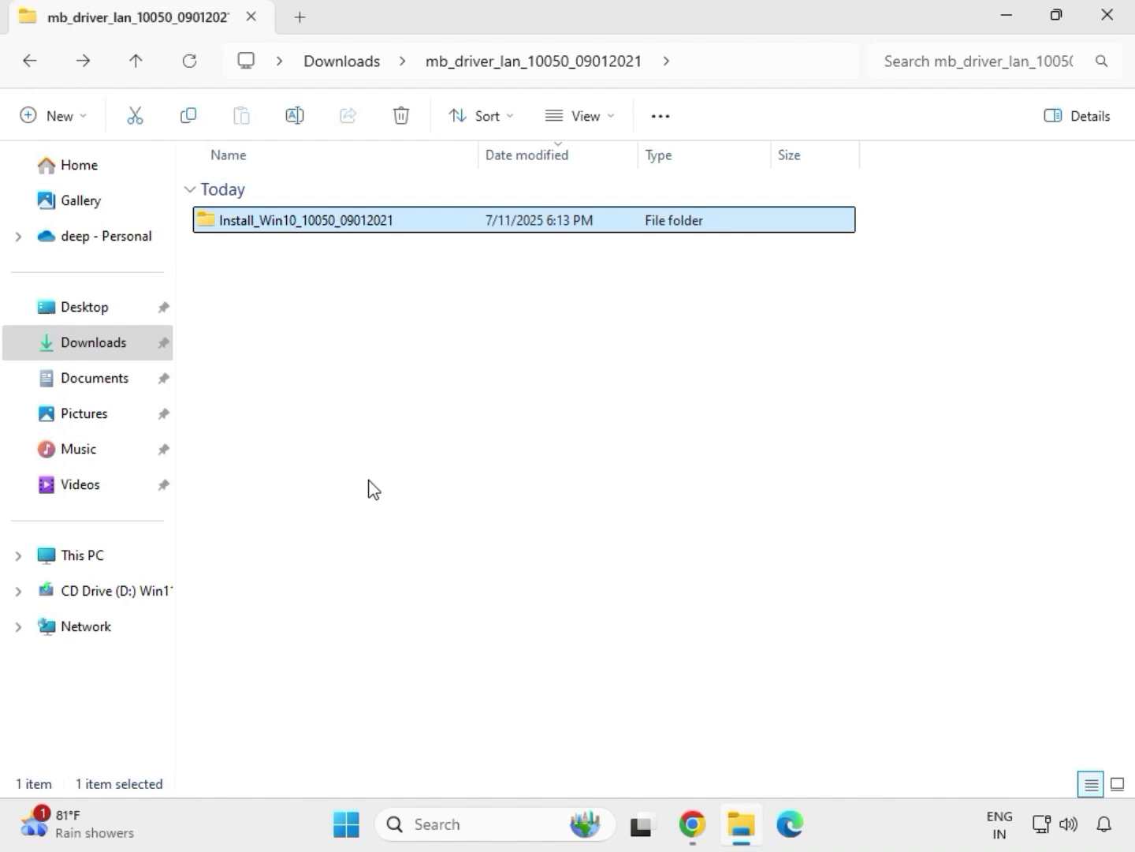
pyautogui.click(26, 61)
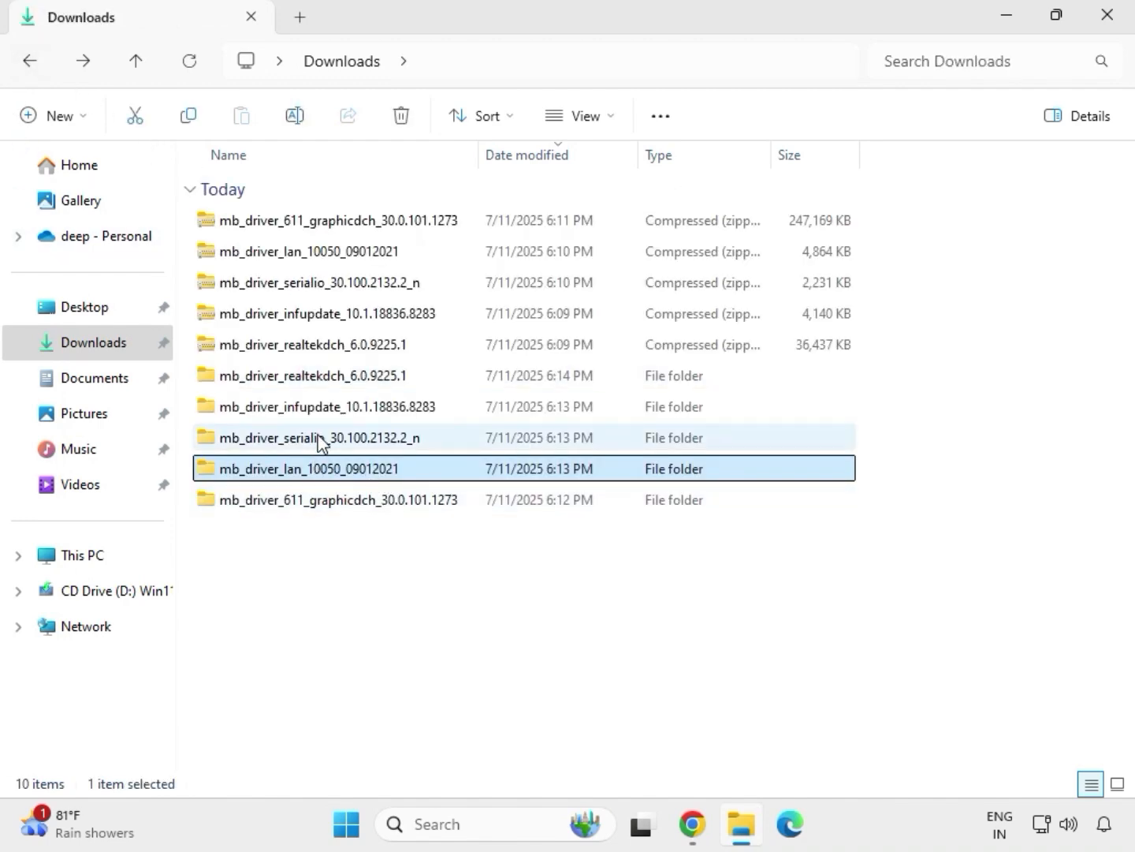
pyautogui.doubleClick(319, 438)
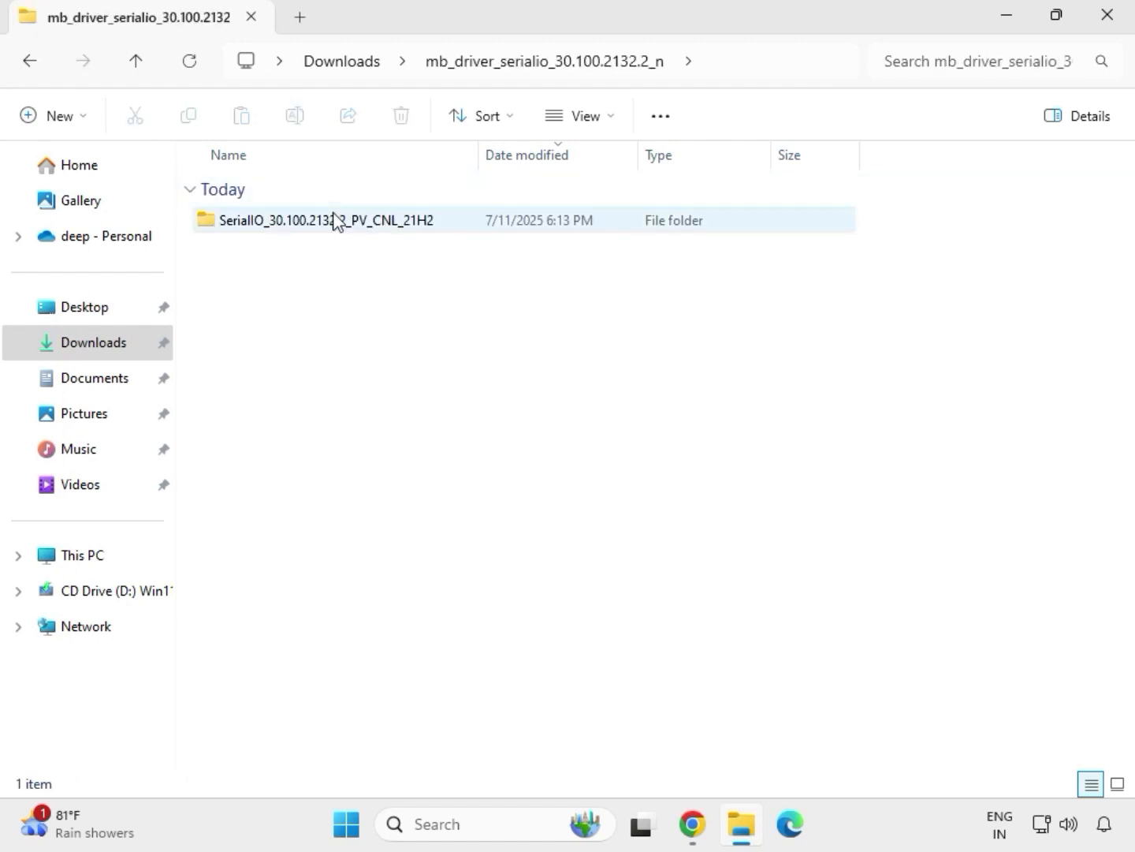
# Step: Run SetupSerialIO from SerialIO_30.100.2132.2_PV_CNL_21H2 as administrator and close its 'platform not supported' failure
pyautogui.doubleClick(336, 222)
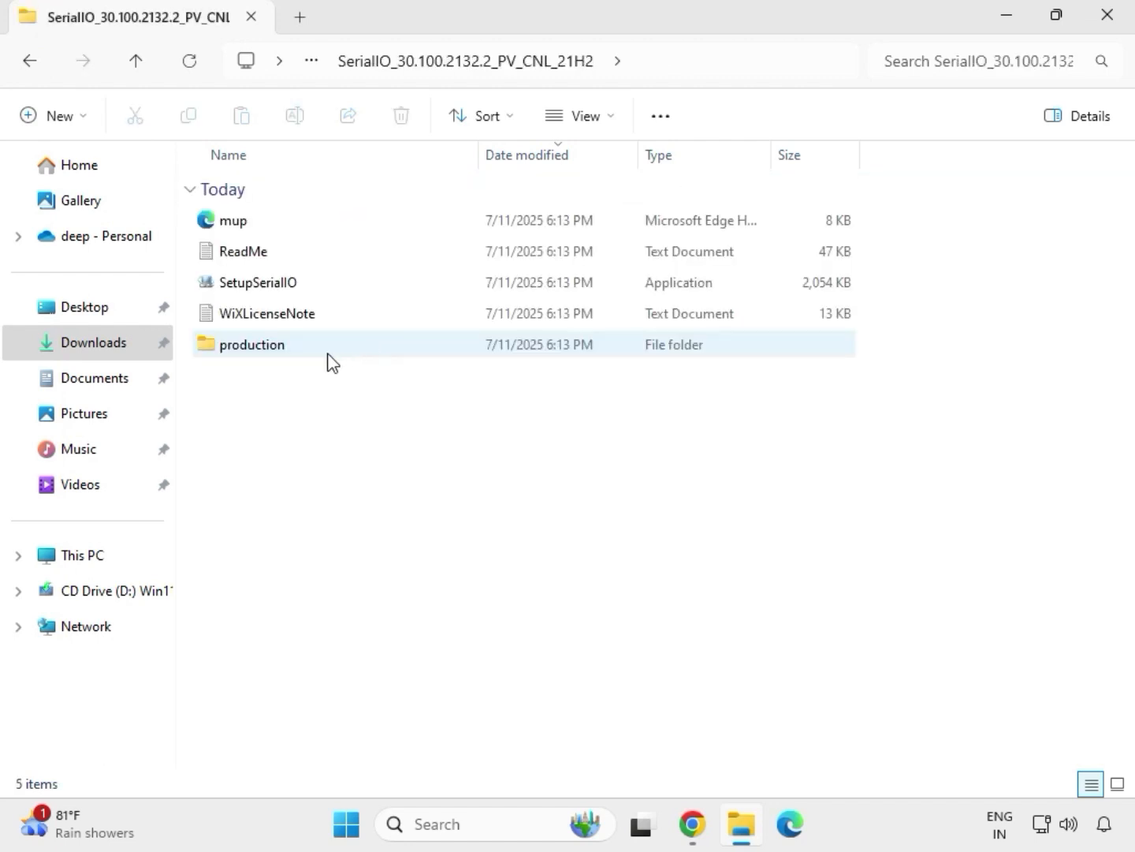
pyautogui.rightClick(286, 290)
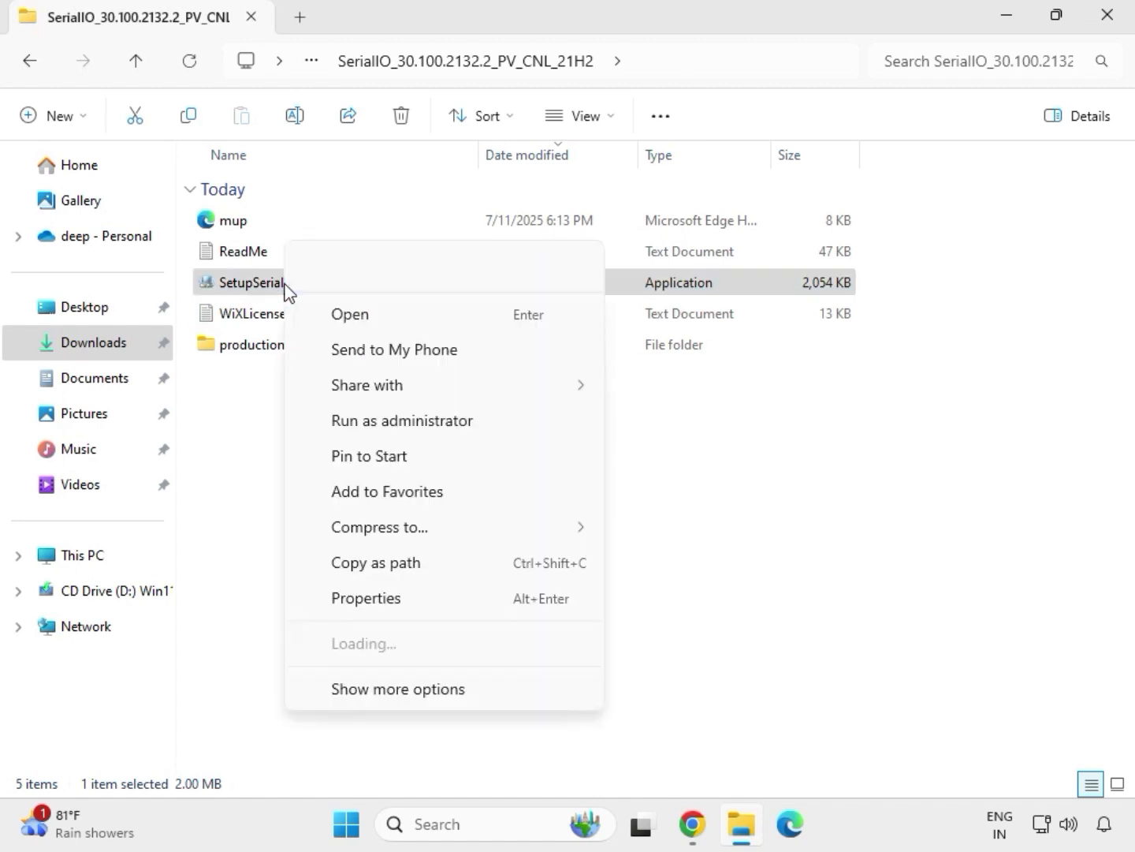
pyautogui.click(392, 424)
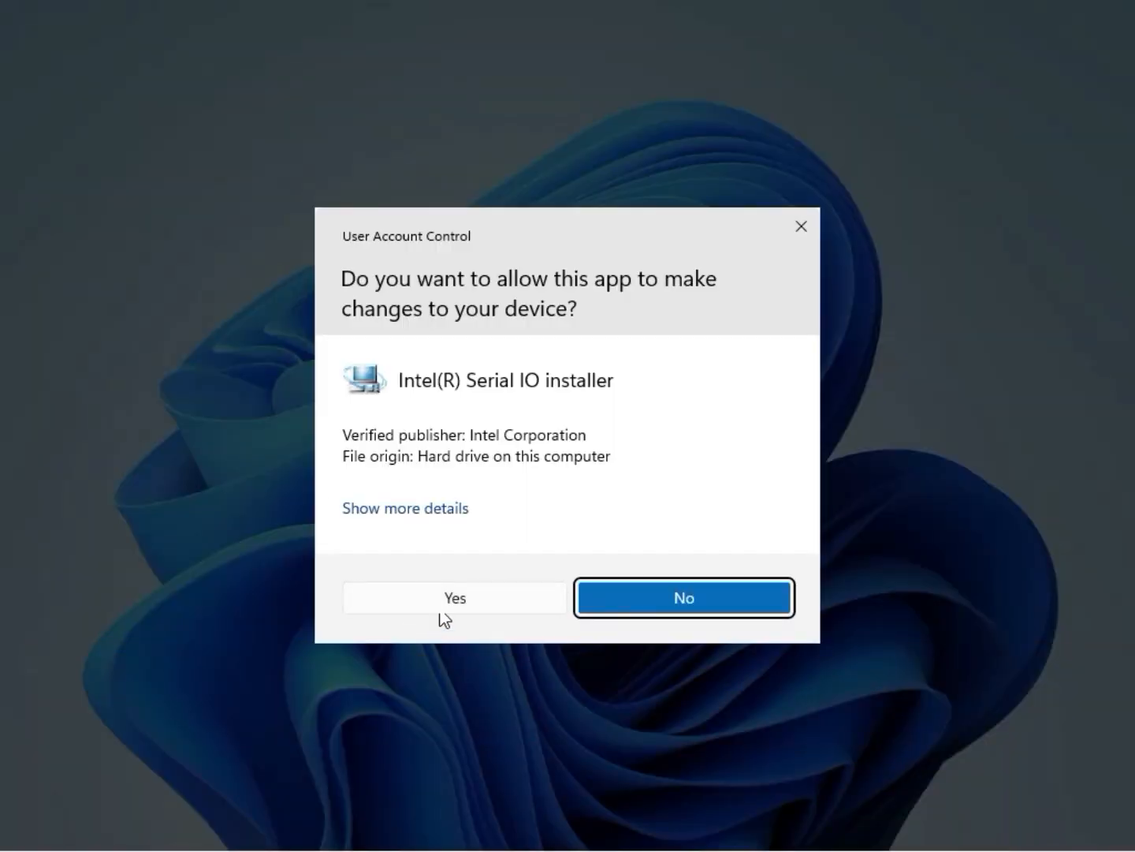
pyautogui.click(448, 600)
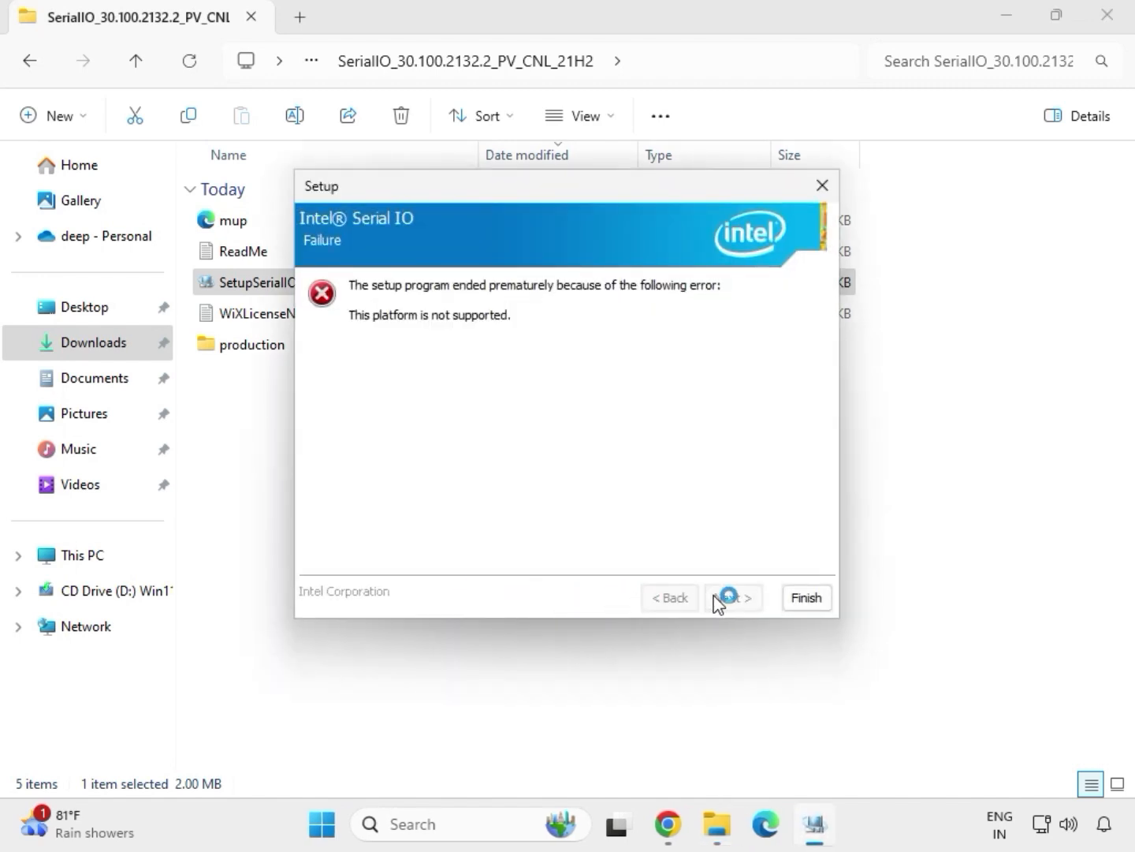
pyautogui.click(806, 606)
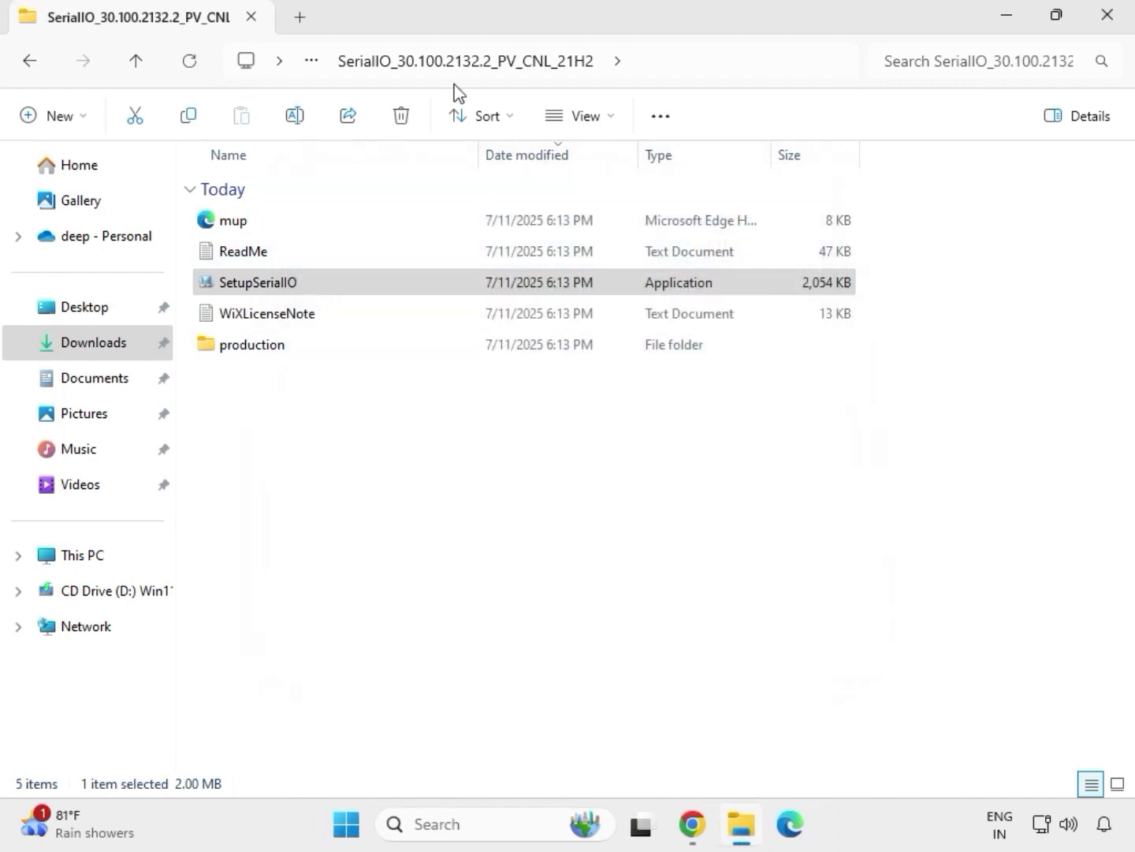
# Step: Launch SetupChipset from the Chipset-10.1.18836.8283-Public-MUP folder as administrator, approving UAC
pyautogui.click(35, 66)
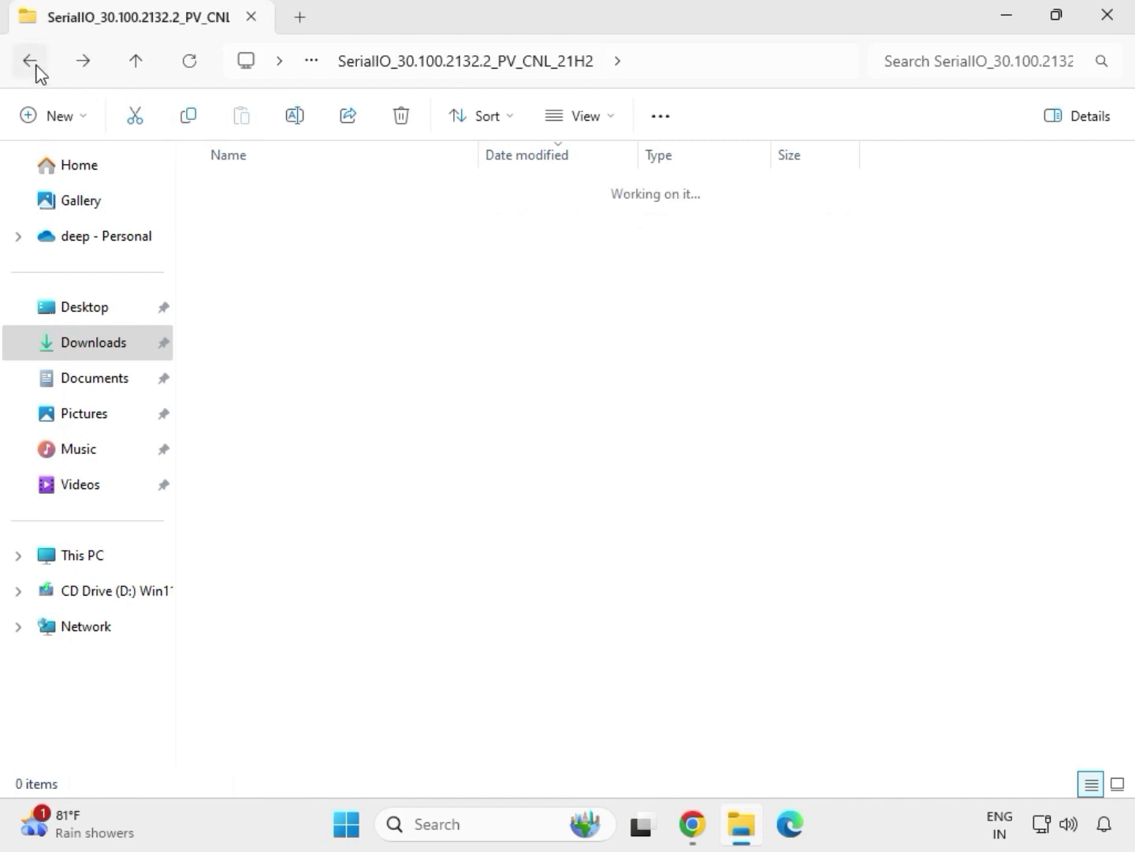
pyautogui.click(34, 67)
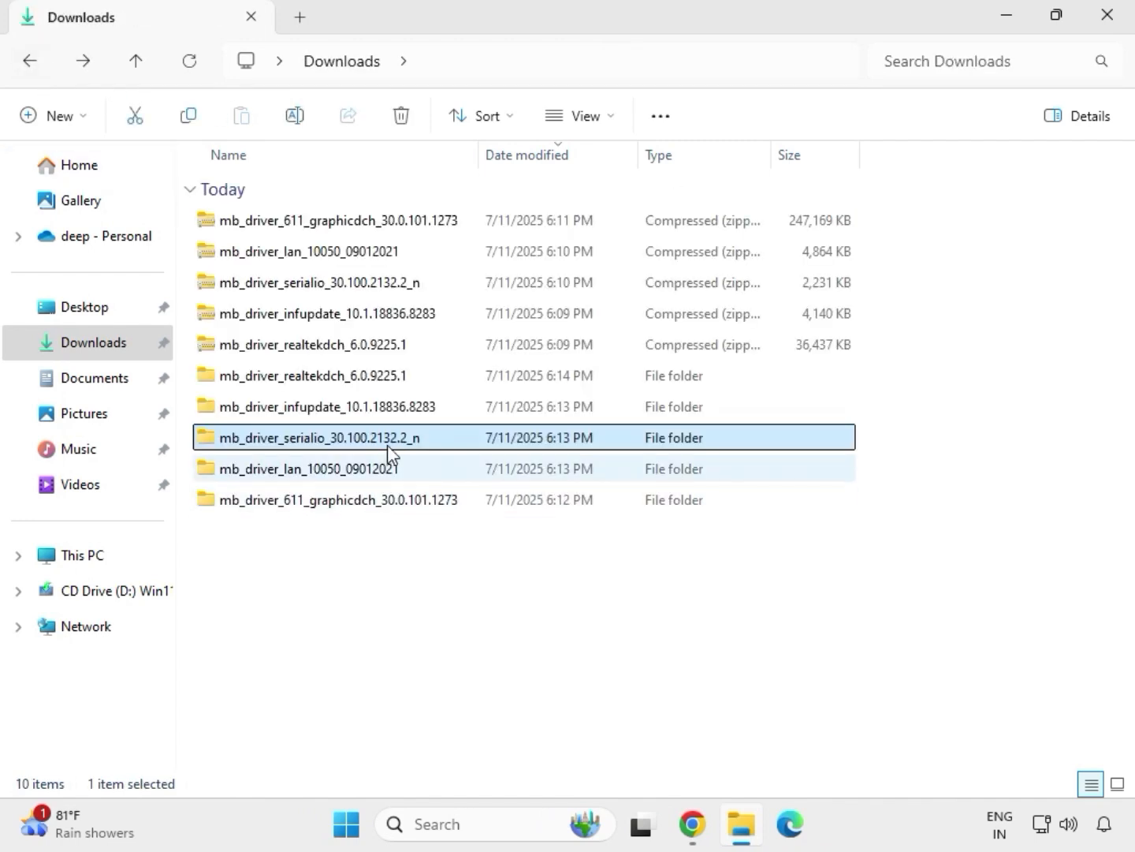
pyautogui.click(296, 414)
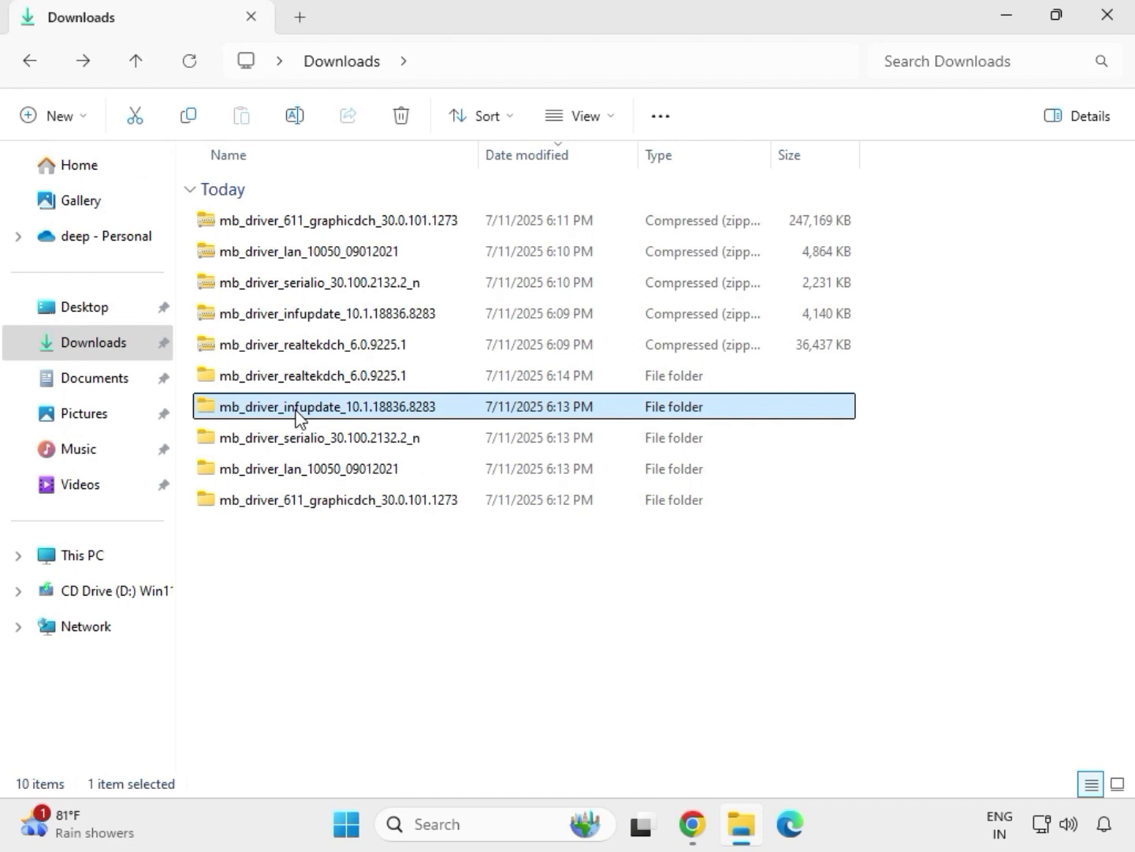
pyautogui.doubleClick(298, 408)
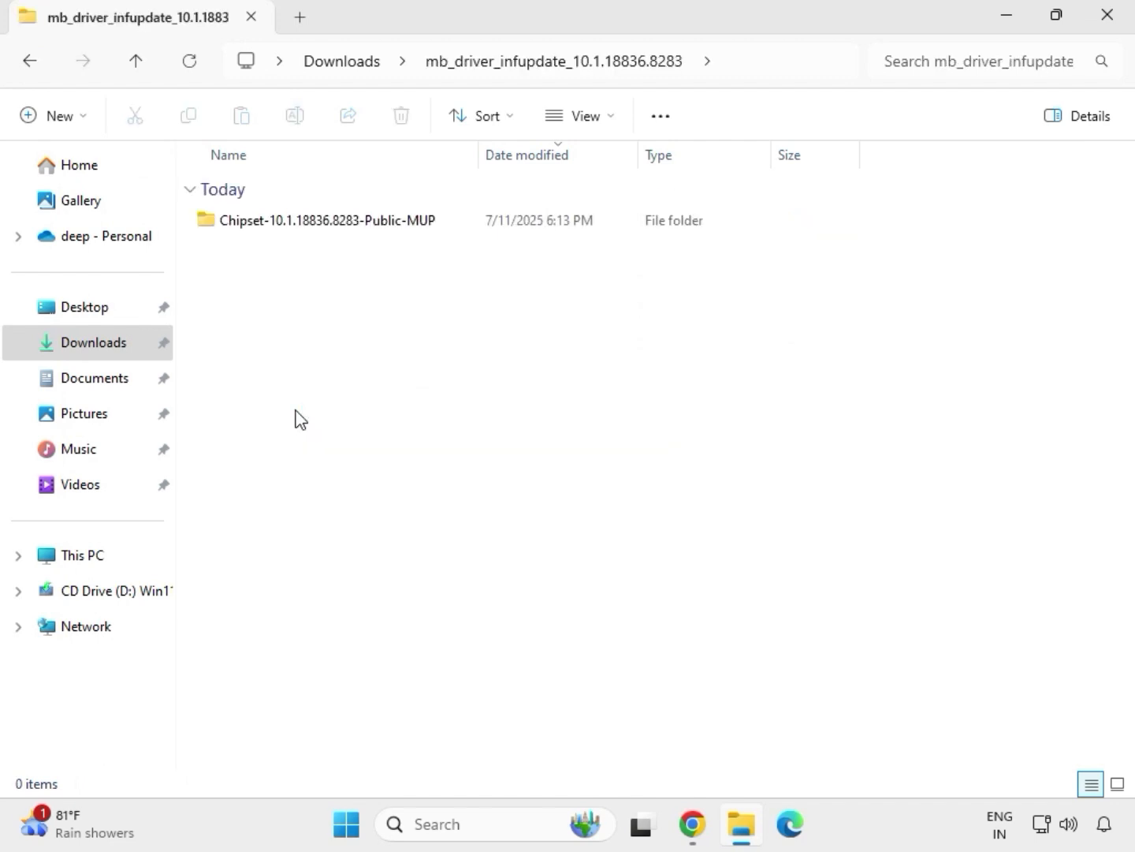
pyautogui.doubleClick(299, 223)
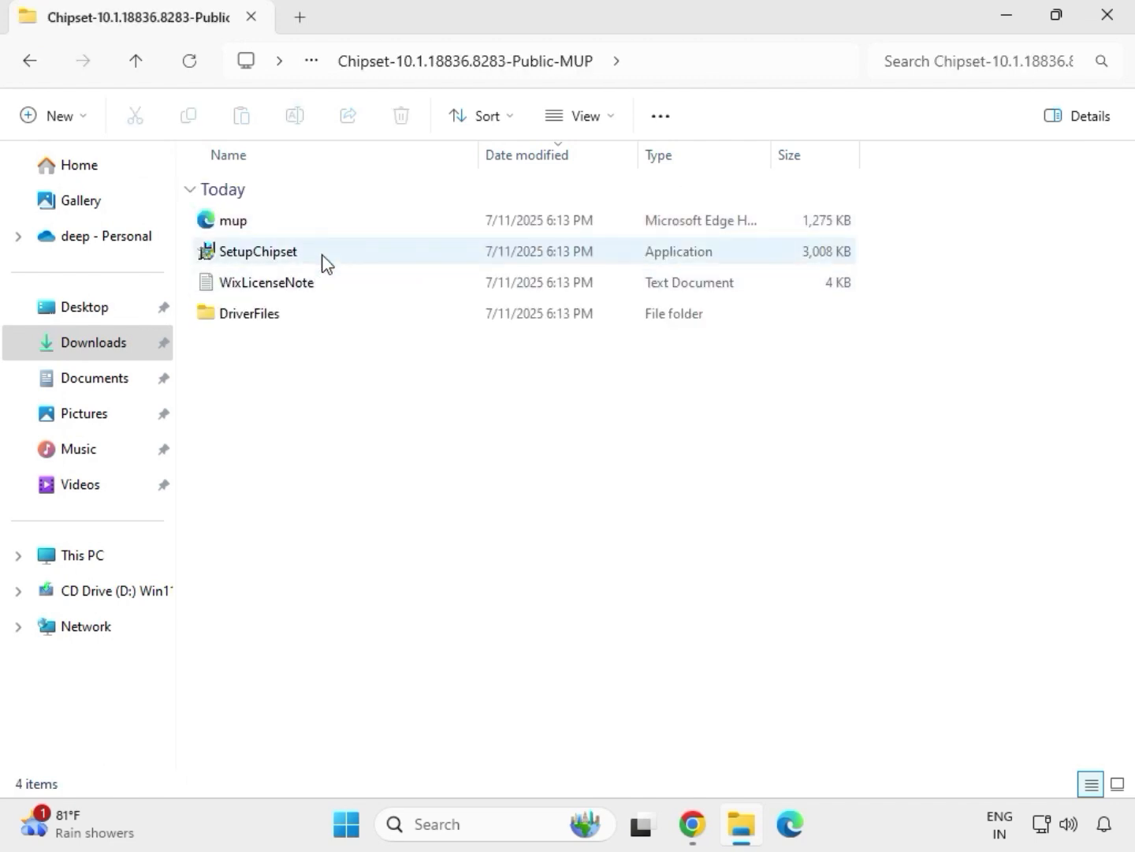
pyautogui.click(320, 259)
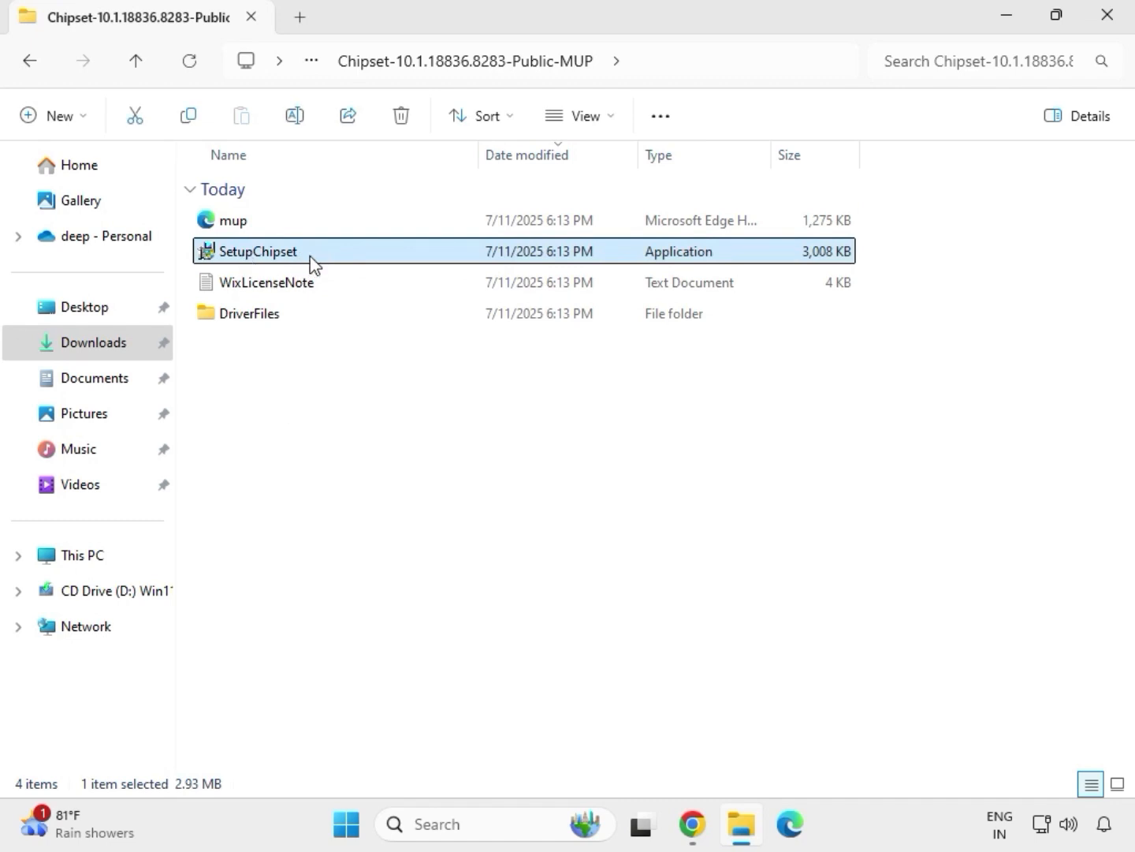
pyautogui.rightClick(315, 259)
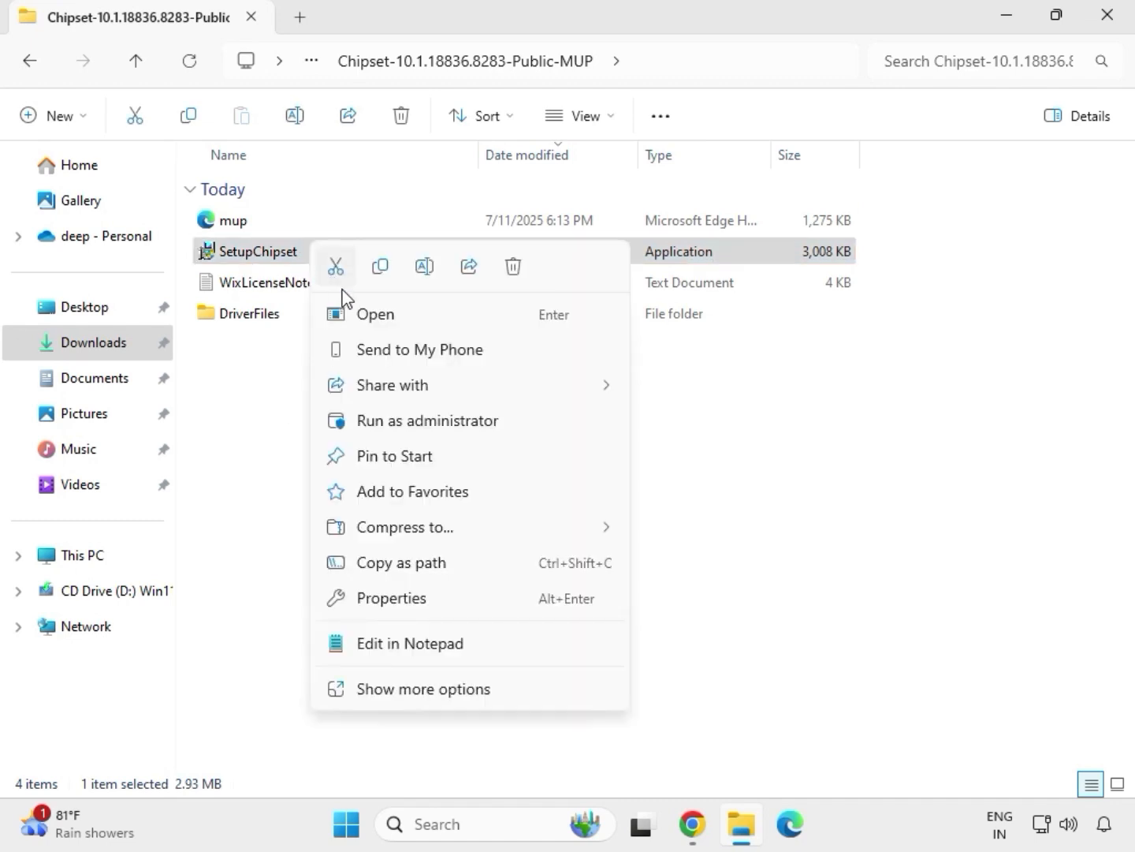
pyautogui.click(401, 414)
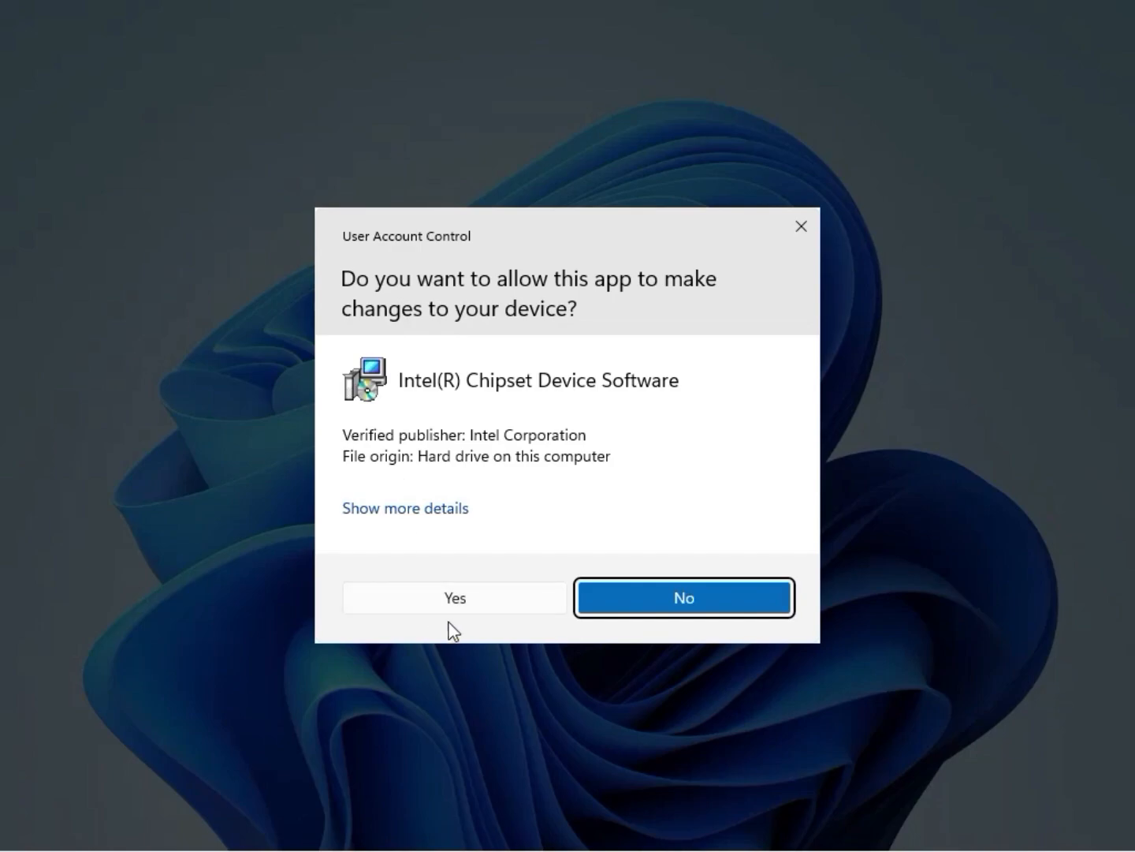
pyautogui.click(453, 599)
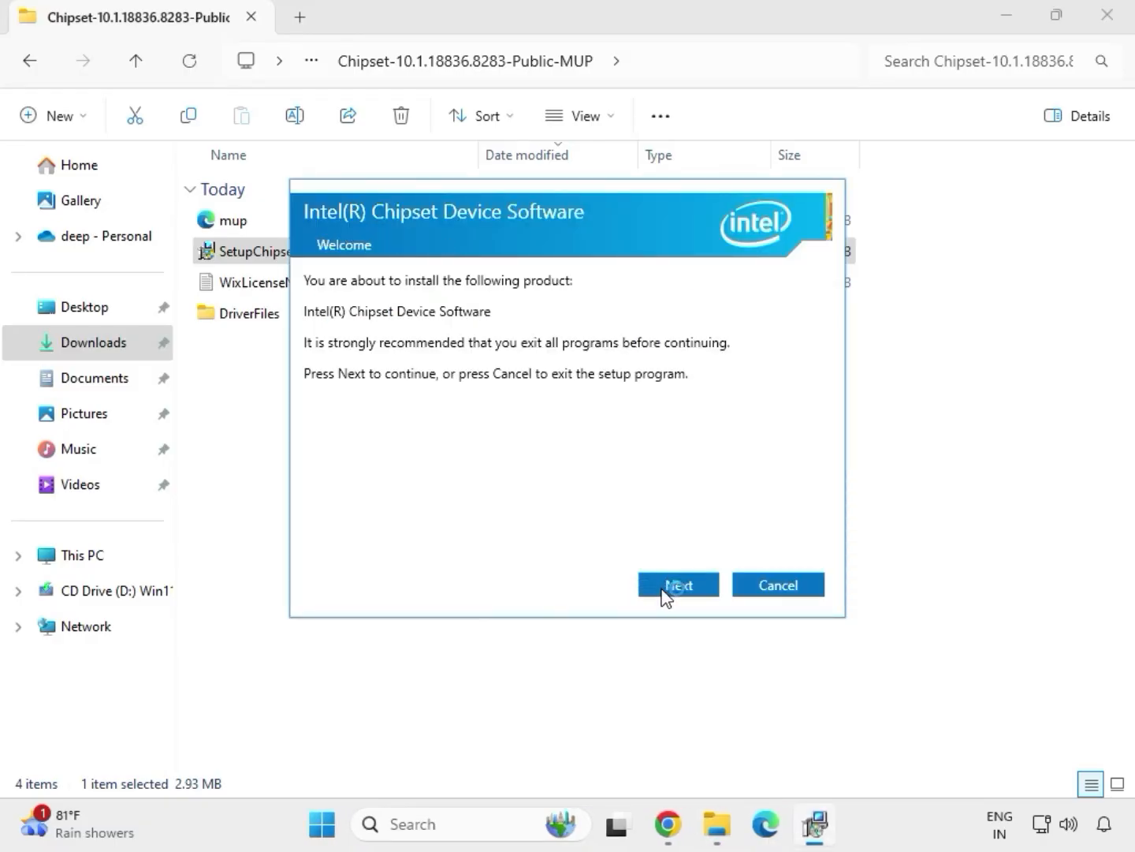
# Step: Go through the chipset installer's welcome, license acceptance and install, then dismiss its final message
pyautogui.click(666, 591)
pyautogui.click(664, 587)
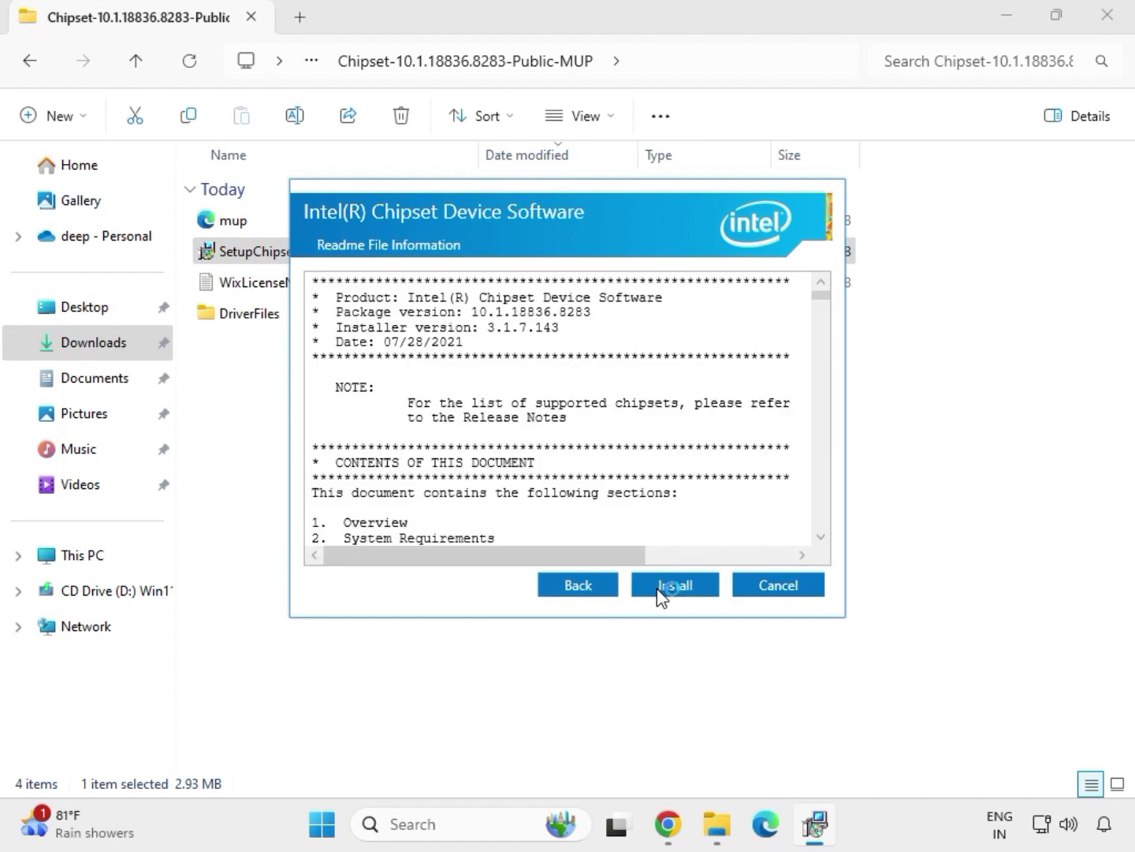
pyautogui.click(696, 591)
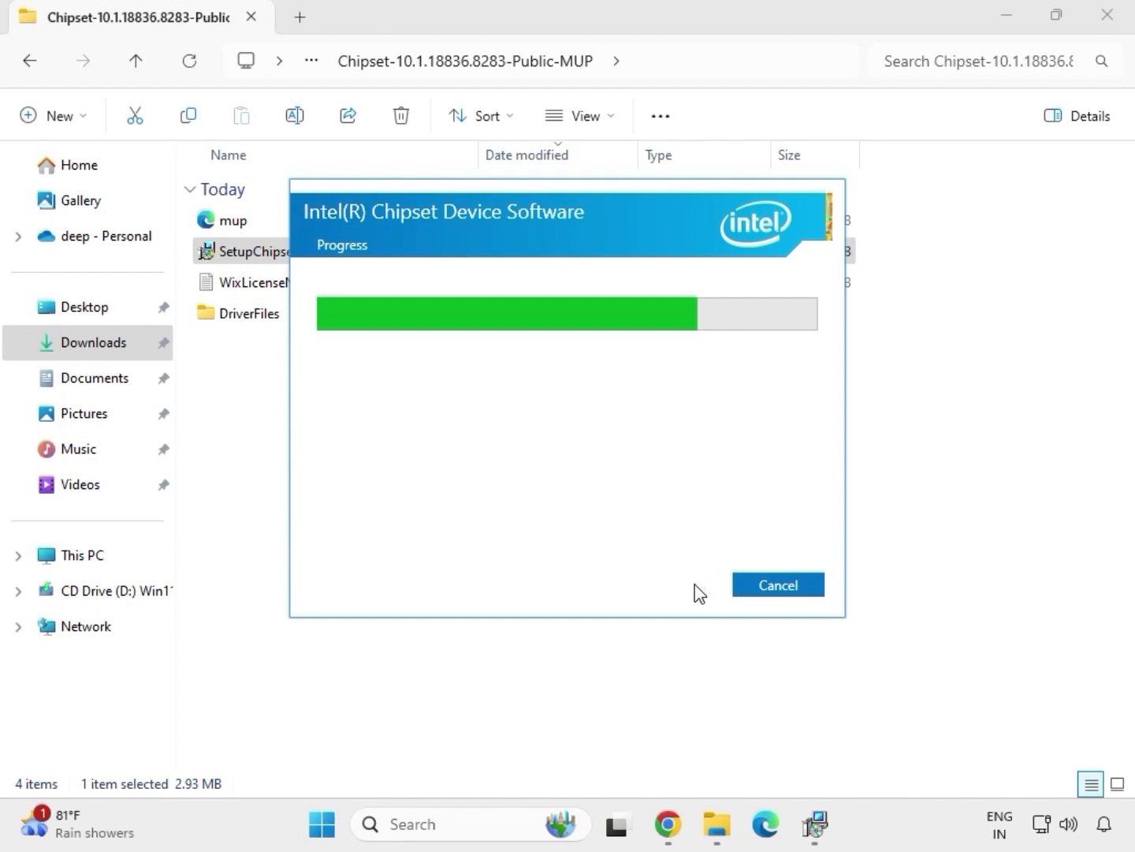
pyautogui.click(770, 591)
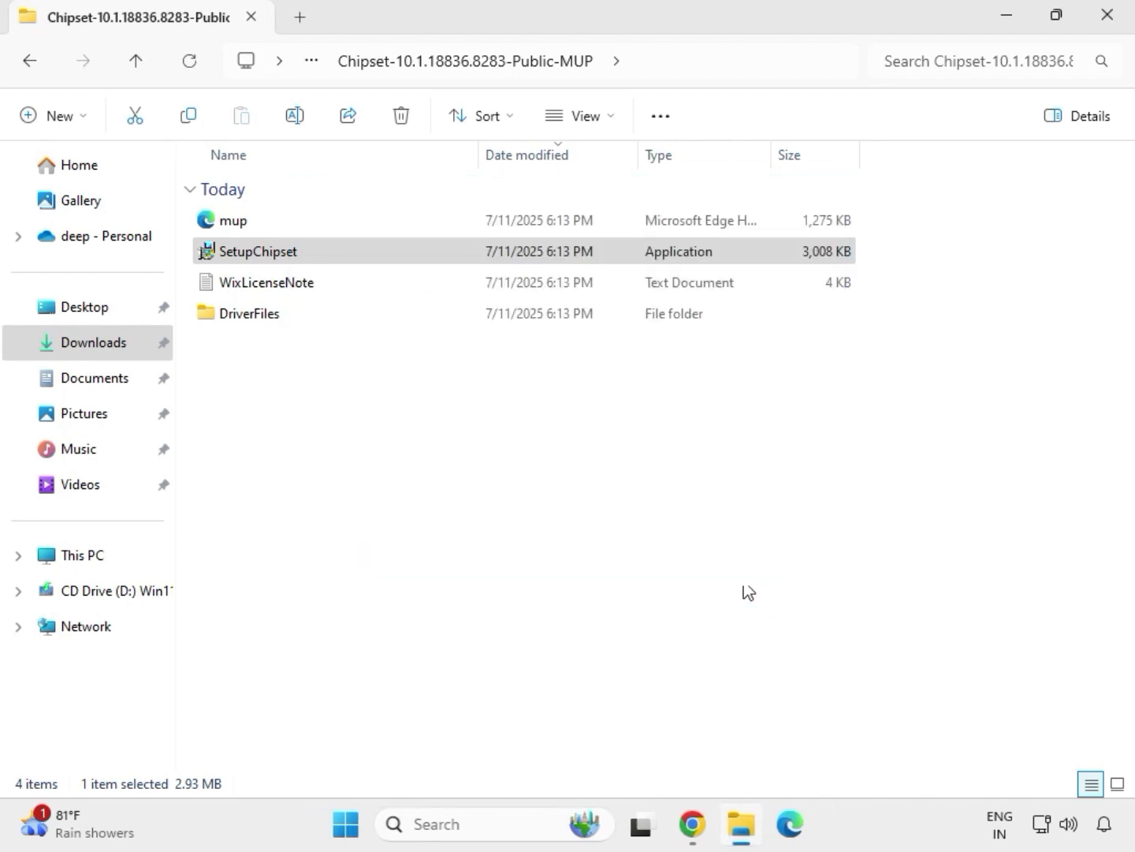
pyautogui.doubleClick(369, 251)
# Step: Return to Downloads and open the mb_driver_611_graphicdch_30.0.101.1273 folder
pyautogui.press('BackSpace')
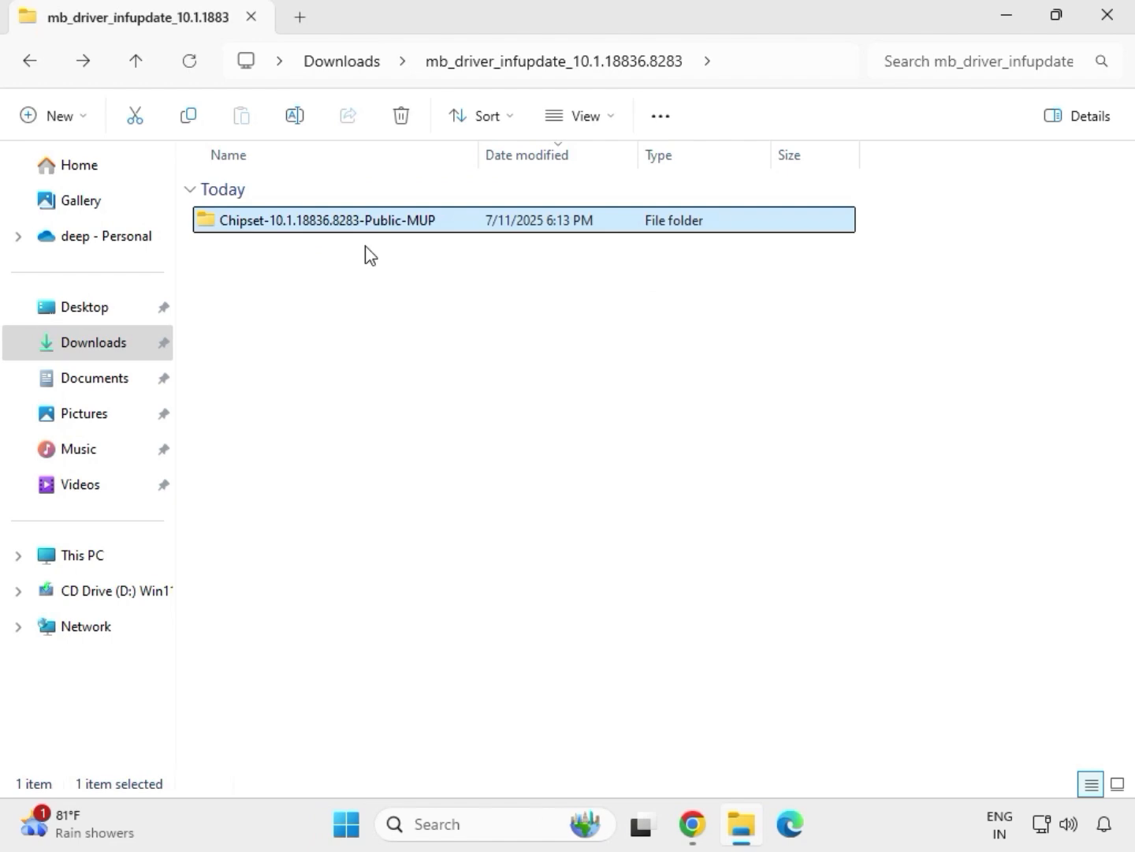
pyautogui.press('BackSpace')
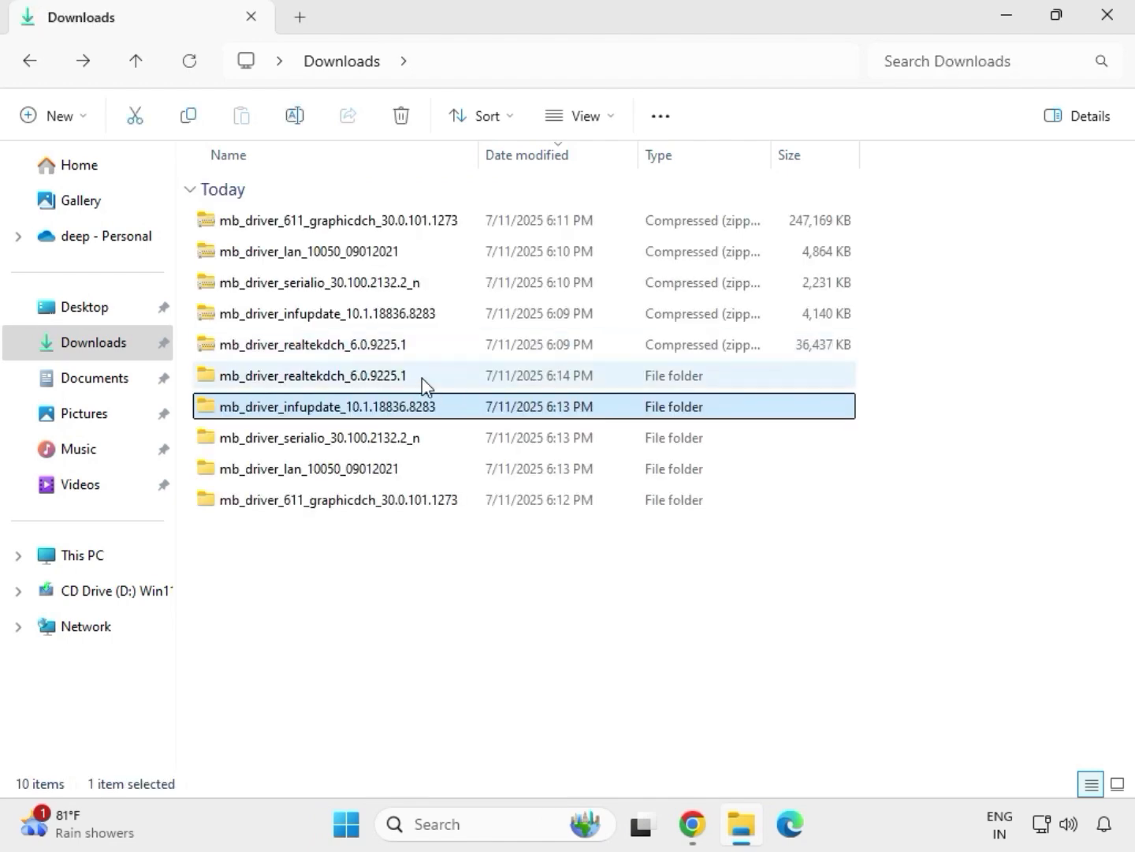
pyautogui.doubleClick(423, 378)
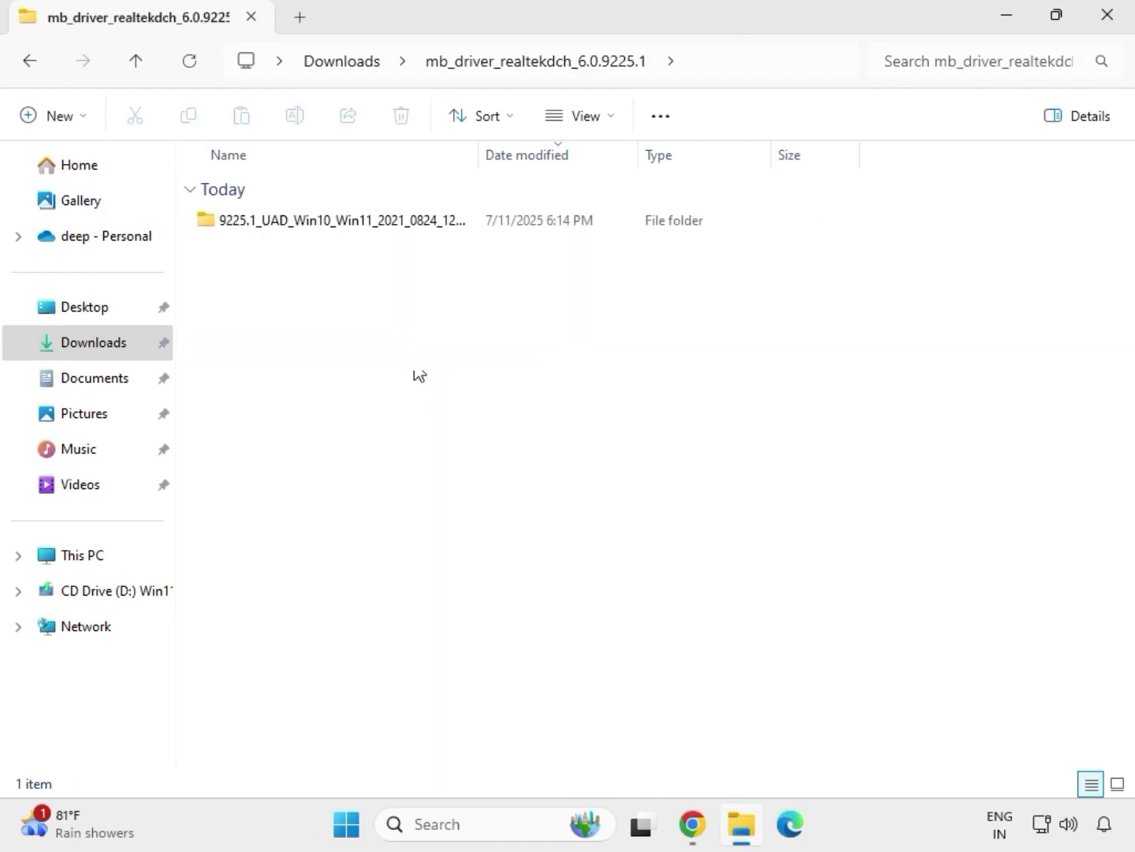
pyautogui.click(347, 64)
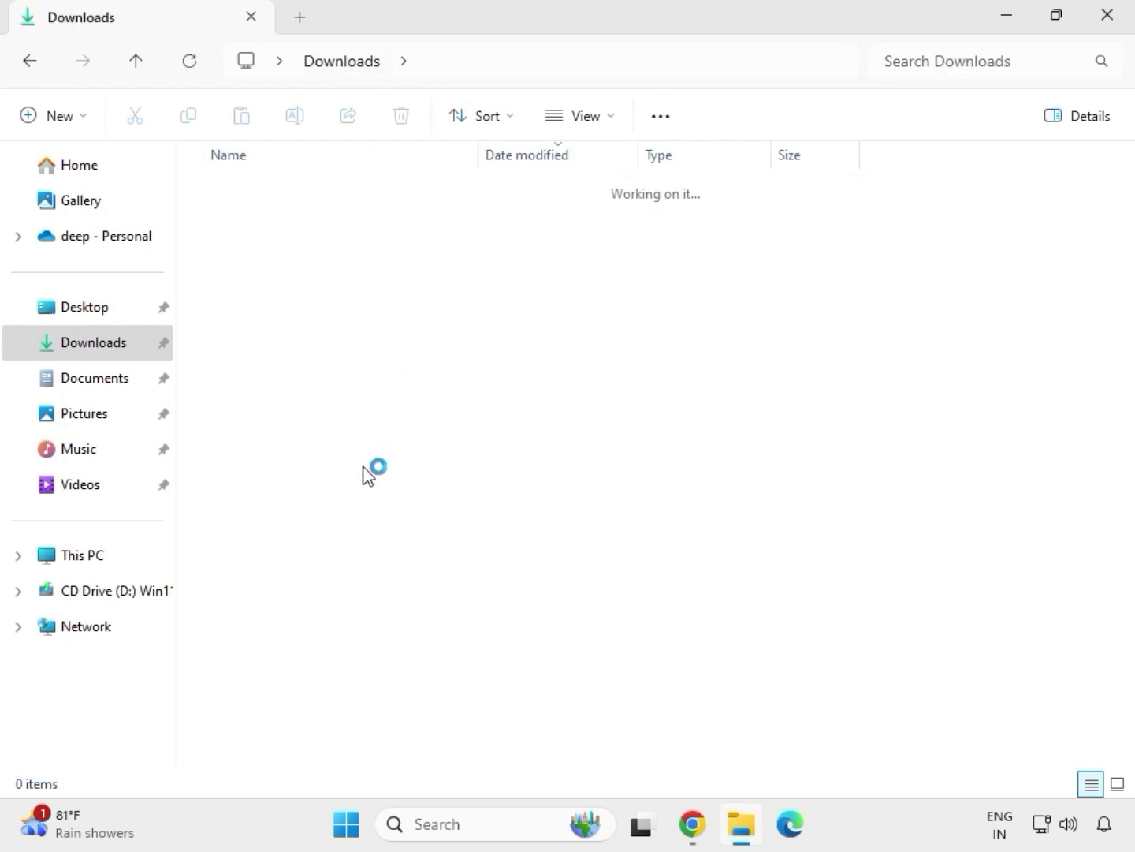
pyautogui.click(325, 507)
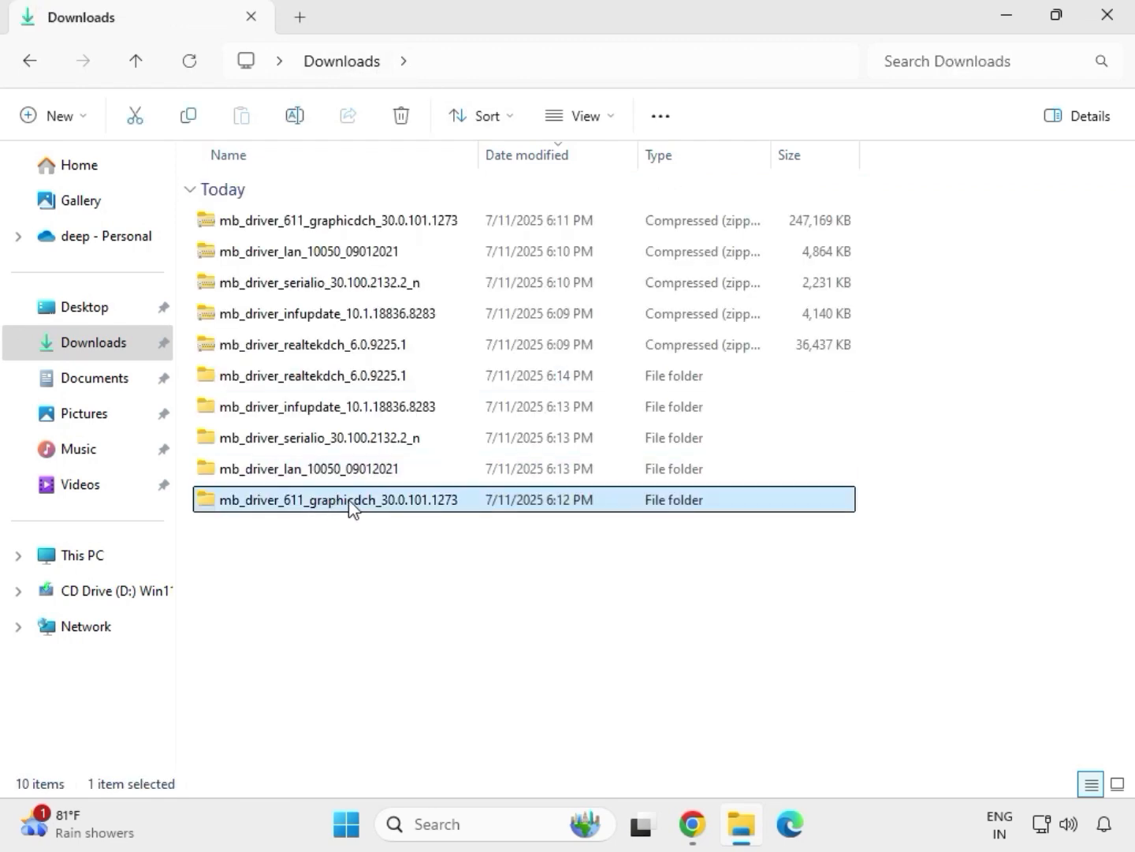
pyautogui.doubleClick(350, 507)
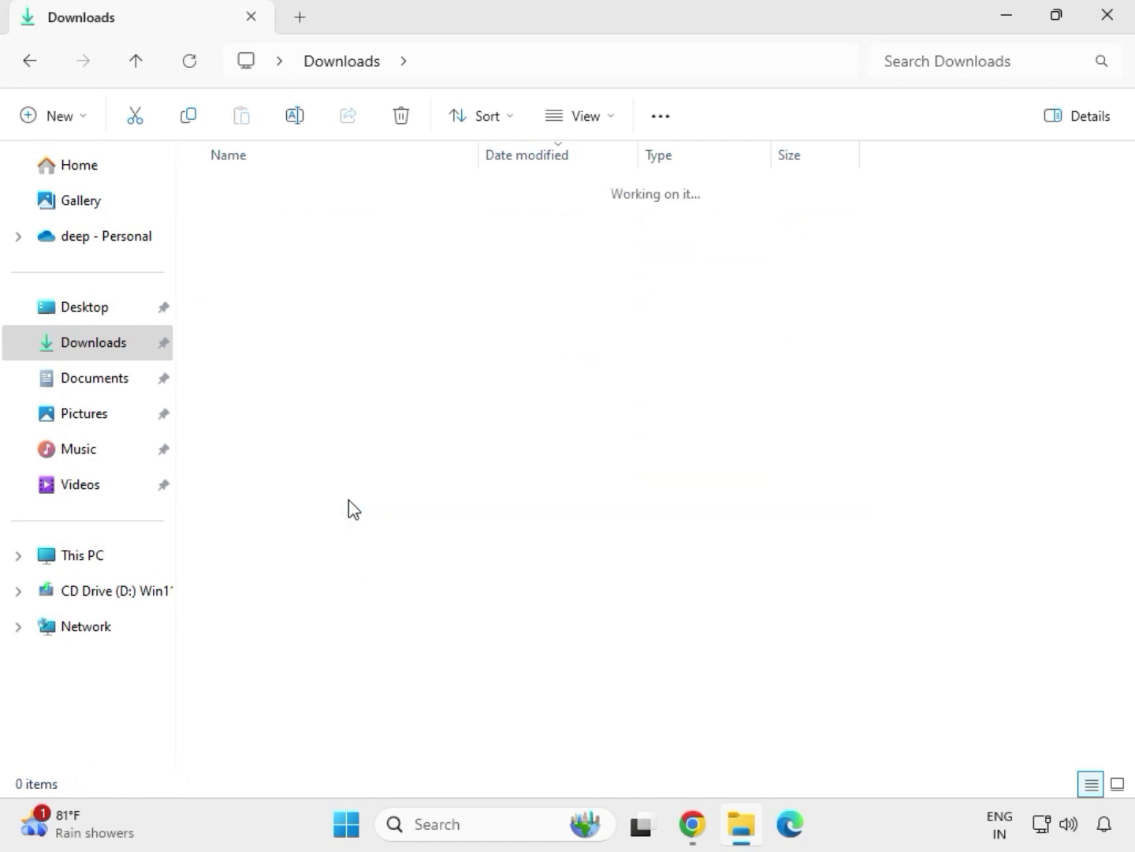
# Step: Run the Intel graphics driver 30.0.101.1273 as administrator, approve UAC, then go back to Downloads
pyautogui.click(312, 223)
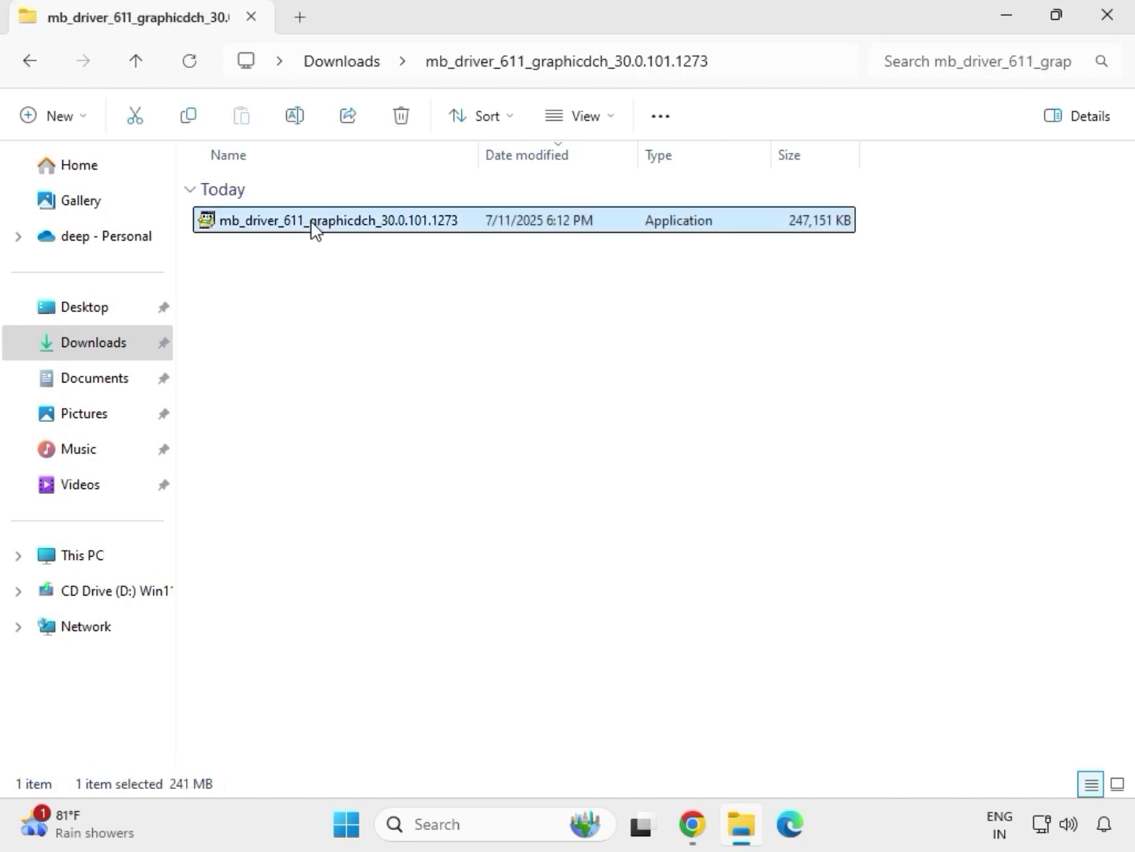
pyautogui.rightClick(332, 259)
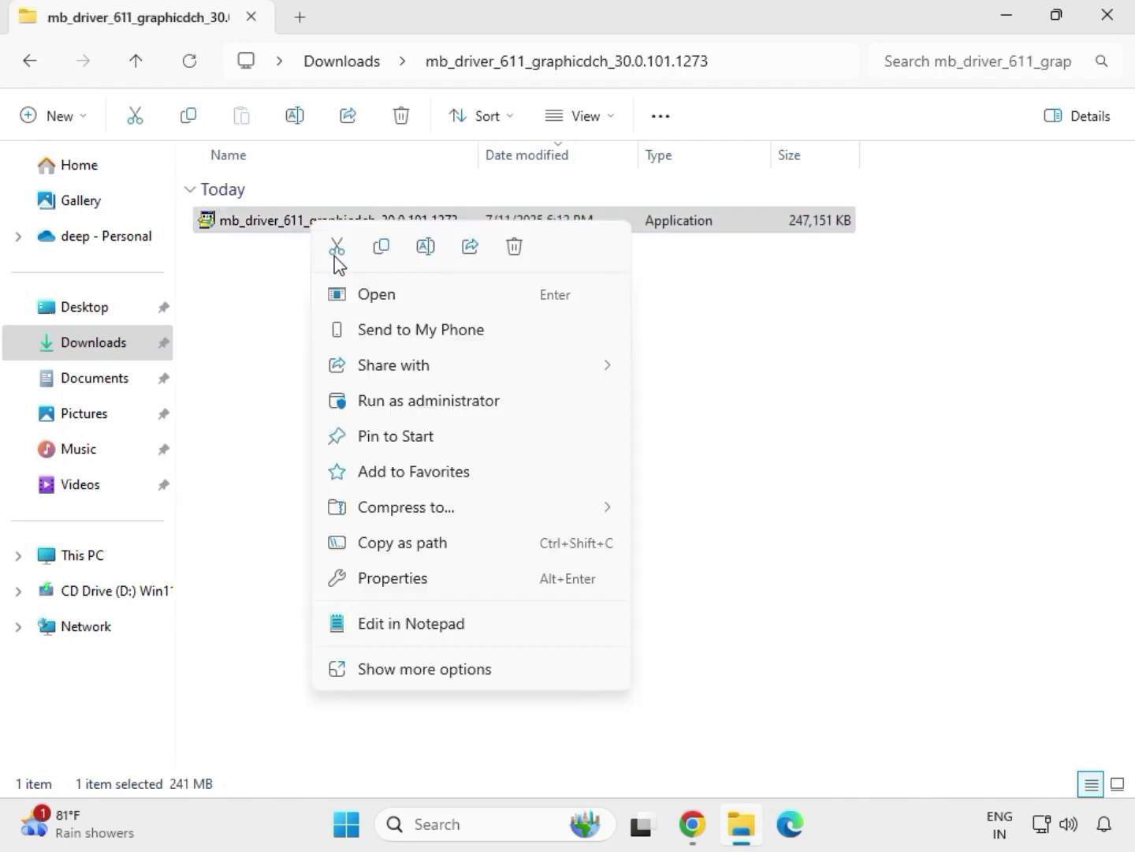
pyautogui.click(436, 403)
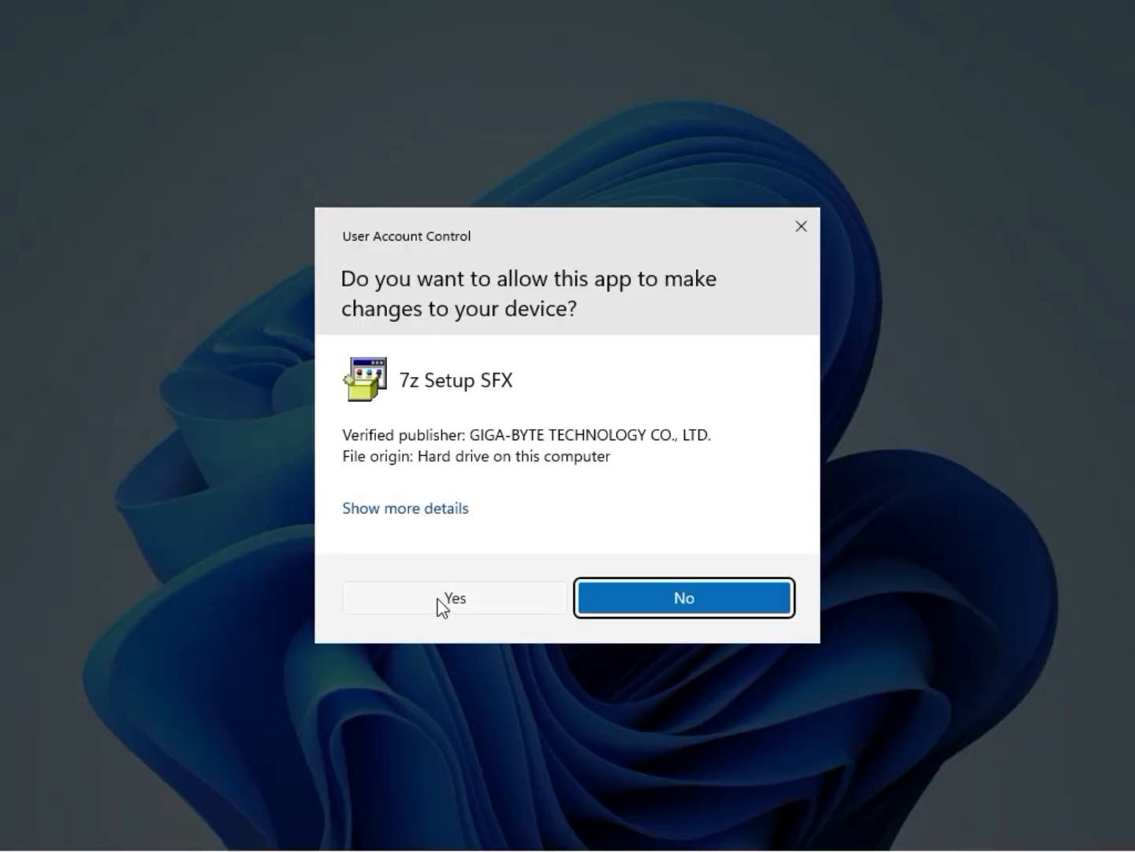
pyautogui.click(442, 602)
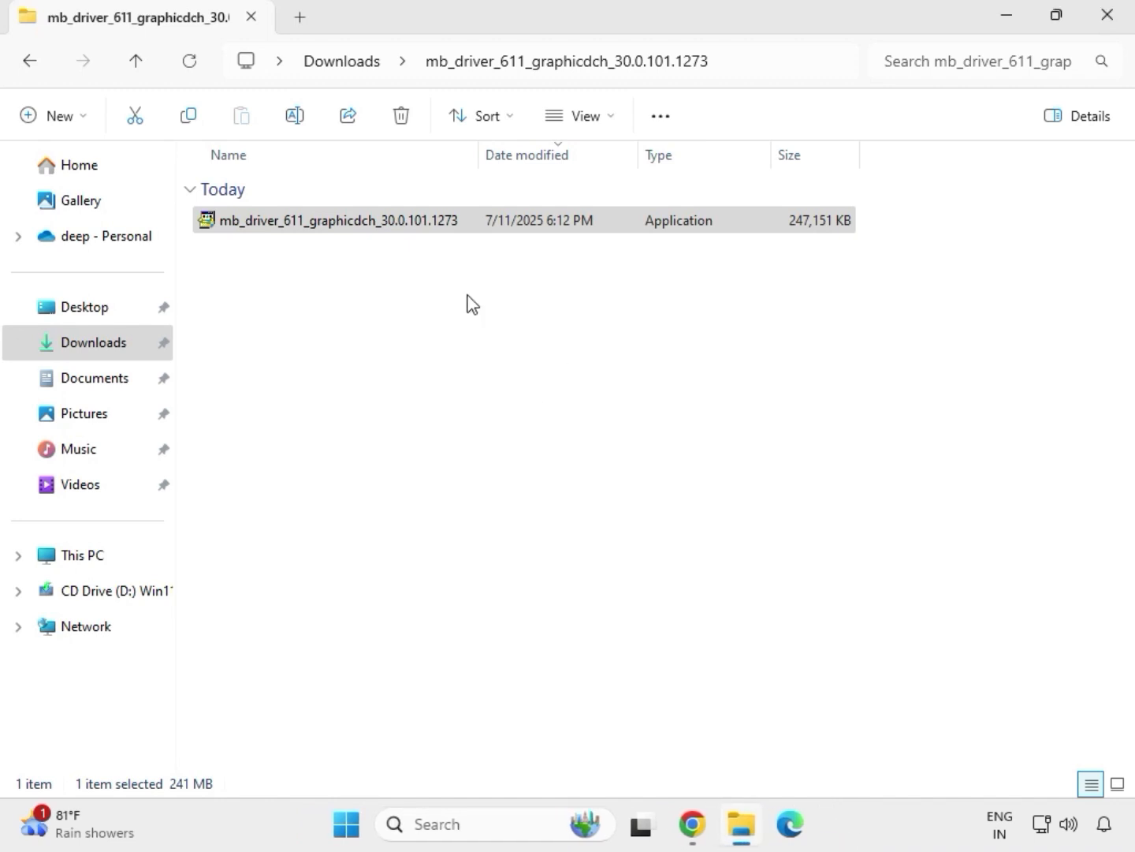
pyautogui.click(351, 68)
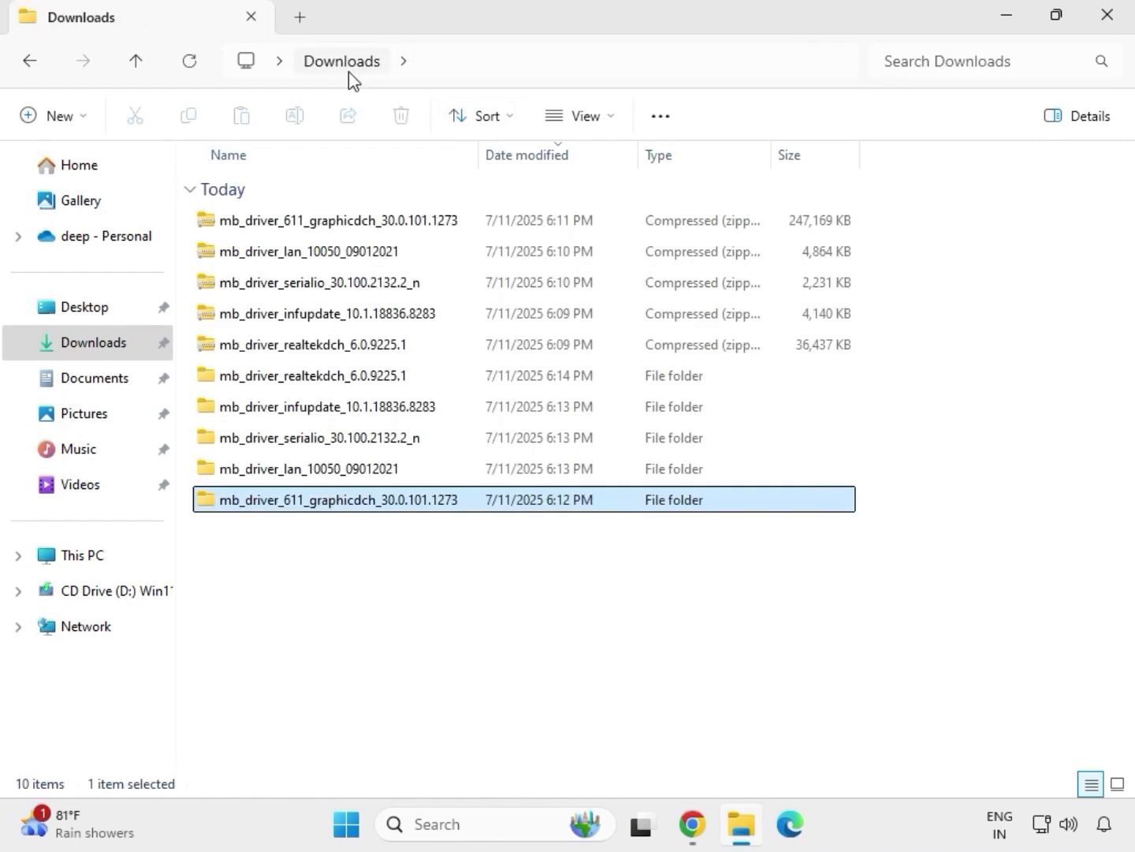
# Step: Run Realtek Audio Setup 6.0.9225.1 from the 9225.1_UAD folder as administrator and finish without restarting
pyautogui.doubleClick(351, 378)
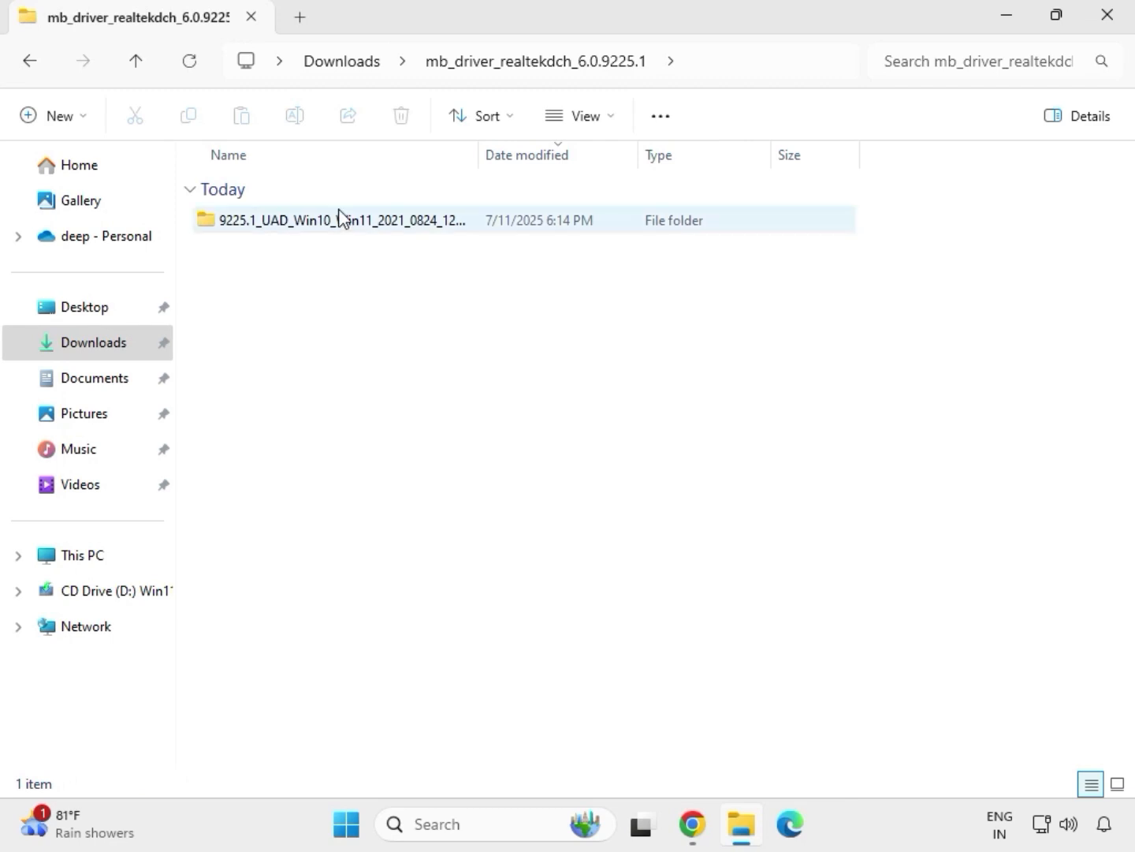
pyautogui.doubleClick(332, 221)
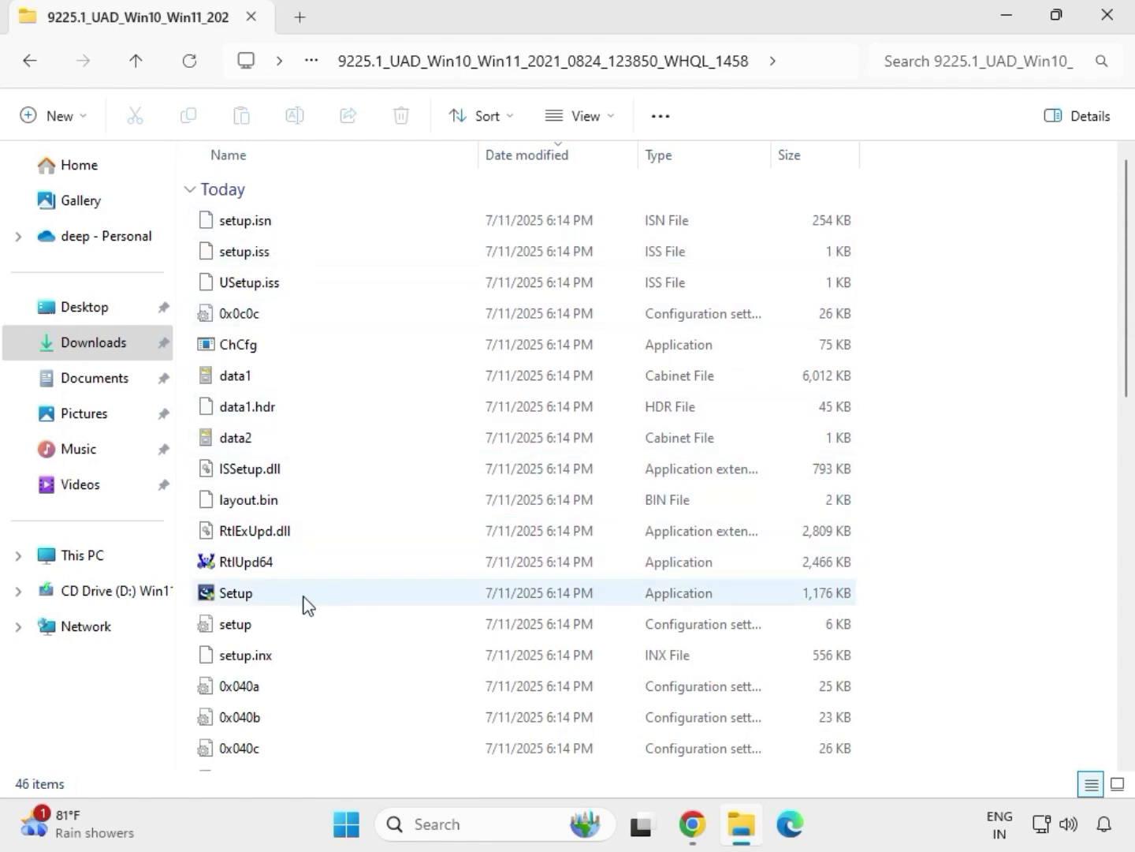
pyautogui.click(260, 599)
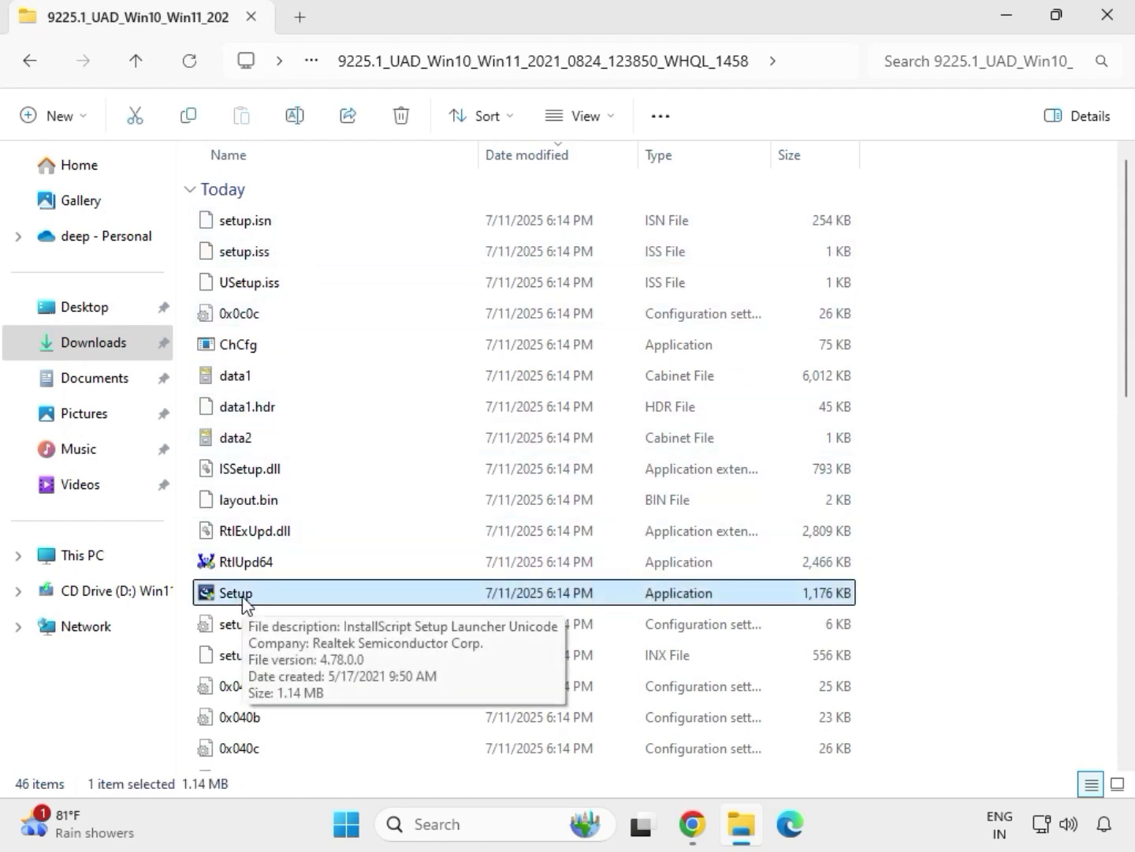
pyautogui.rightClick(260, 600)
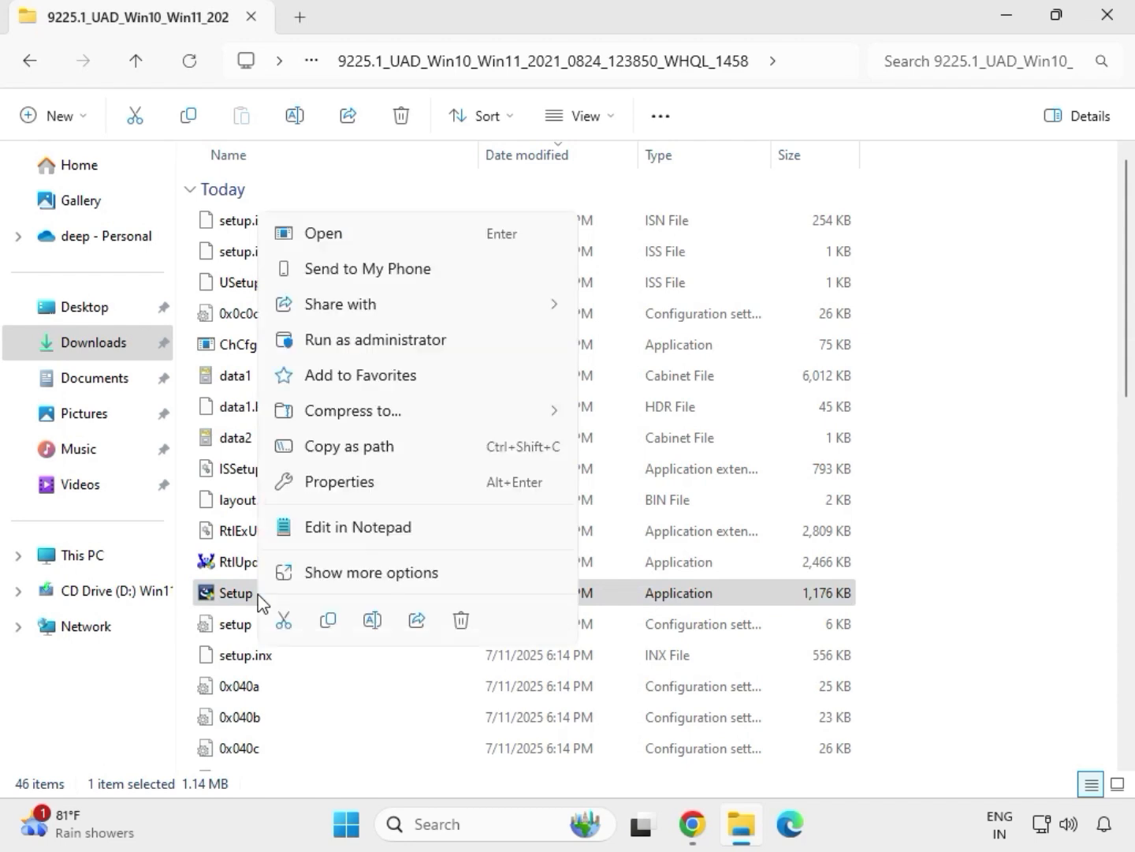
pyautogui.click(346, 345)
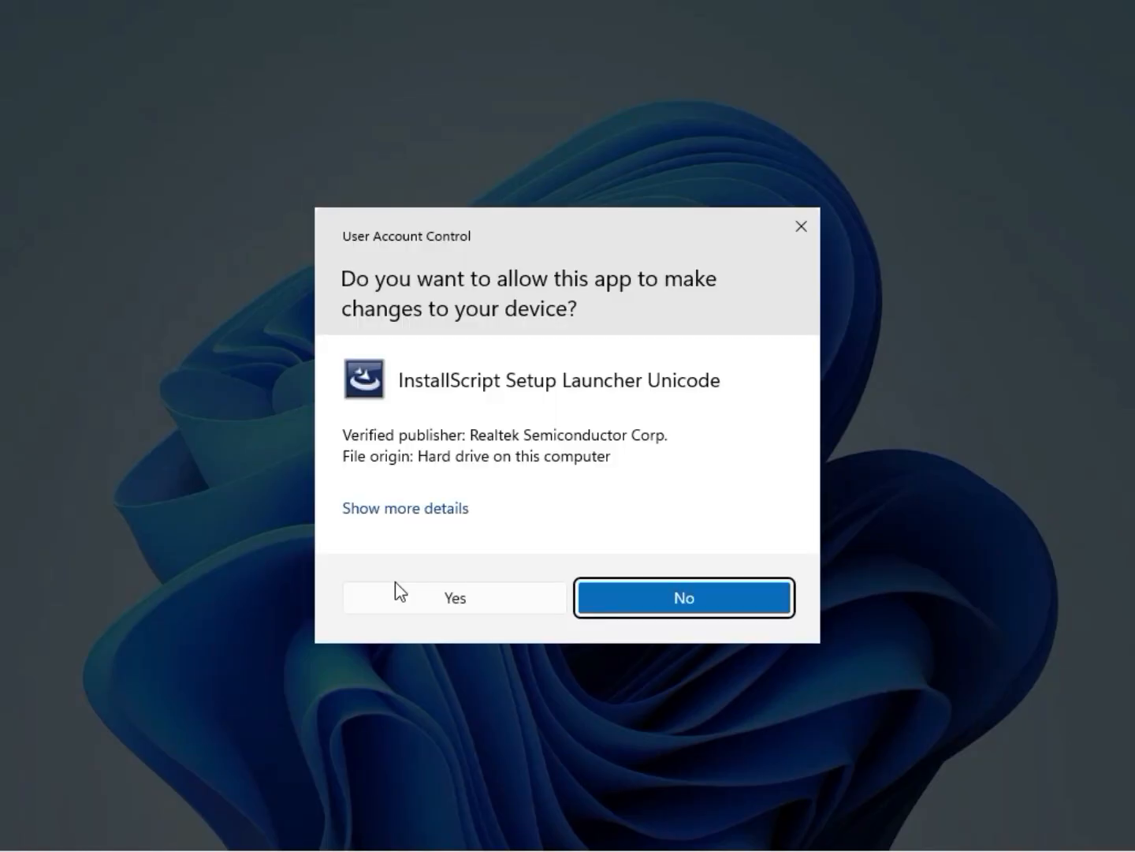
pyautogui.click(408, 599)
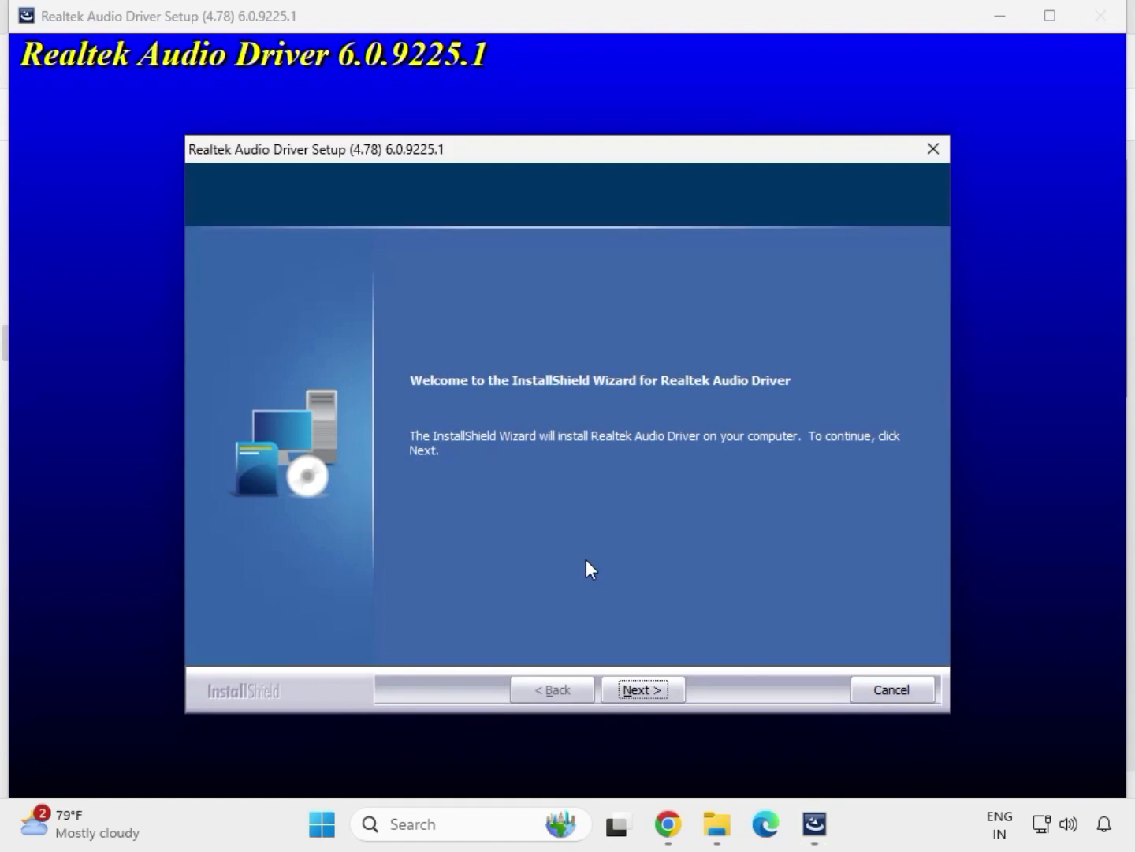
pyautogui.click(643, 690)
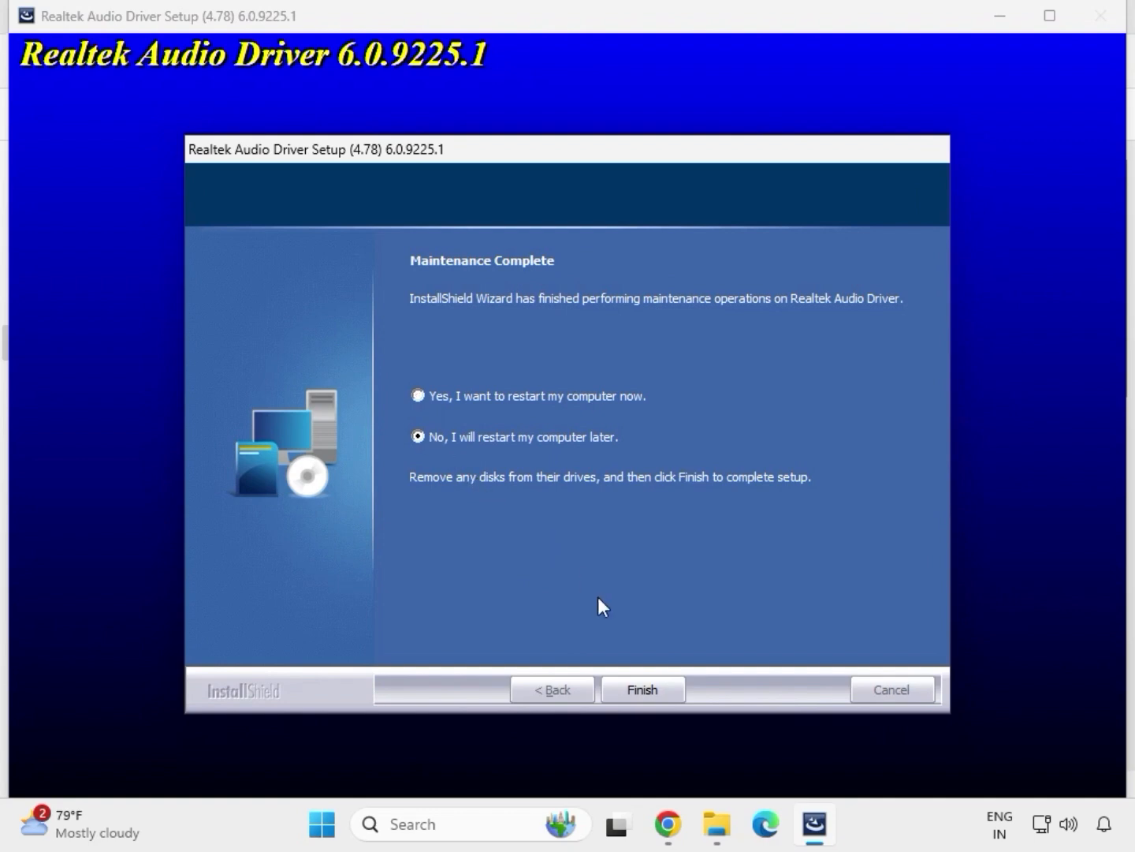
pyautogui.click(641, 689)
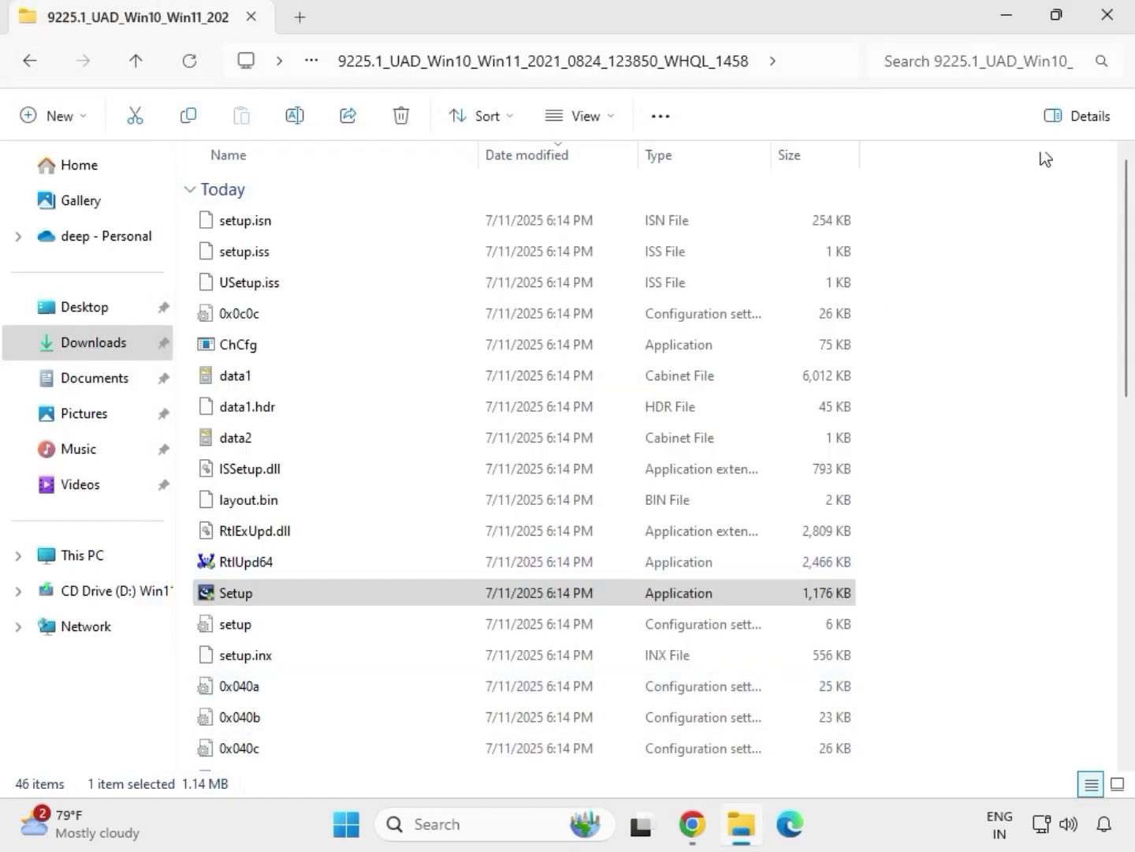